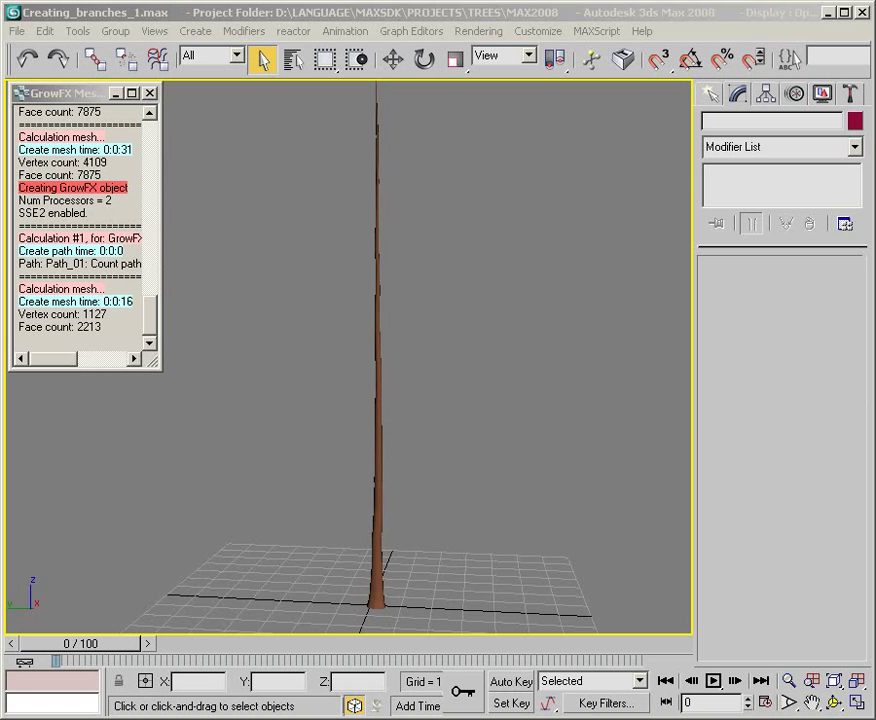
# Select GrowFX01 and rename its first path Path_01 to Stem
pyautogui.click(376, 507)
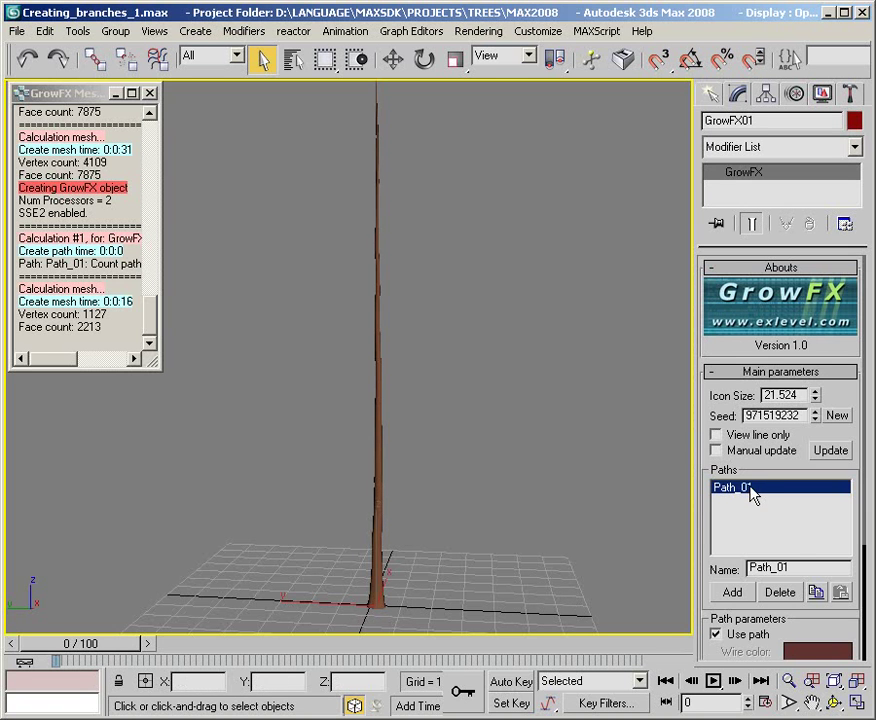
pyautogui.write('Stem')
pyautogui.press('Return')
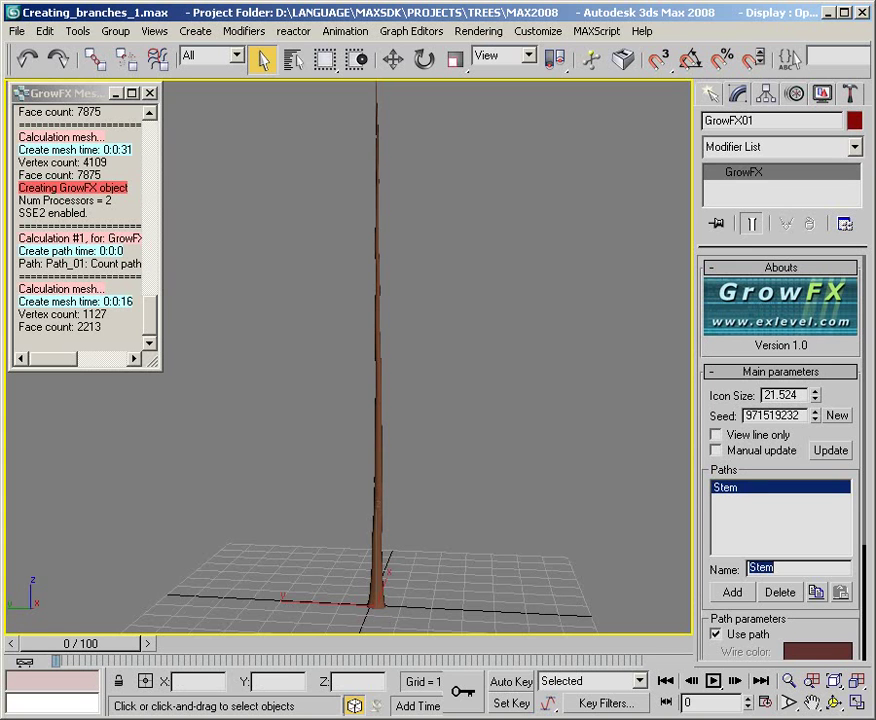
# Add a second path to the tree and name it B_1
pyautogui.click(724, 592)
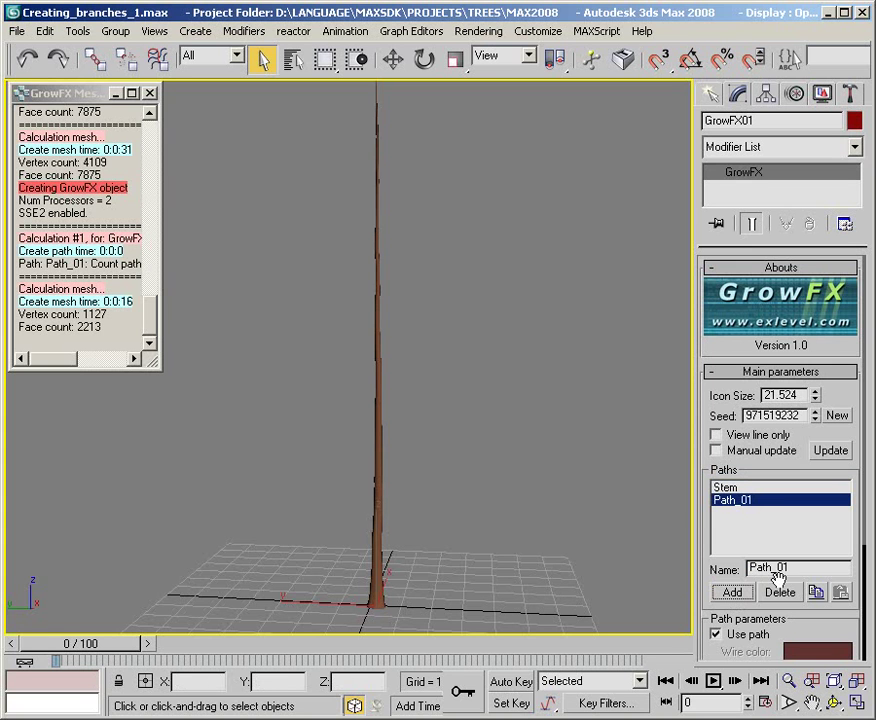
pyautogui.moveTo(776, 570); pyautogui.dragTo(738, 567)
pyautogui.write('B_1')
pyautogui.press('Return')
pyautogui.moveTo(708, 571); pyautogui.dragTo(714, 405)
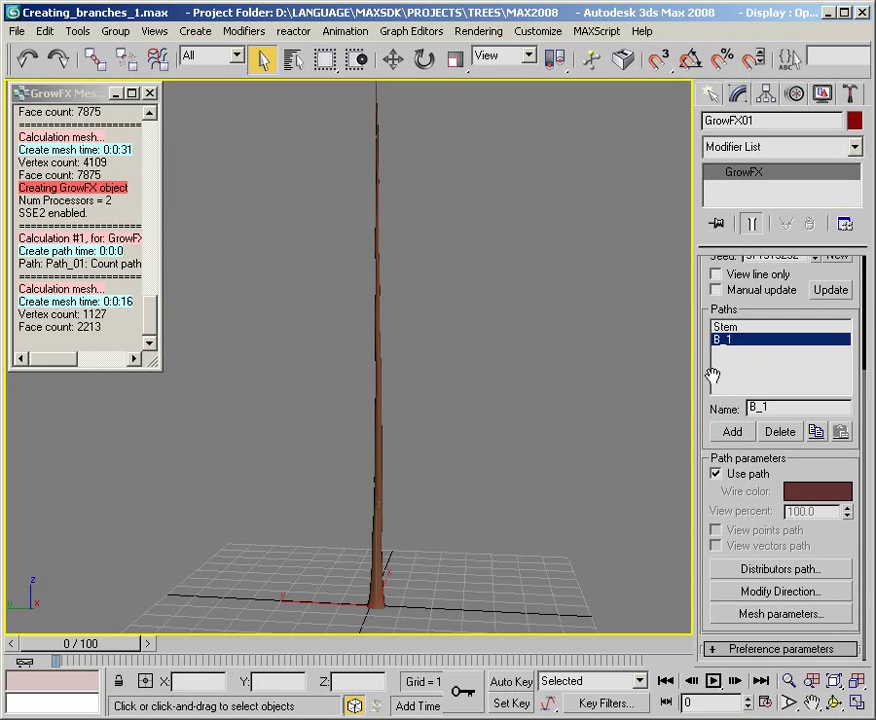
# Turn on View line only and add a Path distributor to B_1
pyautogui.click(716, 275)
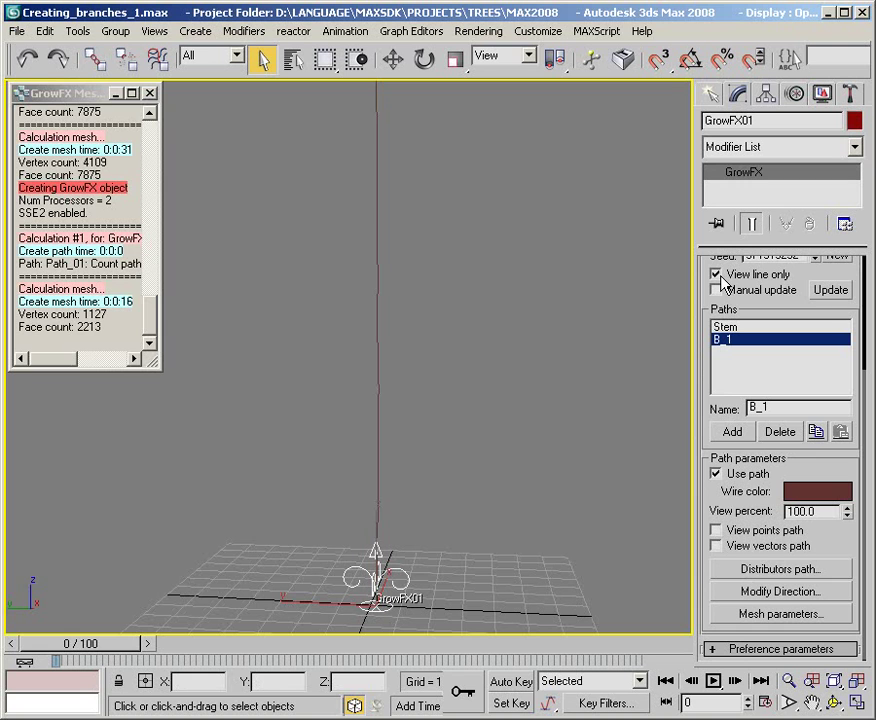
pyautogui.click(757, 572)
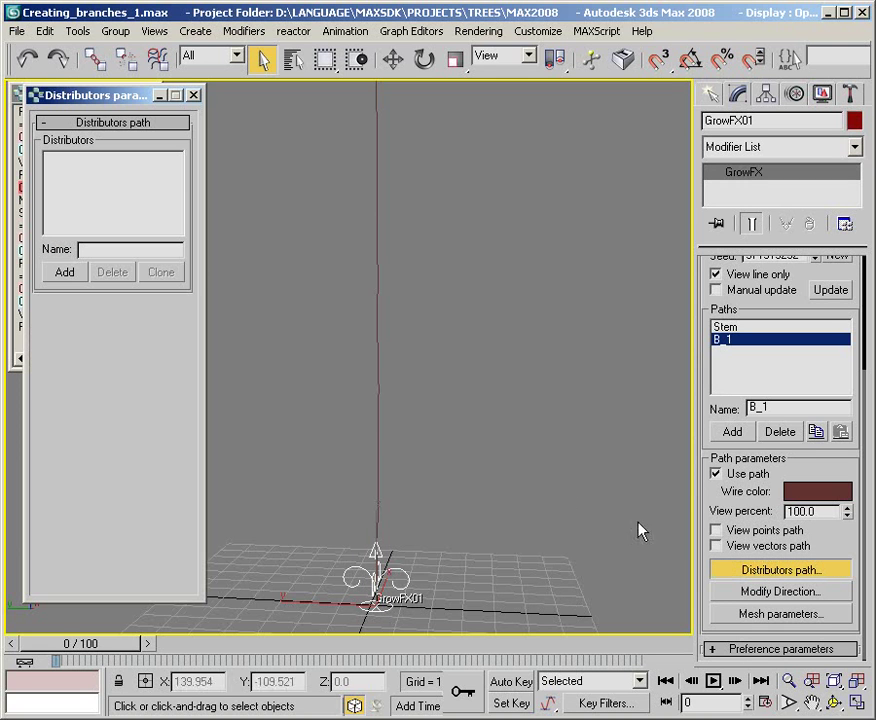
pyautogui.click(75, 279)
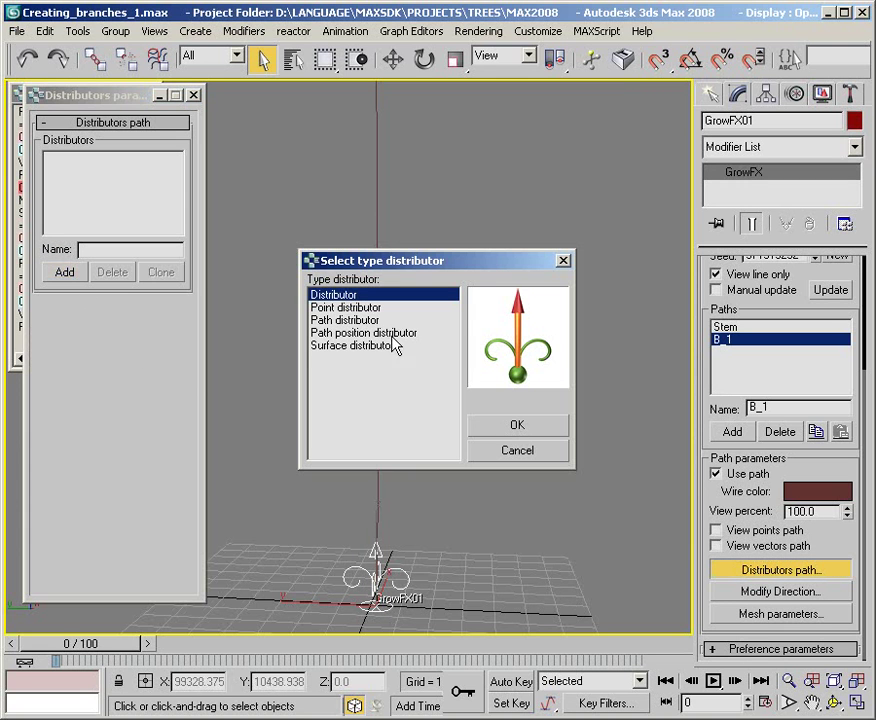
pyautogui.click(371, 321)
pyautogui.click(515, 427)
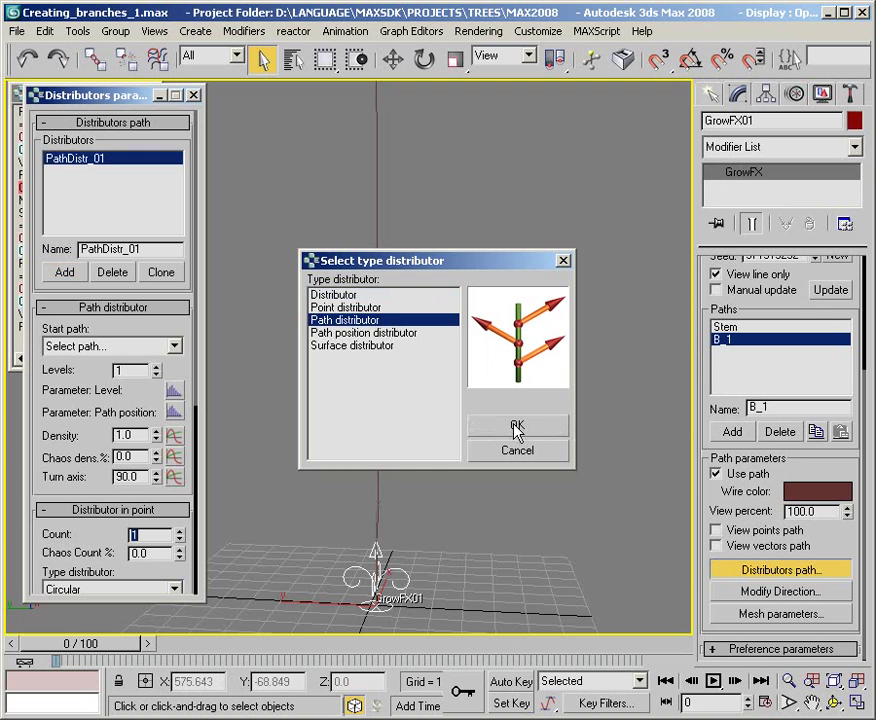
# Set the distributor's start path to Stem and zoom out to see the tree
pyautogui.click(175, 346)
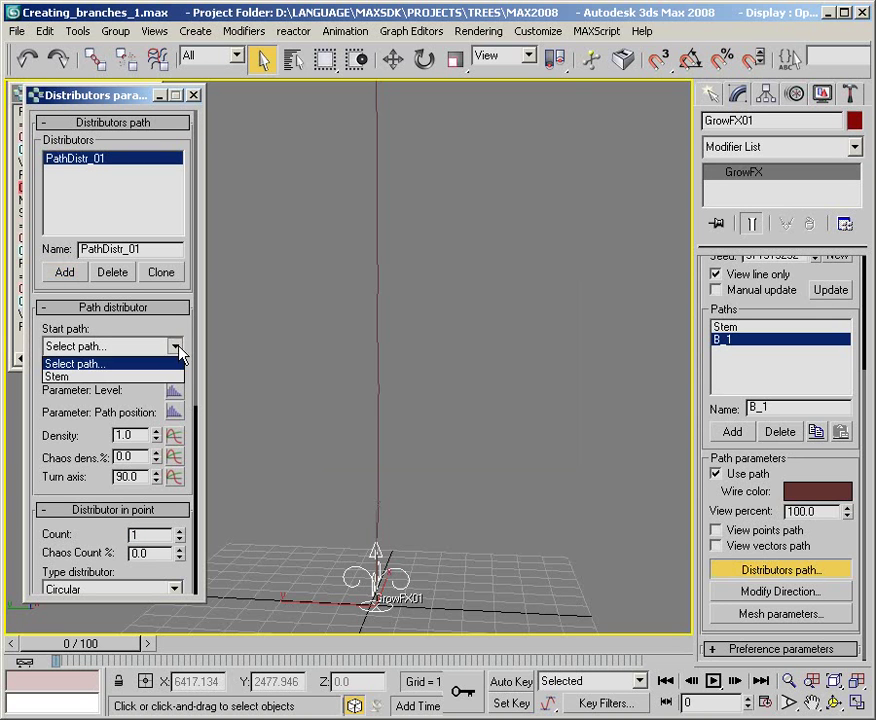
pyautogui.click(165, 376)
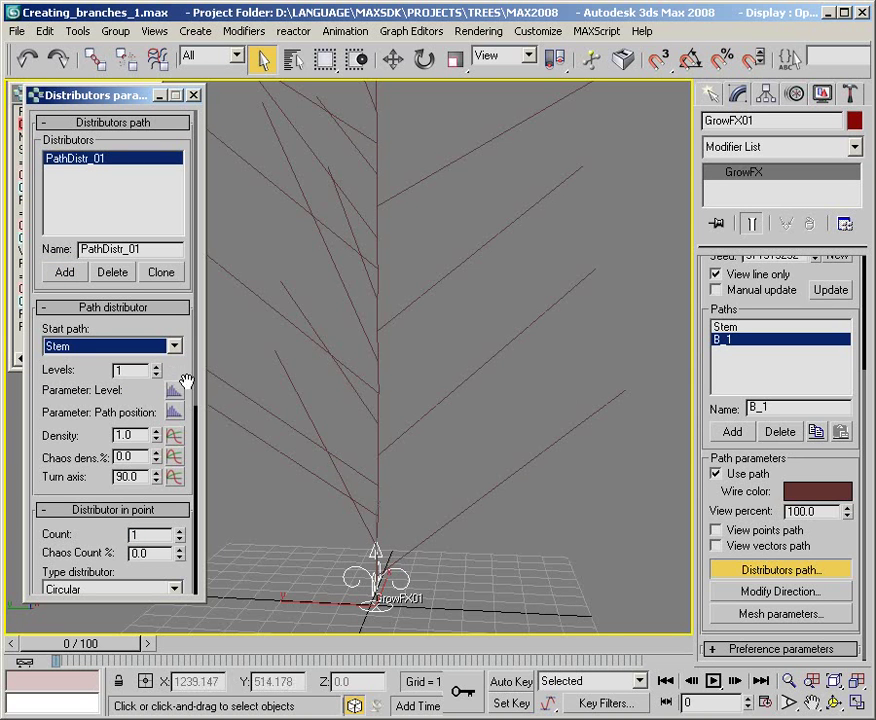
pyautogui.hotkey('alt', 'z')
pyautogui.moveTo(393, 454)
pyautogui.mouseDown()
pyautogui.moveTo(385, 470)
pyautogui.moveTo(391, 614)
pyautogui.moveTo(390, 515)
pyautogui.mouseUp()
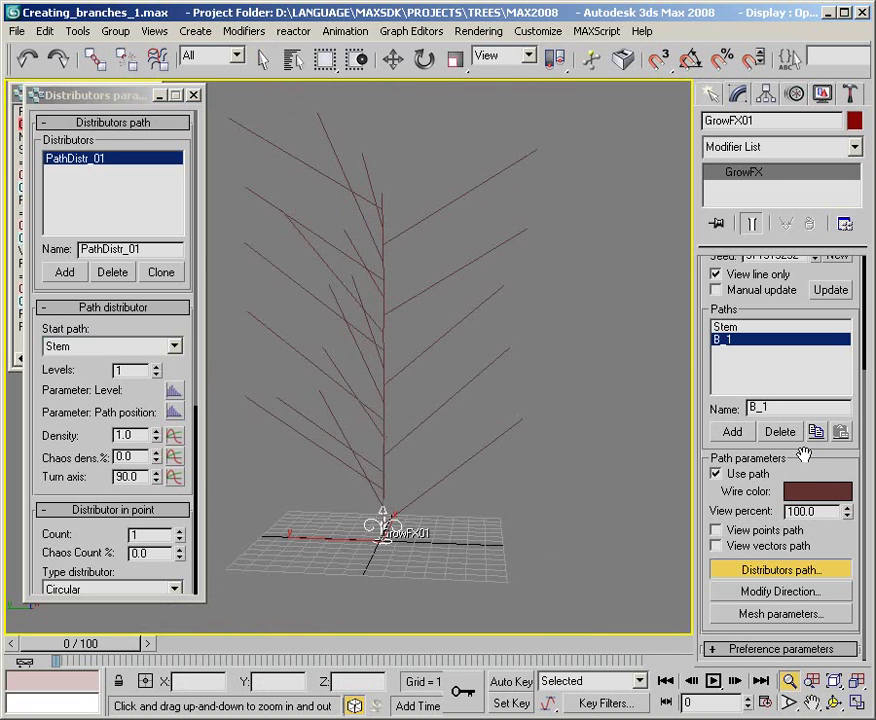
# Set B_1's wire colour to orange
pyautogui.click(820, 503)
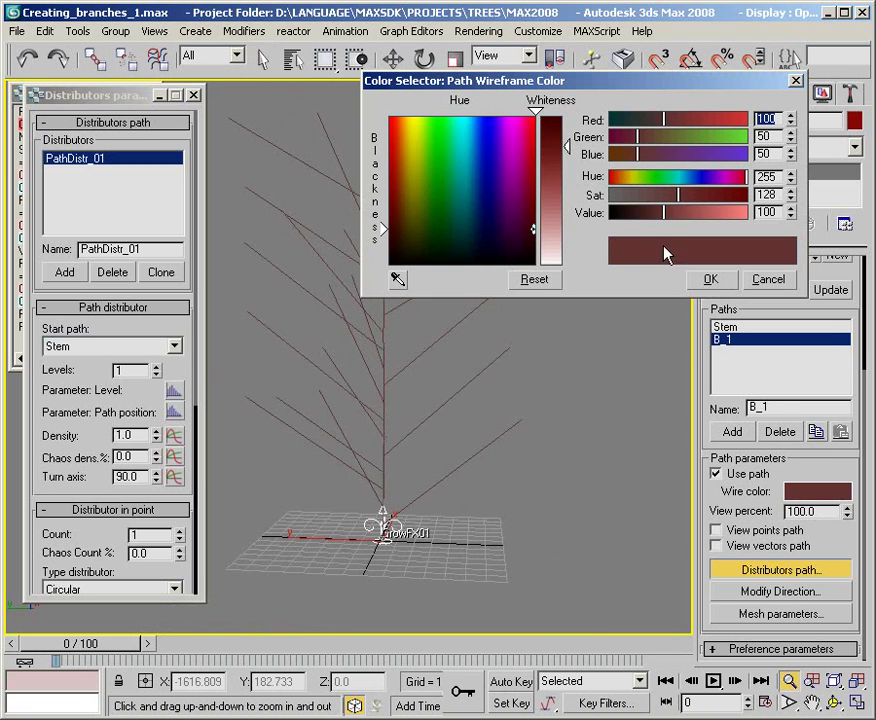
pyautogui.click(403, 122)
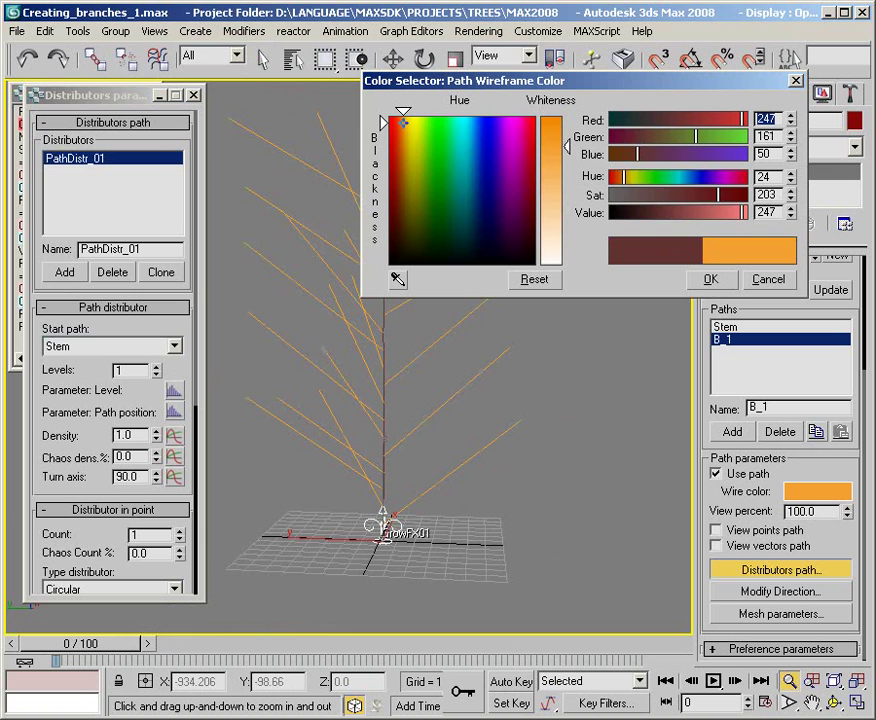
pyautogui.click(706, 280)
# Raise the path distributor's density to 2.19 and open the Path position affects
pyautogui.moveTo(369, 483)
pyautogui.keyDown('alt'); pyautogui.mouseDown(button='middle')
pyautogui.moveTo(467, 505)
pyautogui.moveTo(427, 505)
pyautogui.mouseUp(button='middle'); pyautogui.keyUp('alt')
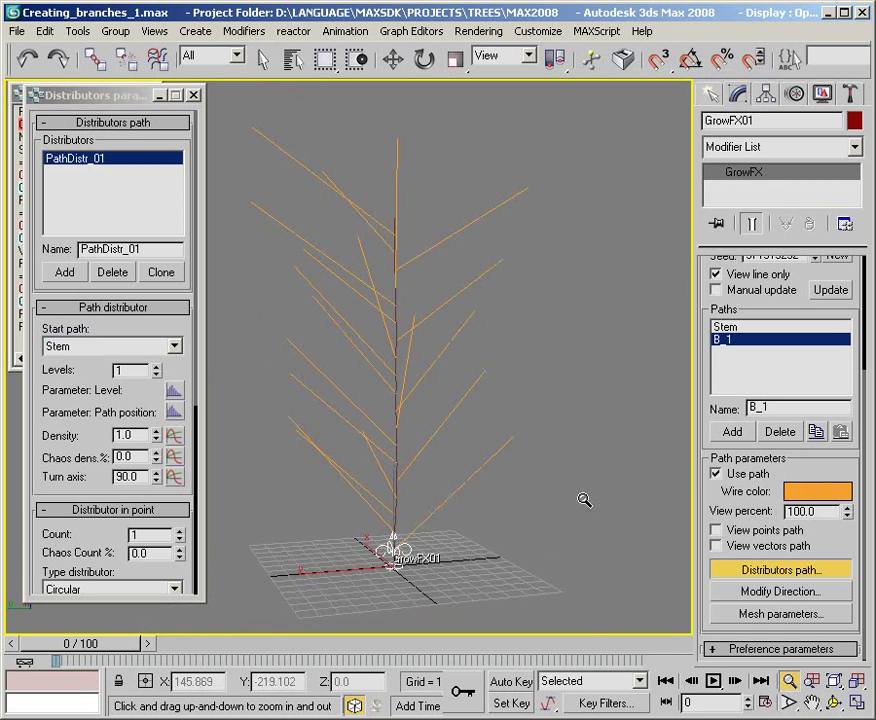
pyautogui.moveTo(708, 457)
pyautogui.mouseDown()
pyautogui.moveTo(708, 497)
pyautogui.moveTo(700, 467)
pyautogui.mouseUp()
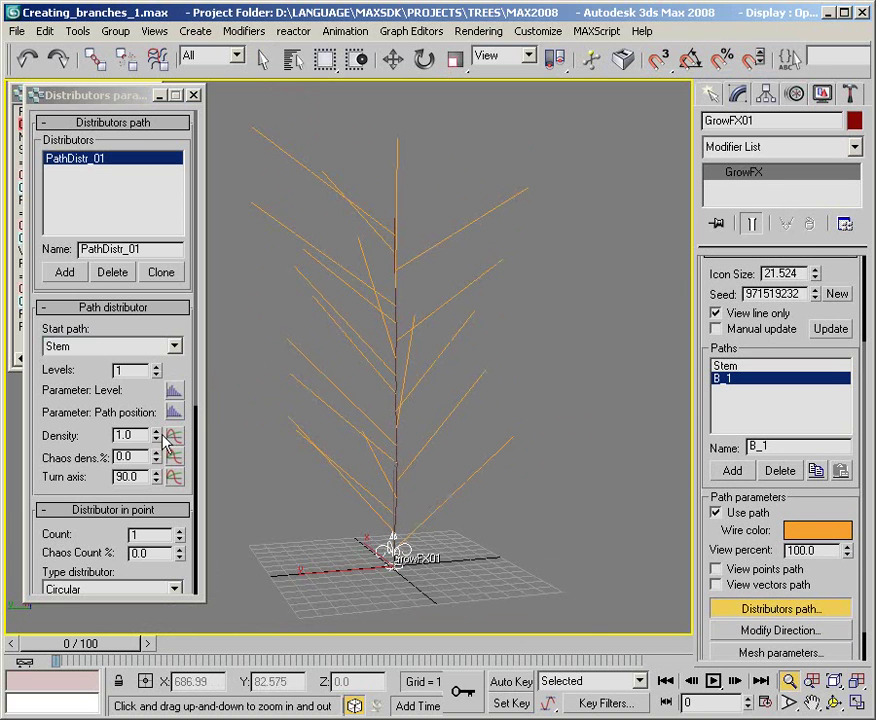
pyautogui.moveTo(156, 435); pyautogui.dragTo(150, 322)
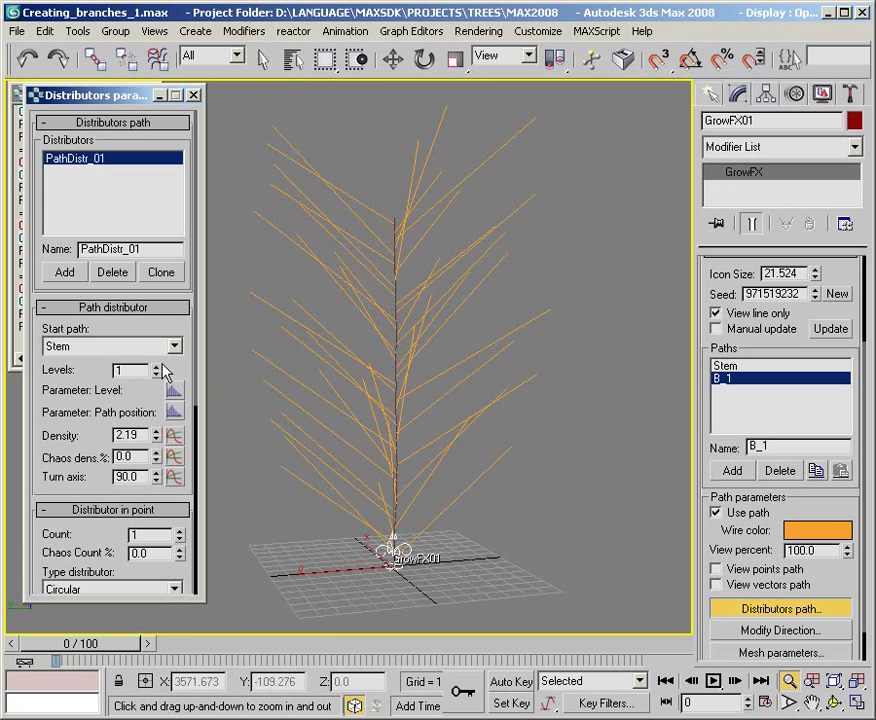
pyautogui.click(173, 414)
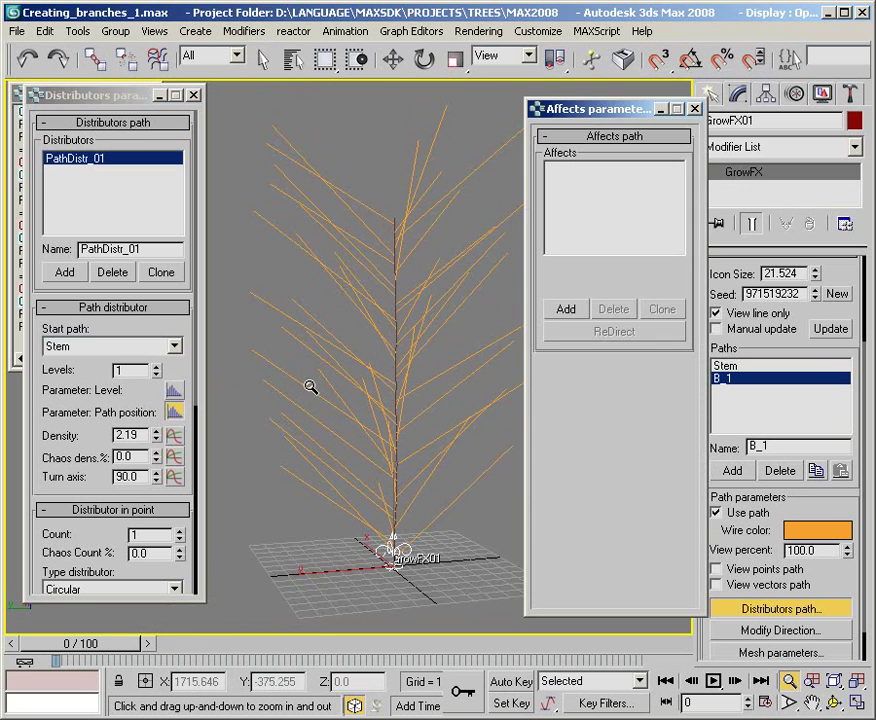
# Add a B_1 > Length affect to the path-position affects
pyautogui.click(563, 311)
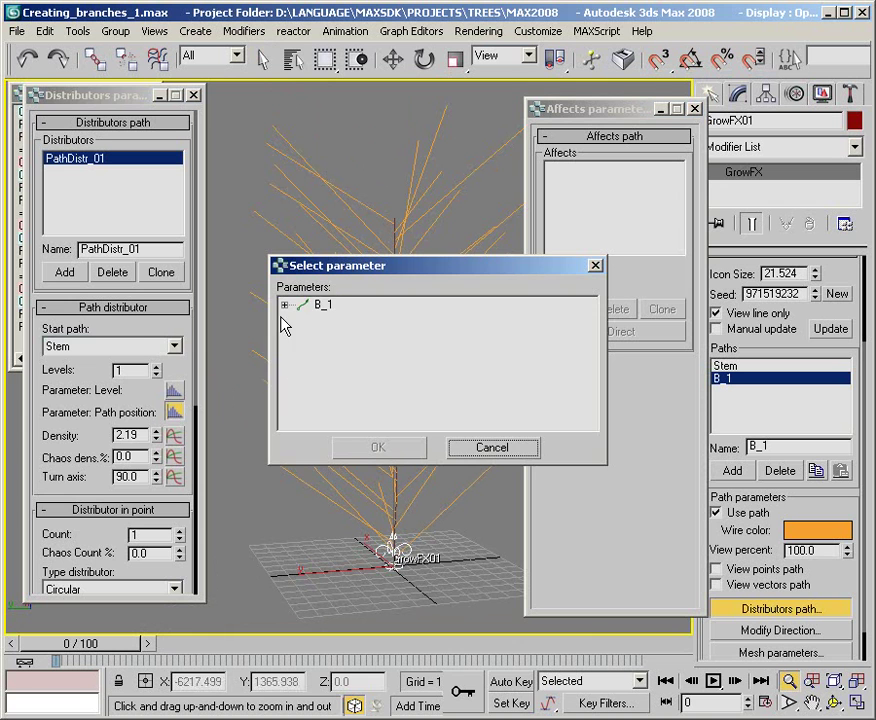
pyautogui.click(284, 306)
pyautogui.click(349, 320)
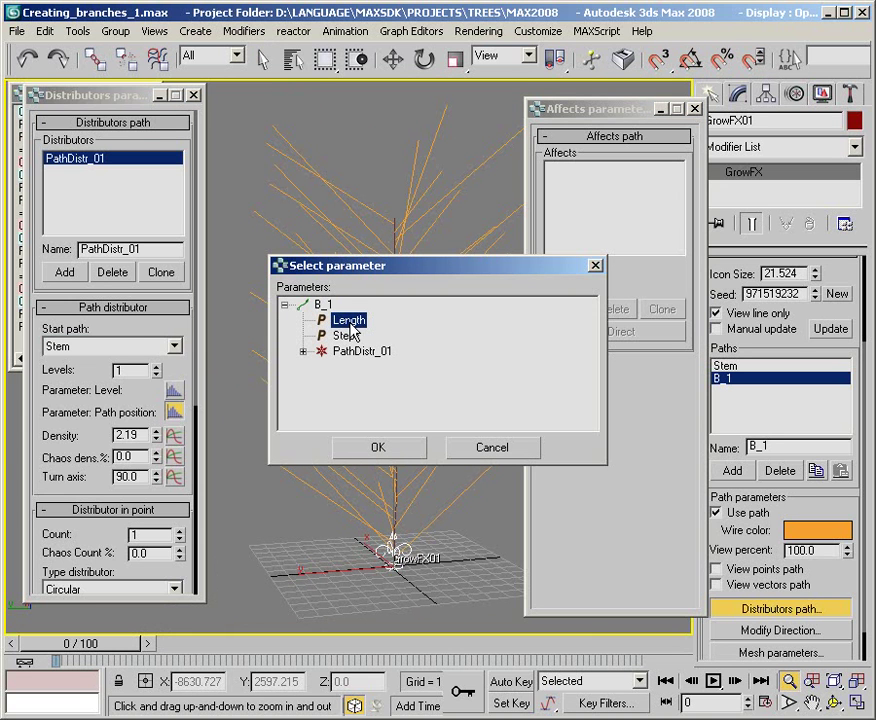
pyautogui.click(380, 448)
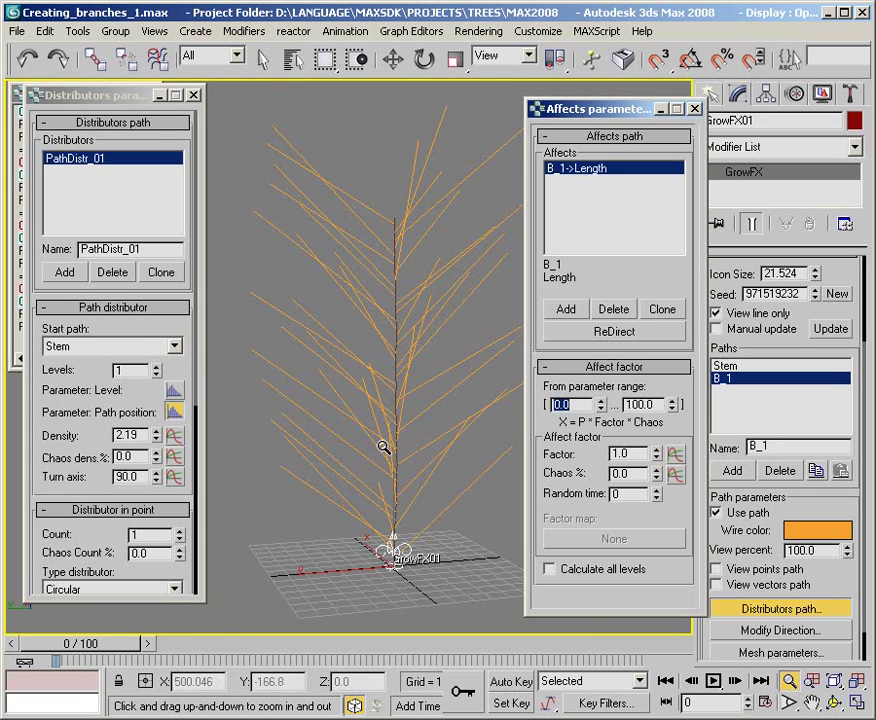
pyautogui.click(677, 455)
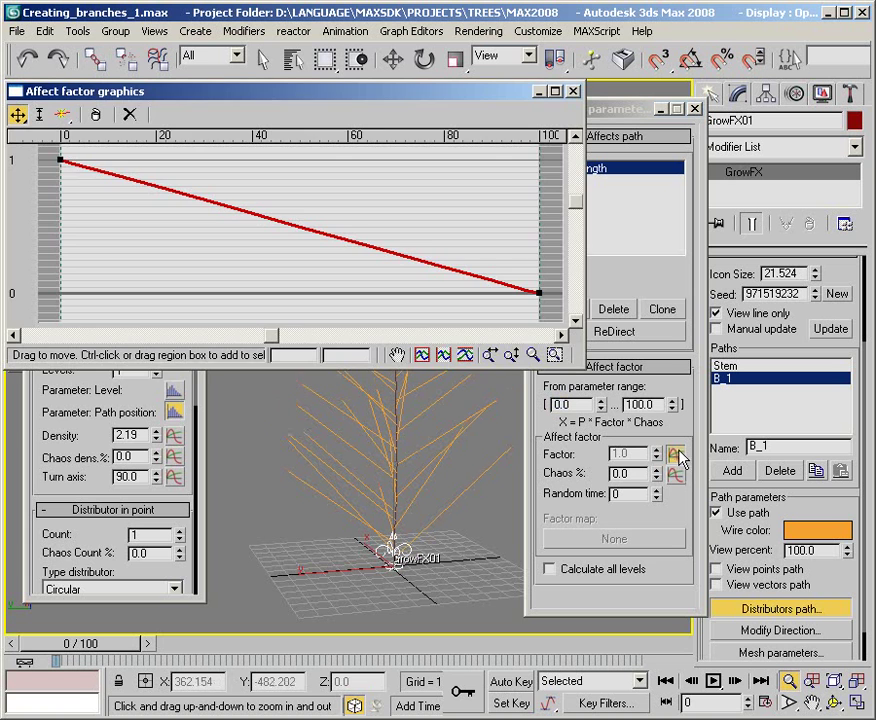
pyautogui.click(573, 91)
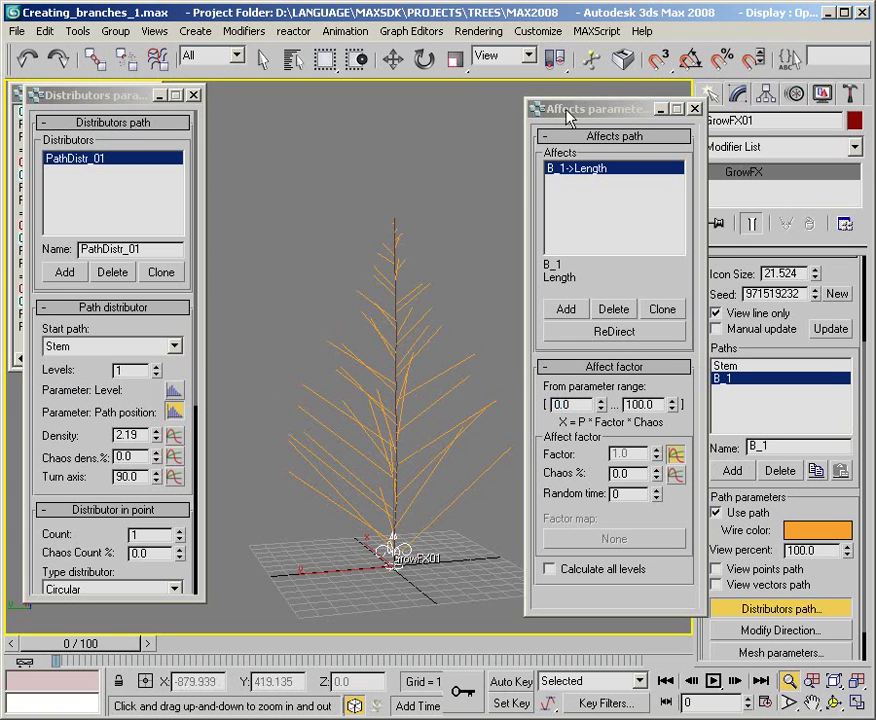
pyautogui.moveTo(443, 497)
pyautogui.keyDown('alt'); pyautogui.mouseDown(button='middle')
pyautogui.moveTo(440, 512)
pyautogui.moveTo(250, 508)
pyautogui.moveTo(361, 512)
pyautogui.mouseUp(button='middle'); pyautogui.keyUp('alt')
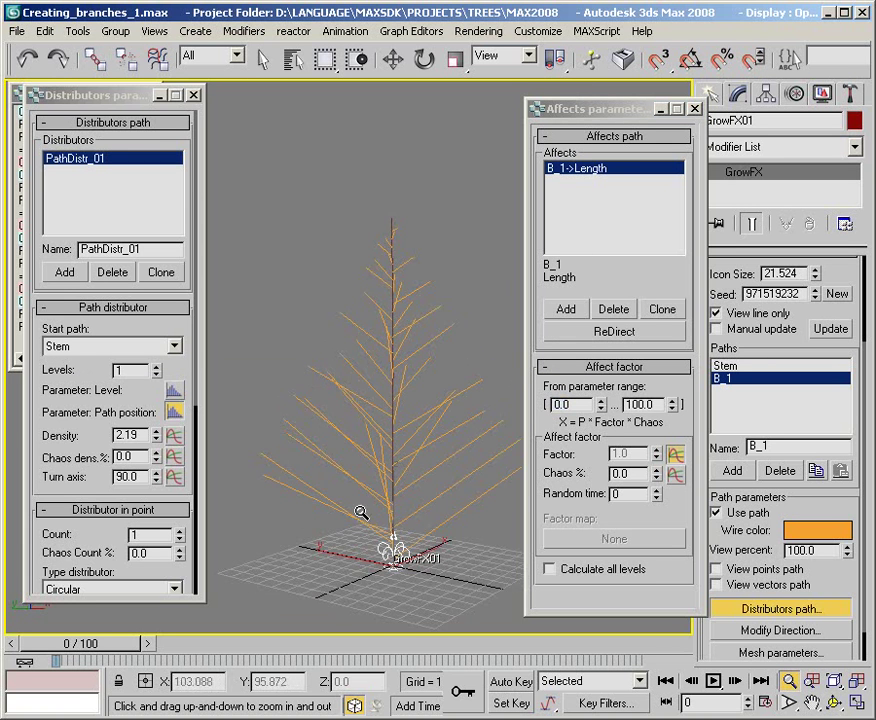
# Make the Length factor curve's end point Bezier-Corner and bend its handle into a downward arc
pyautogui.click(673, 456)
pyautogui.rightClick(538, 296)
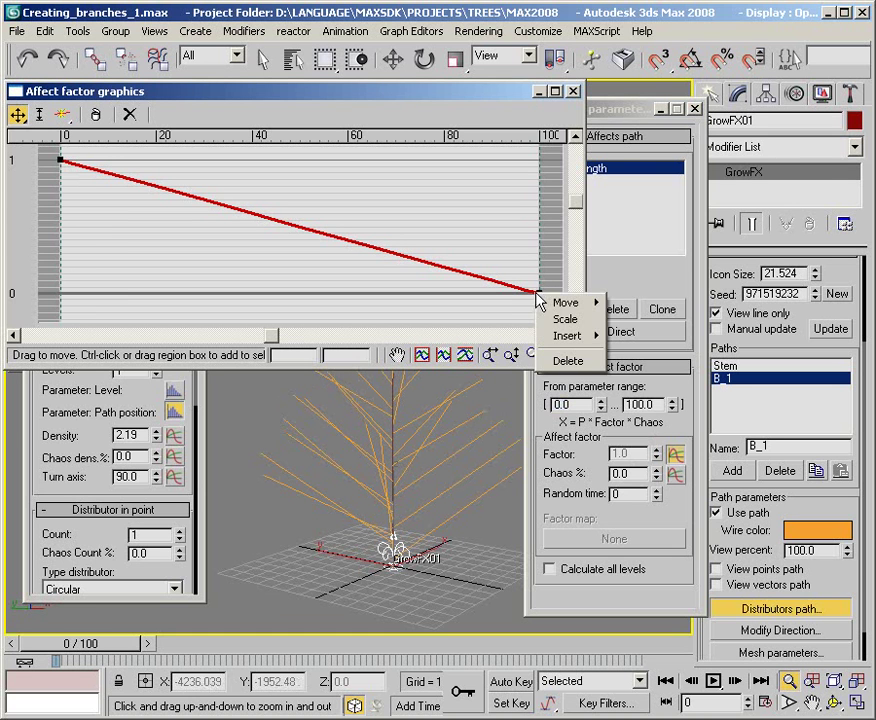
pyautogui.click(539, 293)
pyautogui.rightClick(540, 294)
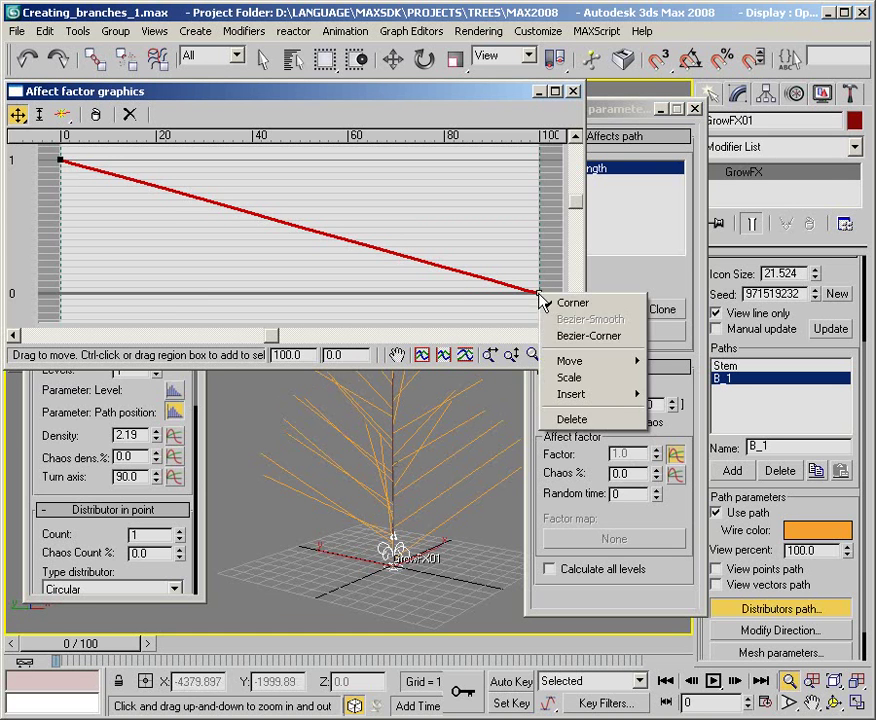
pyautogui.click(570, 336)
pyautogui.moveTo(419, 260); pyautogui.dragTo(461, 206)
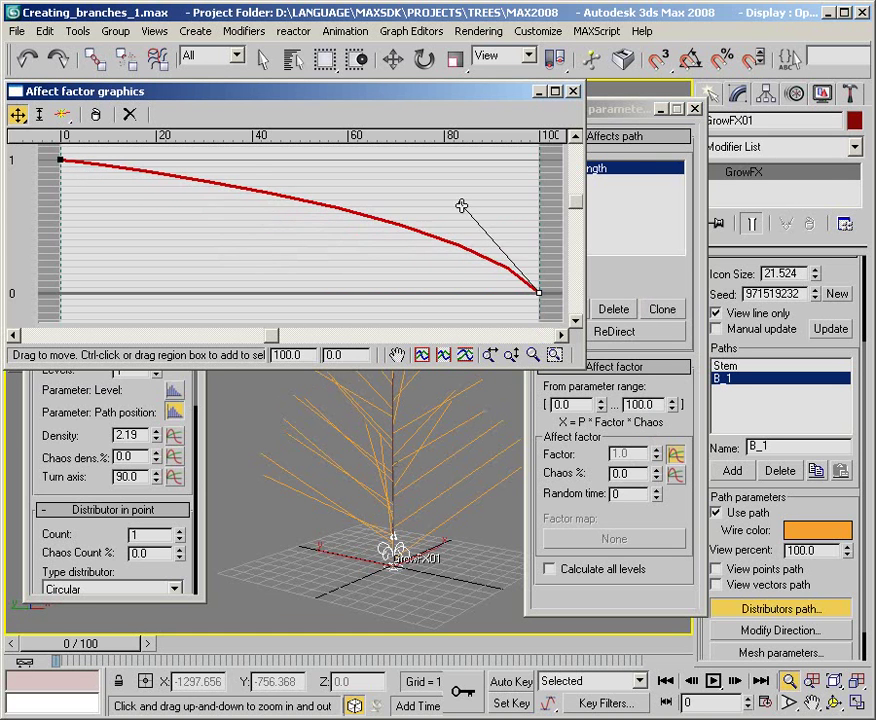
pyautogui.click(573, 91)
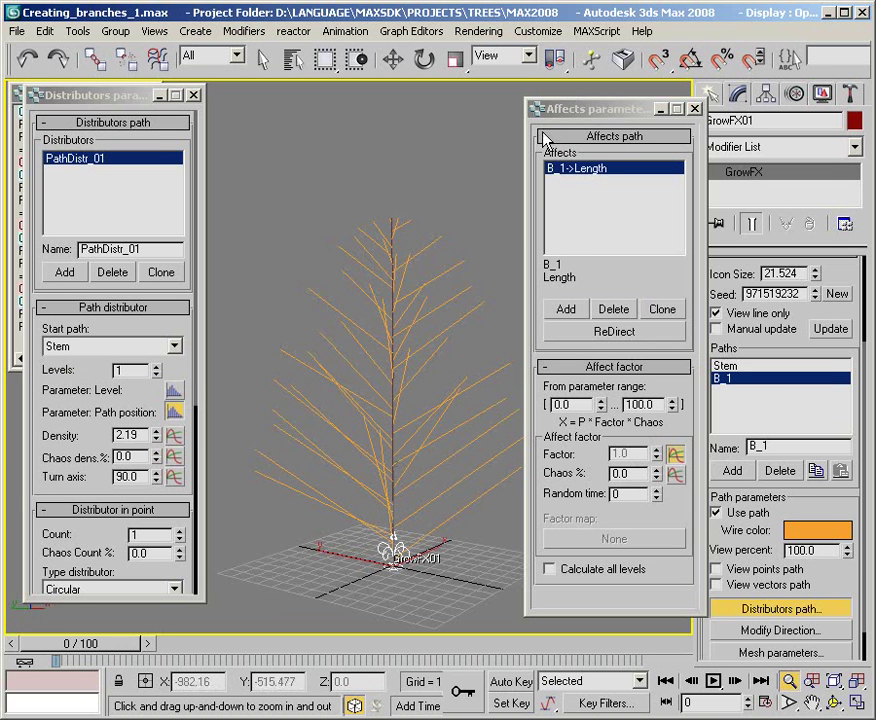
# Set the B_1 distributor's Turn axis to 120
pyautogui.moveTo(453, 478)
pyautogui.keyDown('alt'); pyautogui.mouseDown(button='middle')
pyautogui.moveTo(293, 473)
pyautogui.moveTo(510, 471)
pyautogui.mouseUp(button='middle'); pyautogui.keyUp('alt')
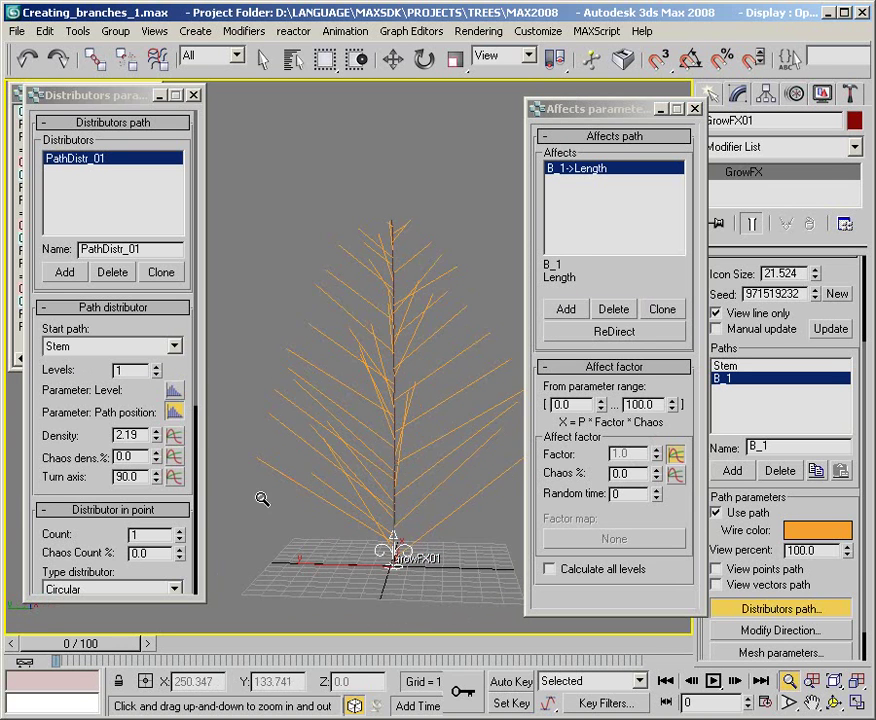
pyautogui.scroll(-1, 90, 524)
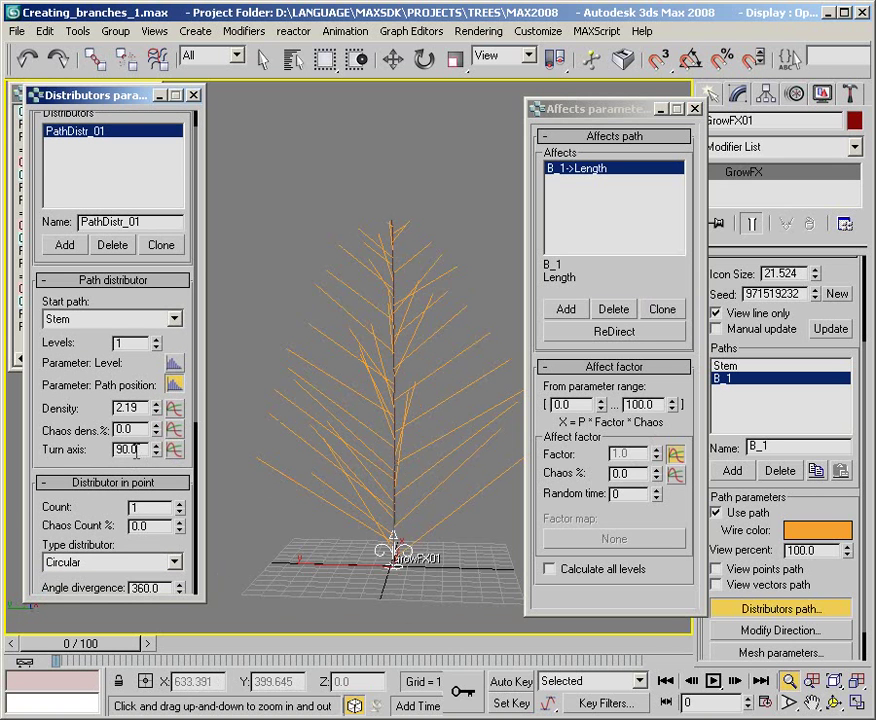
pyautogui.write('120')
pyautogui.press('Return')
# Raise the start-vector Chaos angle to 52 and the minimum bend angle to 54
pyautogui.moveTo(410, 500)
pyautogui.keyDown('alt'); pyautogui.mouseDown(button='middle')
pyautogui.moveTo(410, 622)
pyautogui.moveTo(402, 632)
pyautogui.moveTo(391, 497)
pyautogui.moveTo(301, 493)
pyautogui.mouseUp(button='middle'); pyautogui.keyUp('alt')
pyautogui.scroll(-5, 87, 522)
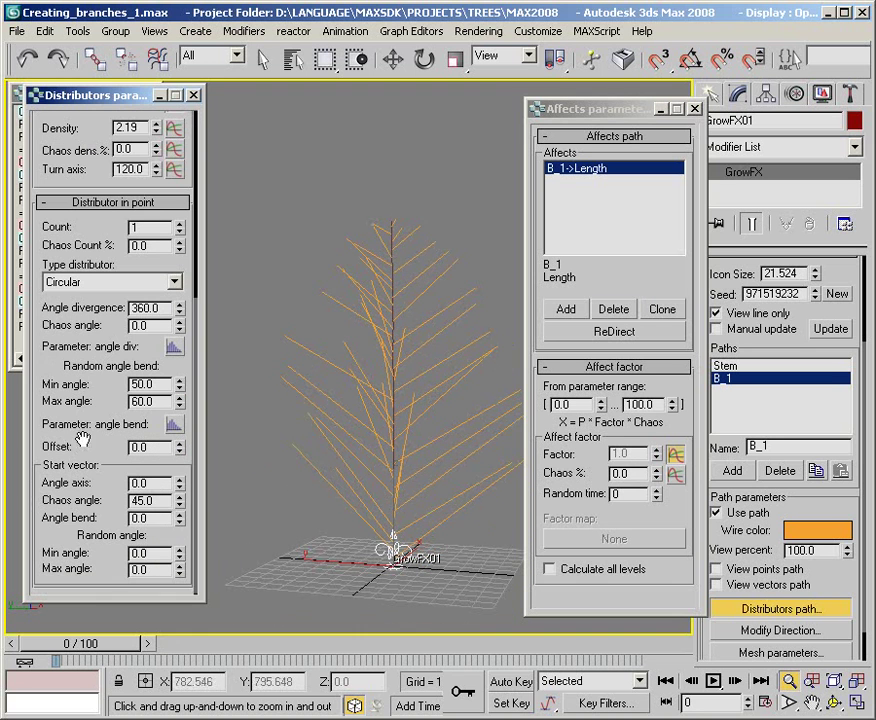
pyautogui.moveTo(181, 509)
pyautogui.mouseDown()
pyautogui.moveTo(181, 520)
pyautogui.moveTo(180, 492)
pyautogui.mouseUp()
pyautogui.moveTo(273, 475)
pyautogui.mouseDown()
pyautogui.moveTo(368, 415)
pyautogui.moveTo(354, 504)
pyautogui.moveTo(307, 497)
pyautogui.mouseUp()
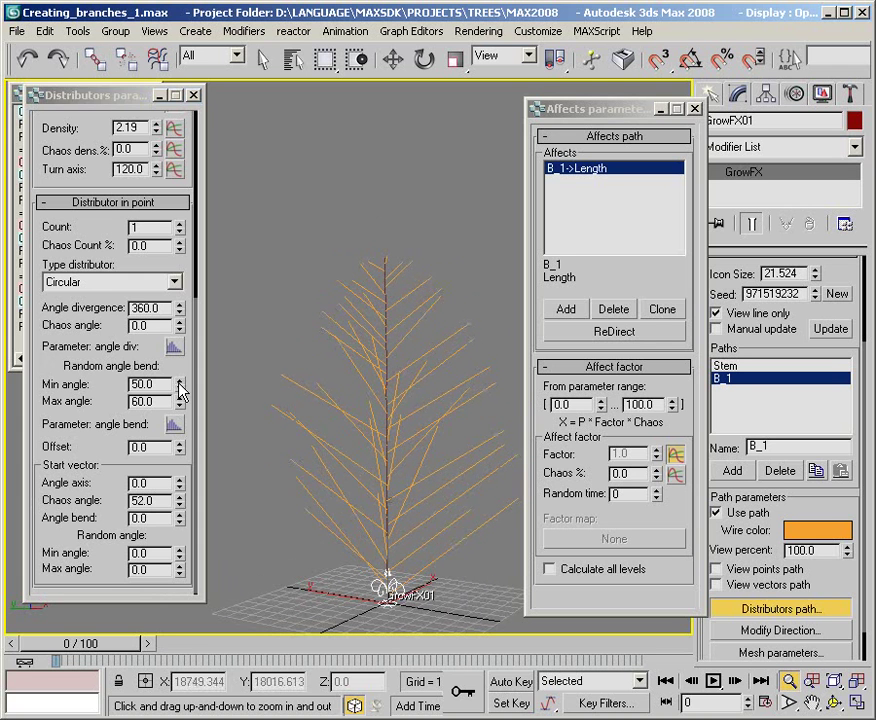
pyautogui.moveTo(181, 388)
pyautogui.mouseDown()
pyautogui.moveTo(181, 402)
pyautogui.moveTo(178, 379)
pyautogui.moveTo(180, 400)
pyautogui.mouseUp()
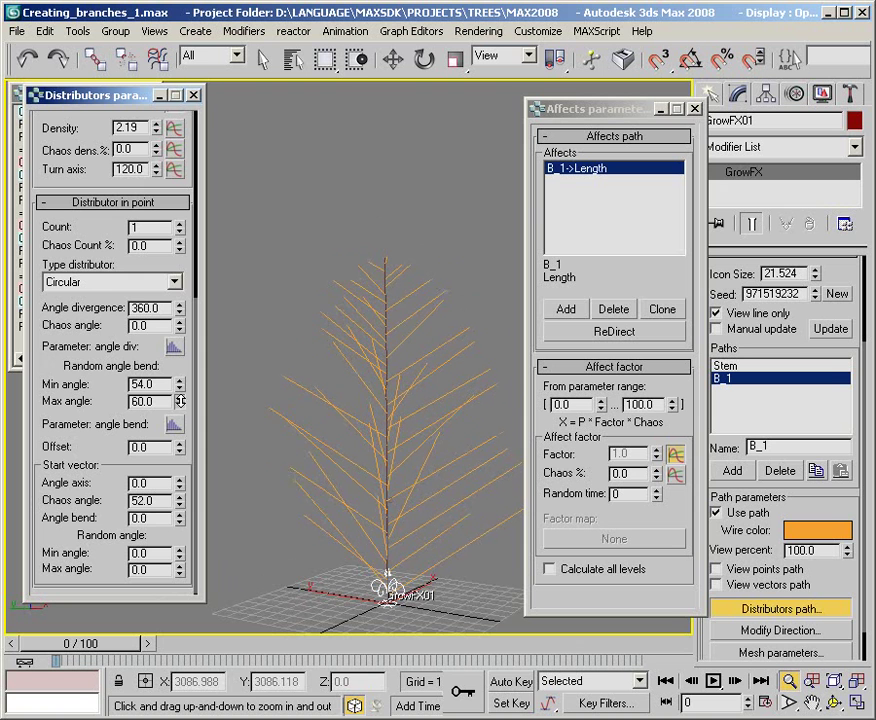
pyautogui.moveTo(338, 437)
pyautogui.keyDown('alt'); pyautogui.mouseDown(button='middle')
pyautogui.moveTo(364, 434)
pyautogui.moveTo(309, 430)
pyautogui.moveTo(321, 396)
pyautogui.moveTo(340, 395)
pyautogui.mouseUp(button='middle'); pyautogui.keyUp('alt')
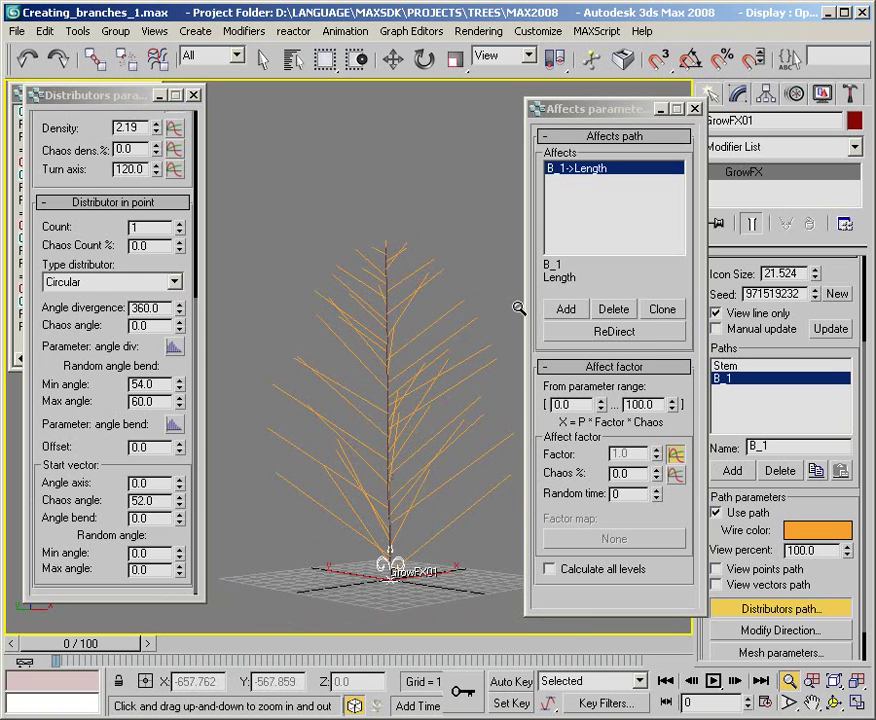
pyautogui.moveTo(70, 170); pyautogui.dragTo(152, 262)
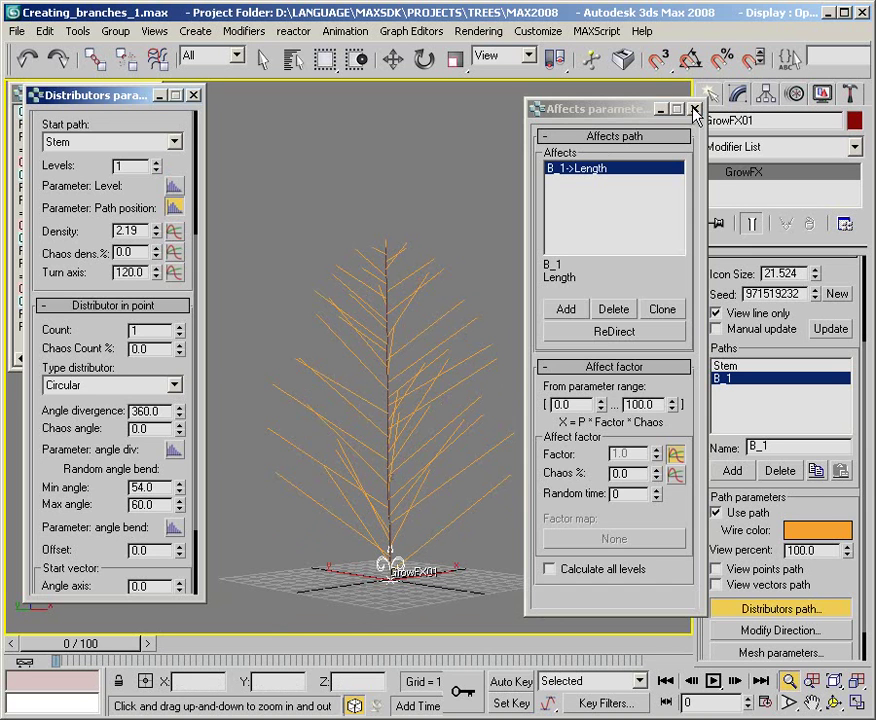
# Insert density curve points near 15 and 20, and set the first two points to 0
pyautogui.click(694, 108)
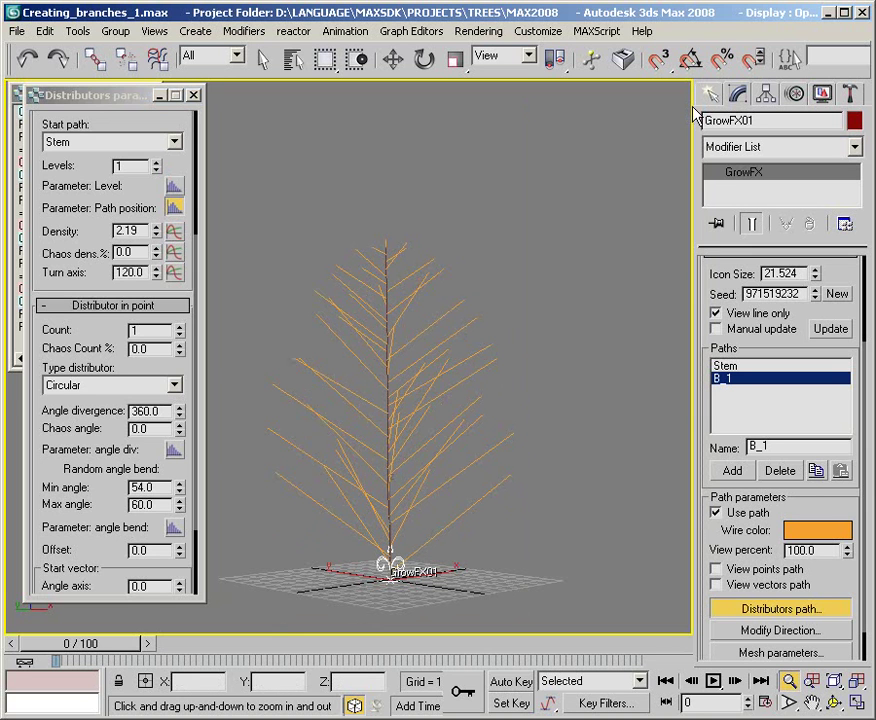
pyautogui.click(176, 237)
pyautogui.click(62, 116)
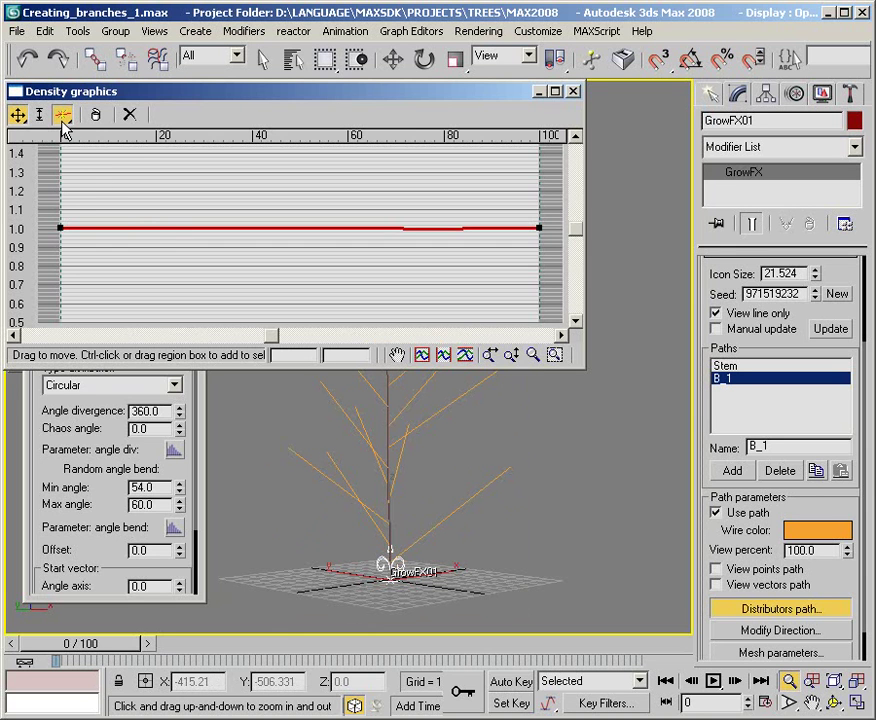
pyautogui.click(135, 228)
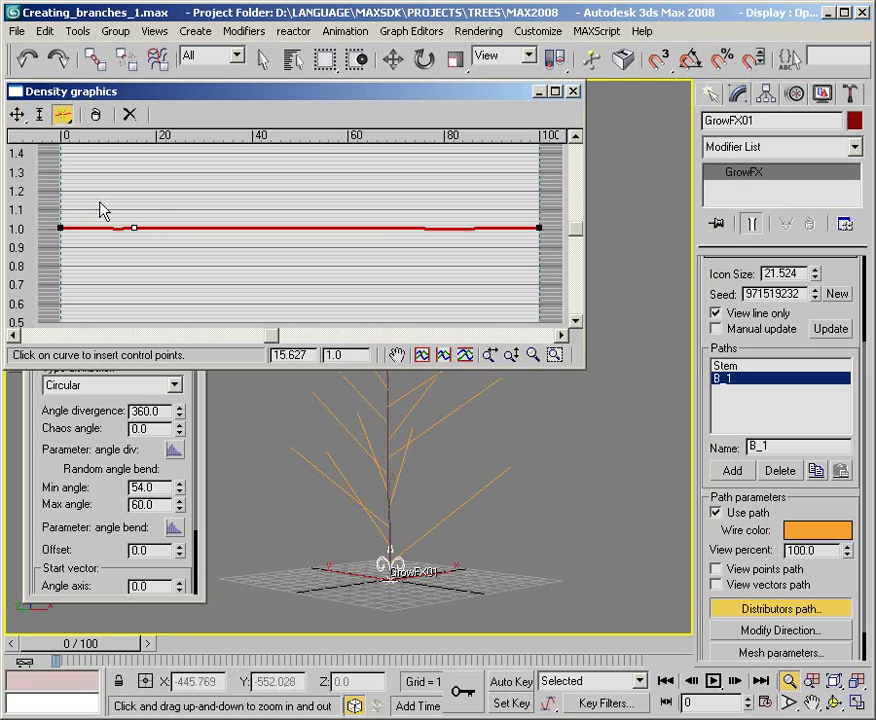
pyautogui.click(159, 228)
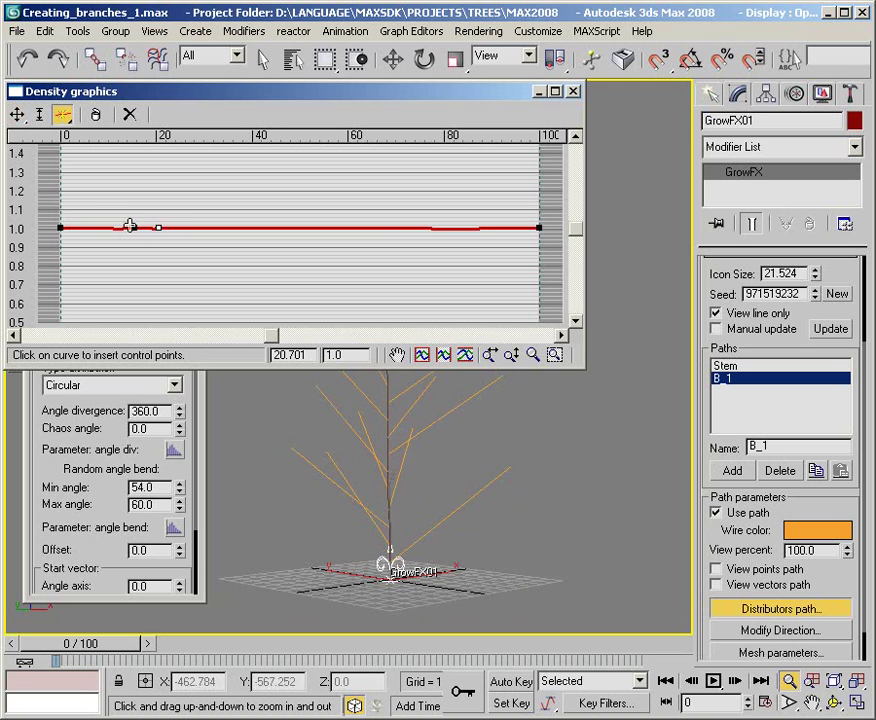
pyautogui.click(19, 116)
pyautogui.moveTo(55, 205); pyautogui.dragTo(145, 255)
pyautogui.write('0')
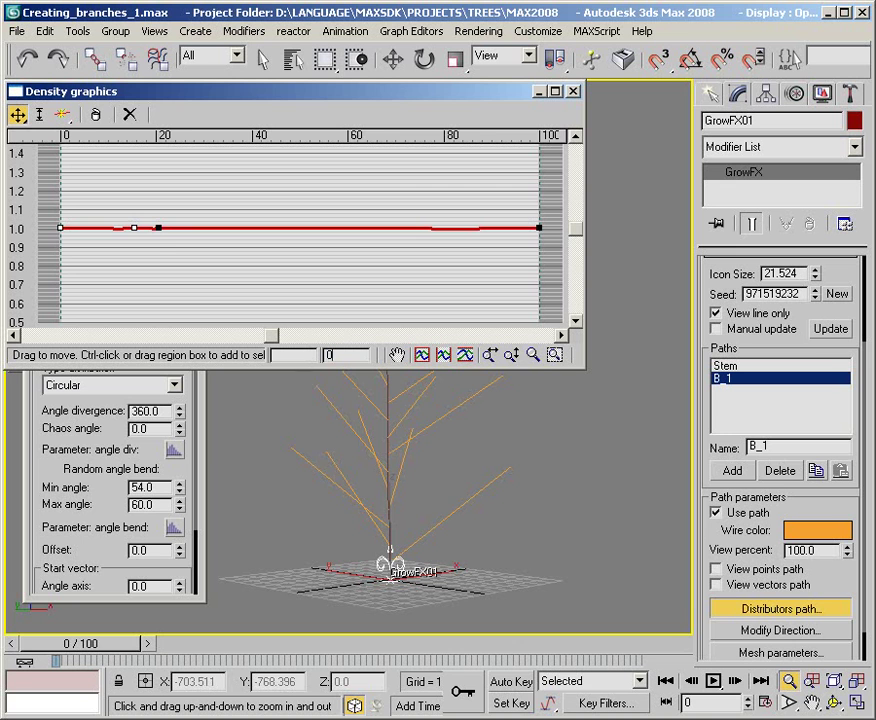
pyautogui.press('Return')
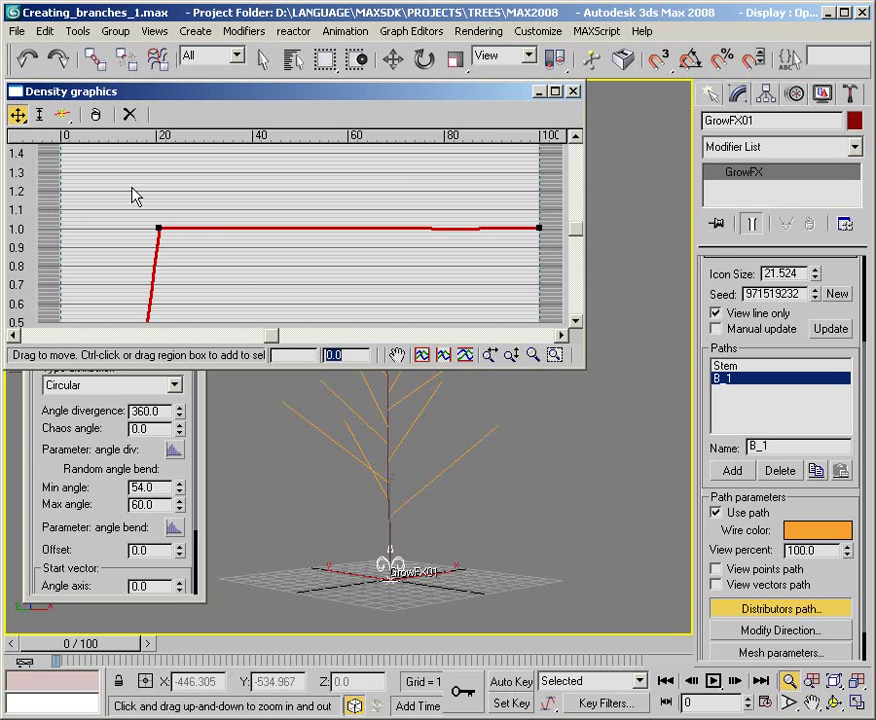
# Set the point at 20 to density 2 and the end point to 3, then move the zero point to 17.251
pyautogui.click(158, 228)
pyautogui.write('2')
pyautogui.press('Return')
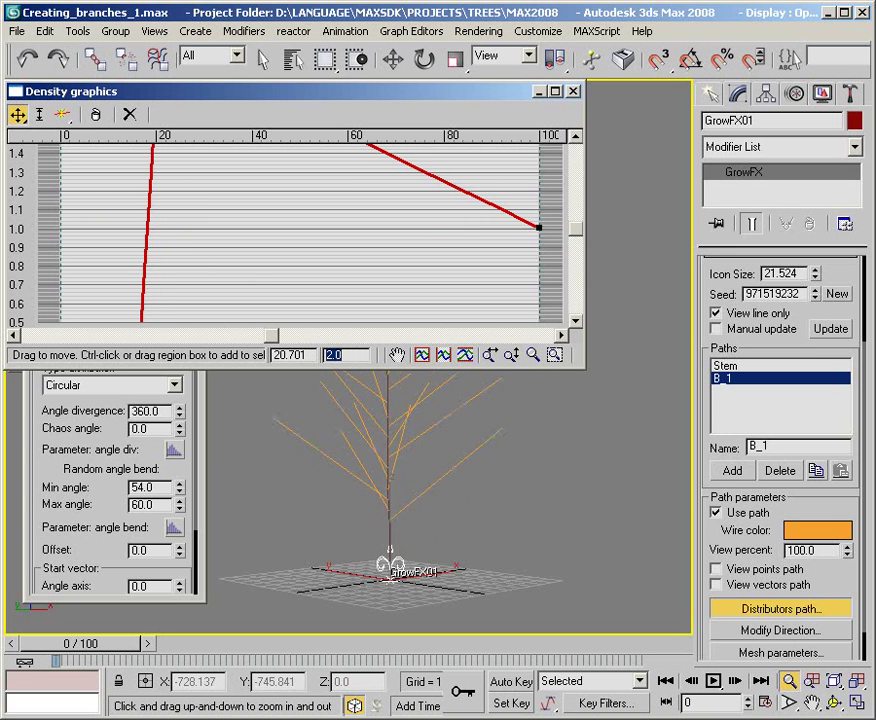
pyautogui.moveTo(480, 204); pyautogui.dragTo(568, 250)
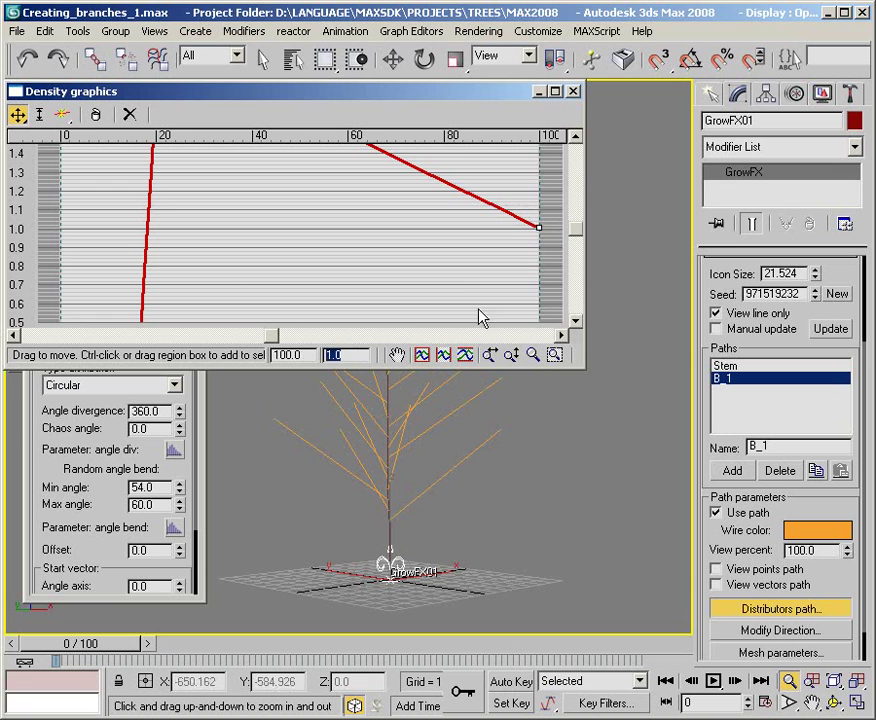
pyautogui.write('3')
pyautogui.press('Return')
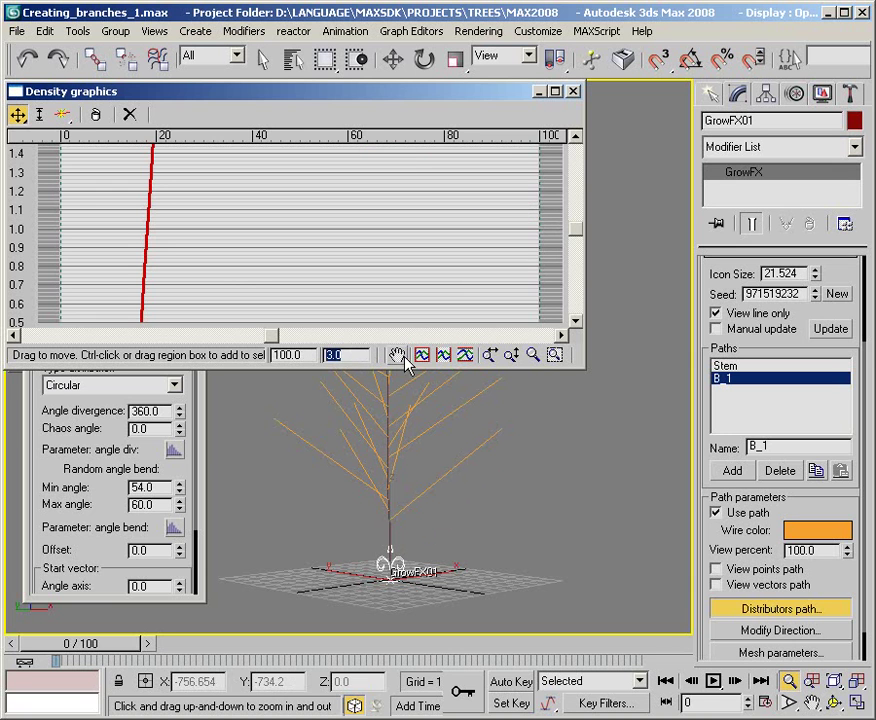
pyautogui.click(421, 356)
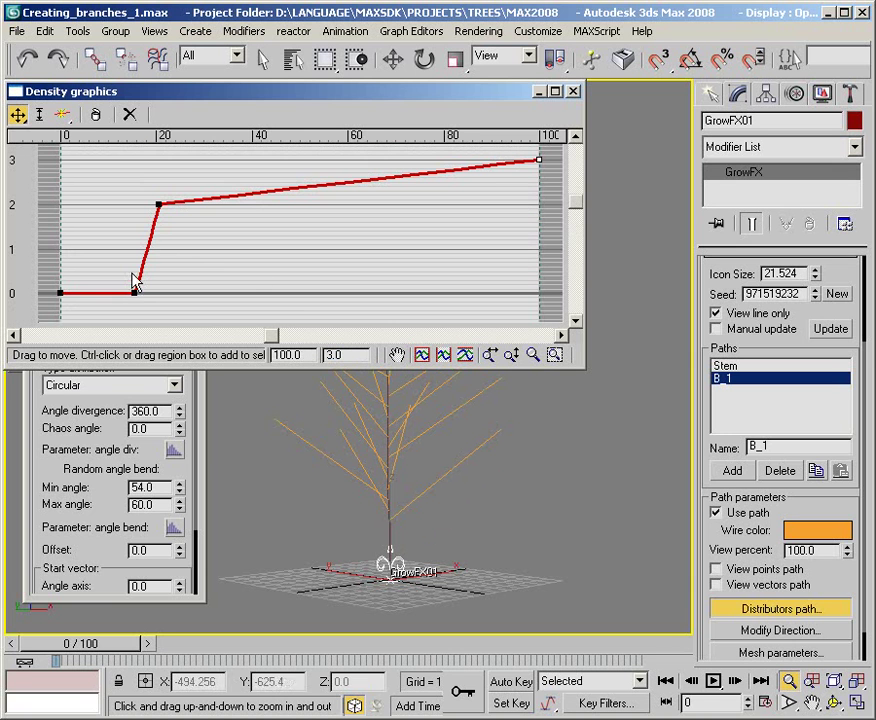
pyautogui.moveTo(133, 293); pyautogui.dragTo(141, 293)
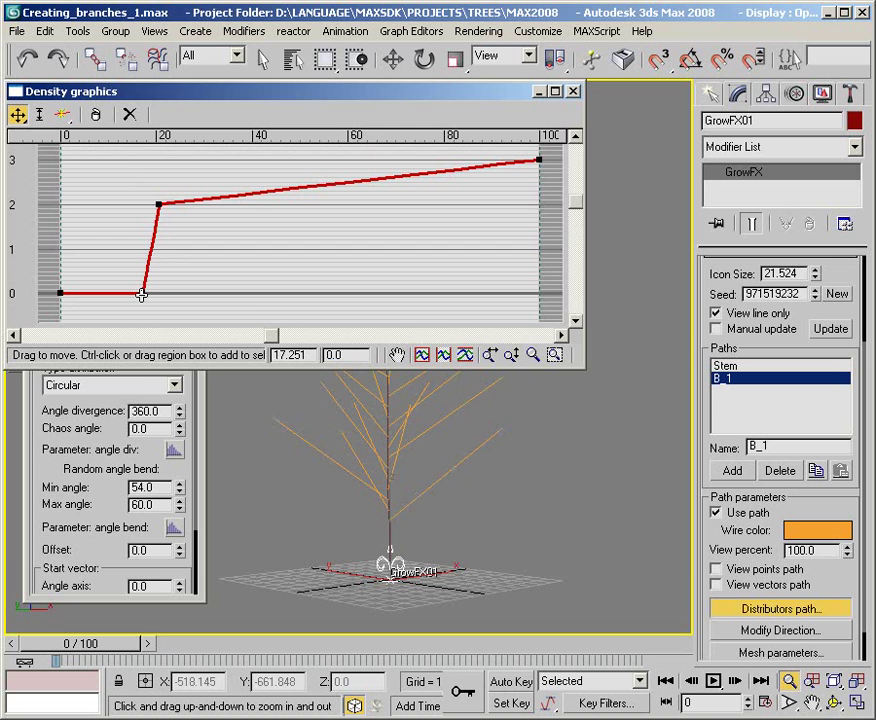
pyautogui.click(574, 92)
# Add a Random direction modifier to B_1 and raise its Smoothing to 2.99
pyautogui.moveTo(490, 510)
pyautogui.mouseDown()
pyautogui.moveTo(465, 479)
pyautogui.moveTo(371, 489)
pyautogui.moveTo(503, 491)
pyautogui.mouseUp()
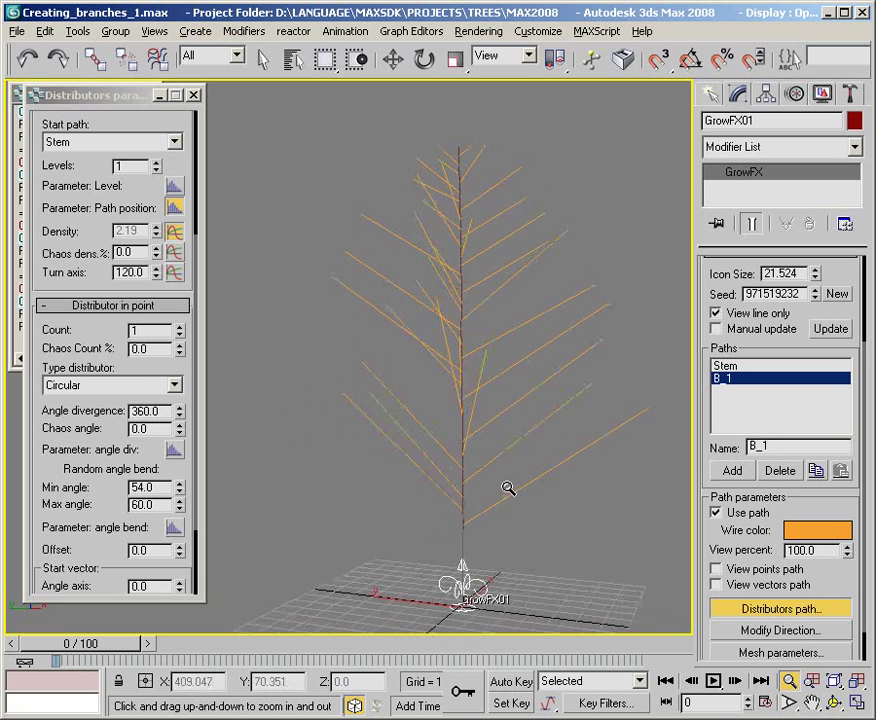
pyautogui.click(779, 631)
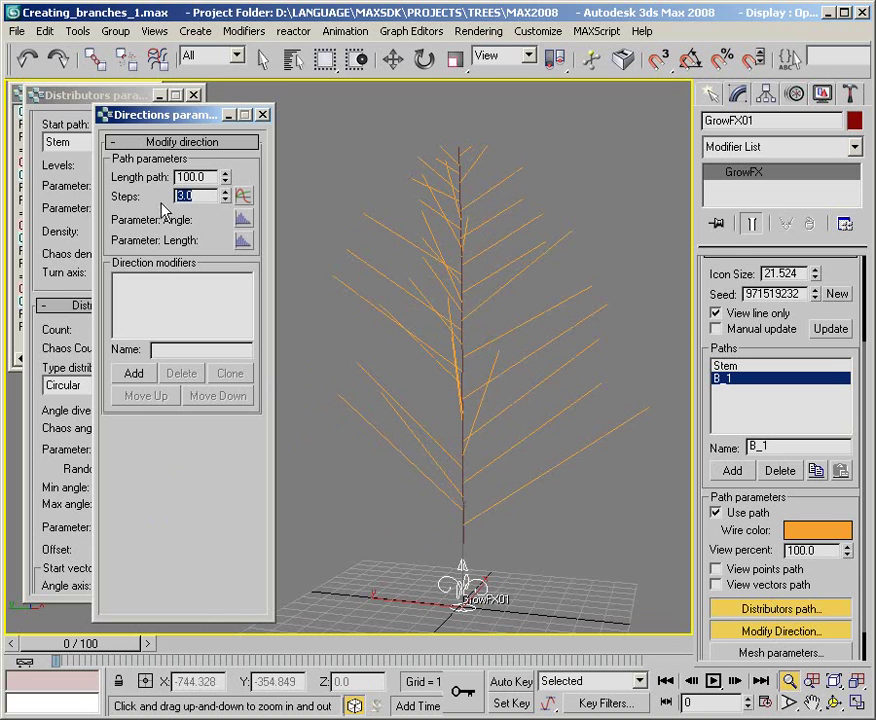
pyautogui.click(133, 374)
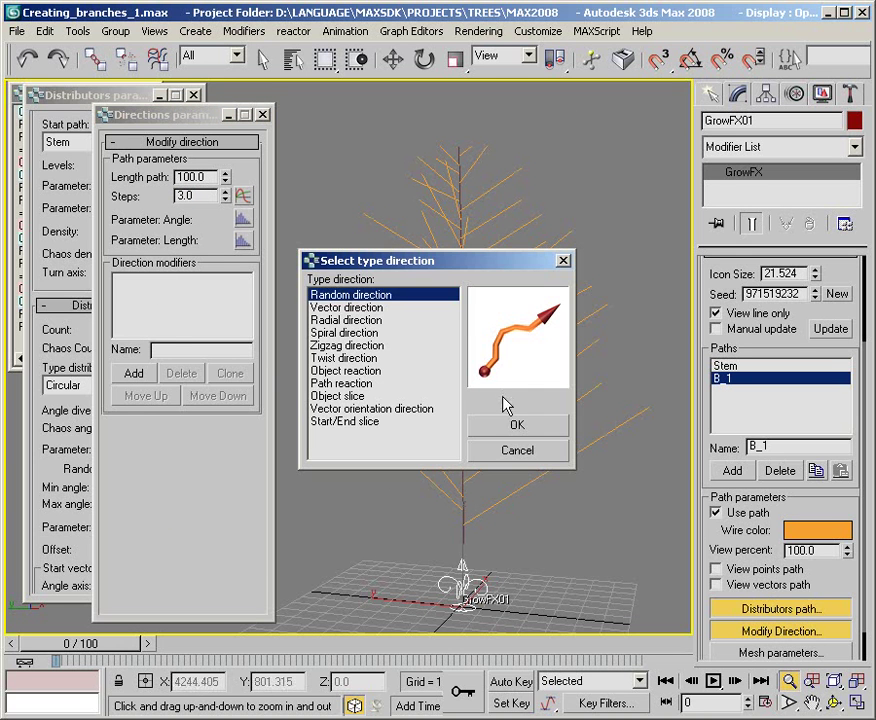
pyautogui.click(512, 425)
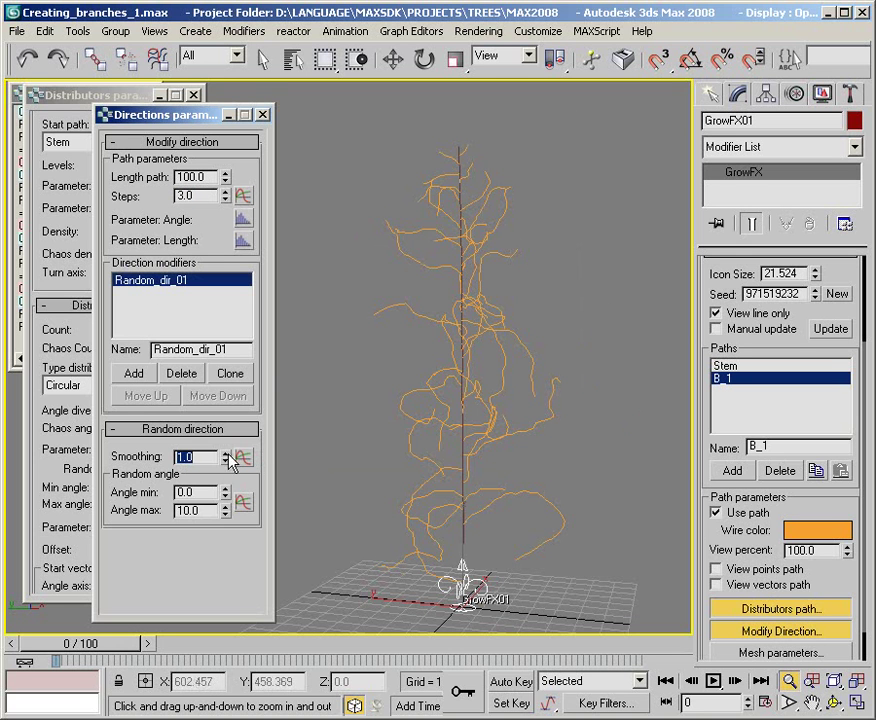
pyautogui.moveTo(229, 458)
pyautogui.mouseDown()
pyautogui.moveTo(222, 250)
pyautogui.moveTo(221, 262)
pyautogui.mouseUp()
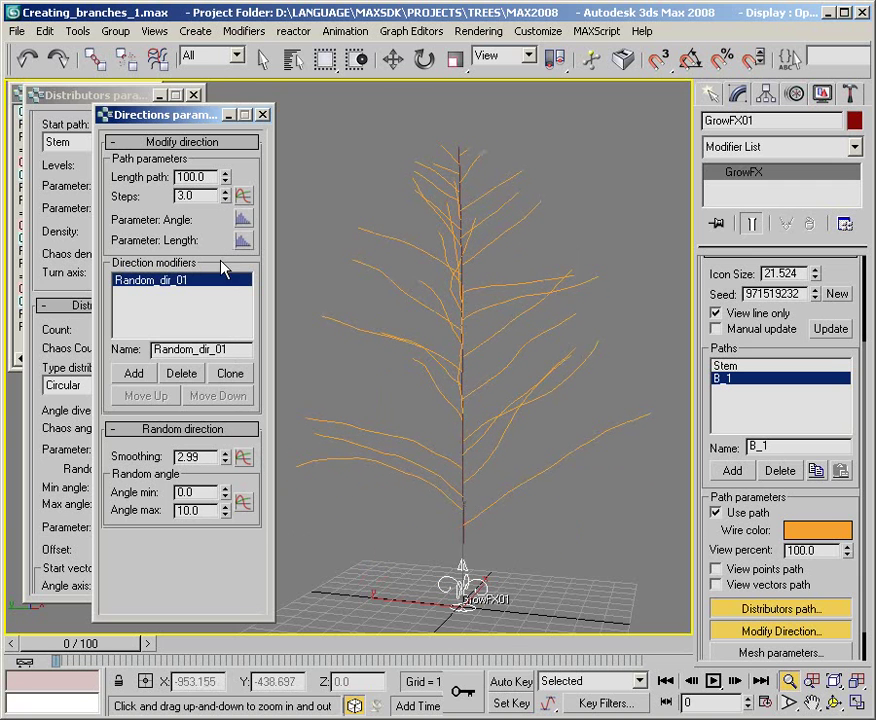
pyautogui.click(132, 376)
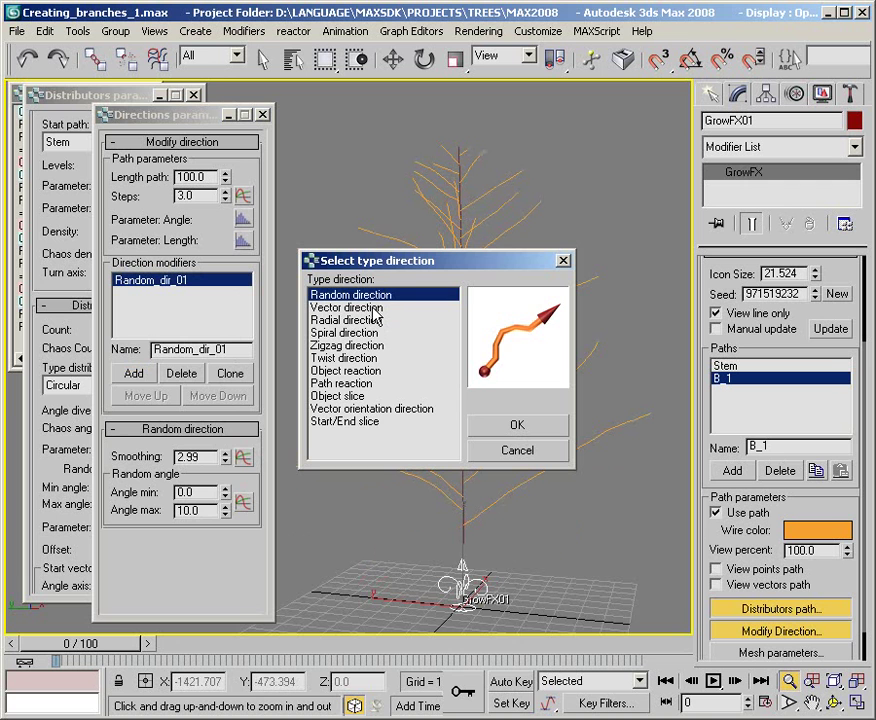
# Add a Vector direction modifier and switch off global vector on the Stem's vector modifier
pyautogui.click(374, 308)
pyautogui.click(512, 424)
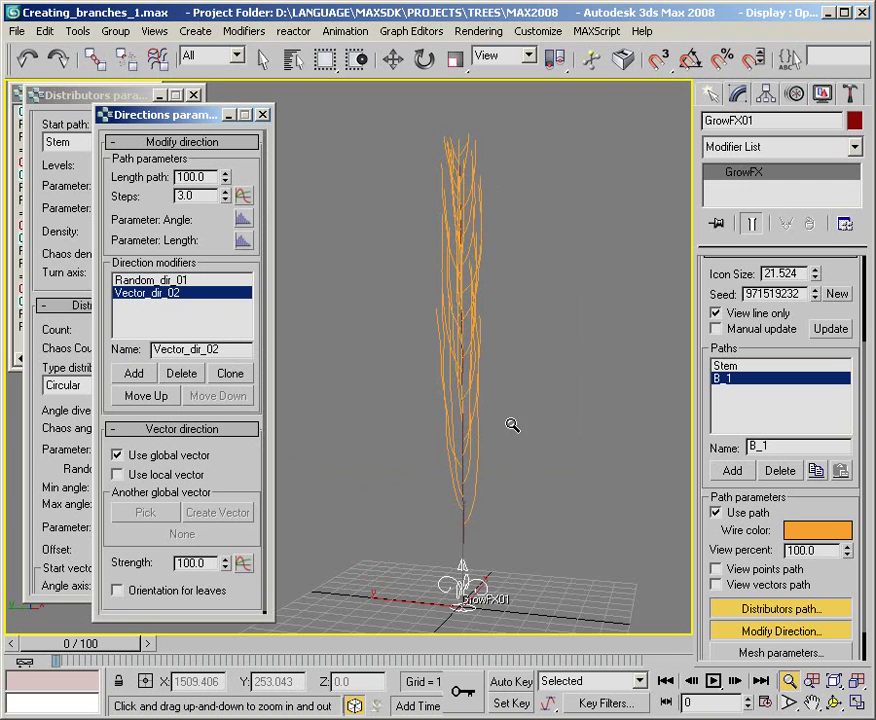
pyautogui.click(726, 366)
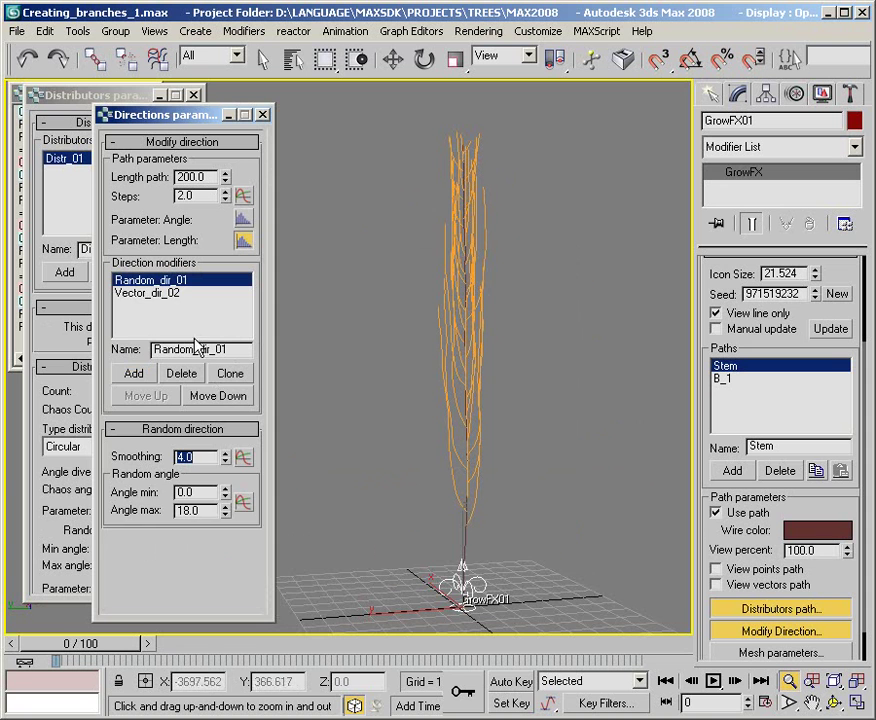
pyautogui.click(150, 293)
pyautogui.click(119, 455)
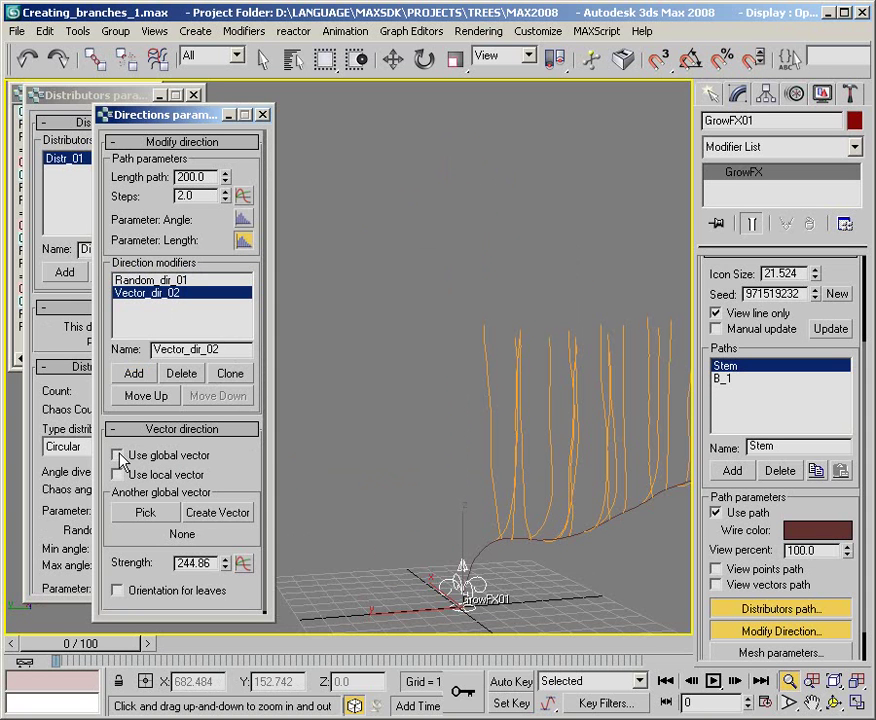
pyautogui.moveTo(488, 481); pyautogui.dragTo(440, 489)
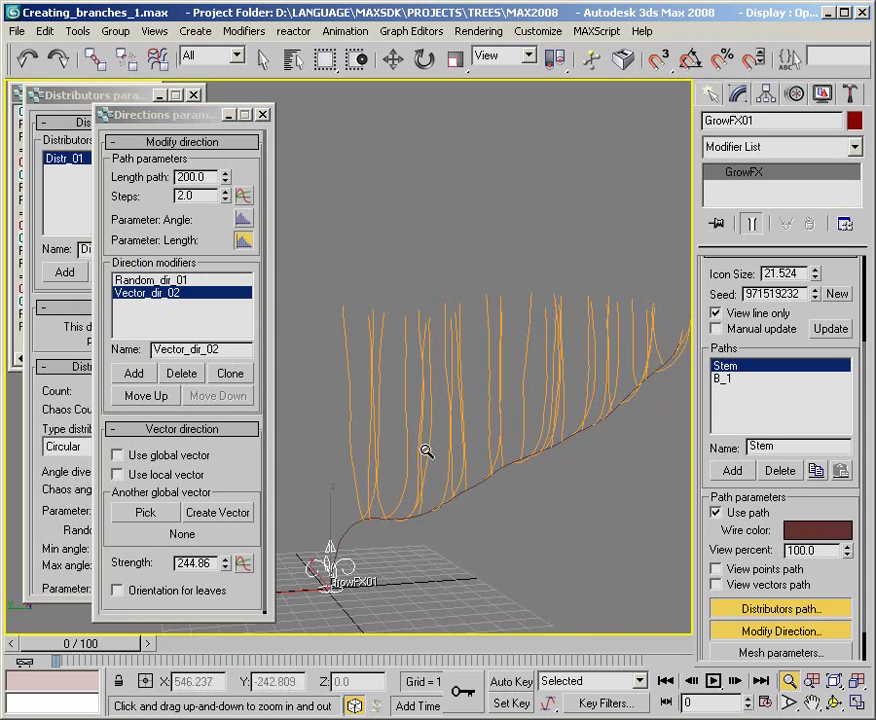
pyautogui.moveTo(437, 489)
pyautogui.keyDown('alt'); pyautogui.mouseDown(button='middle')
pyautogui.moveTo(416, 485)
pyautogui.moveTo(510, 485)
pyautogui.mouseUp(button='middle'); pyautogui.keyUp('alt')
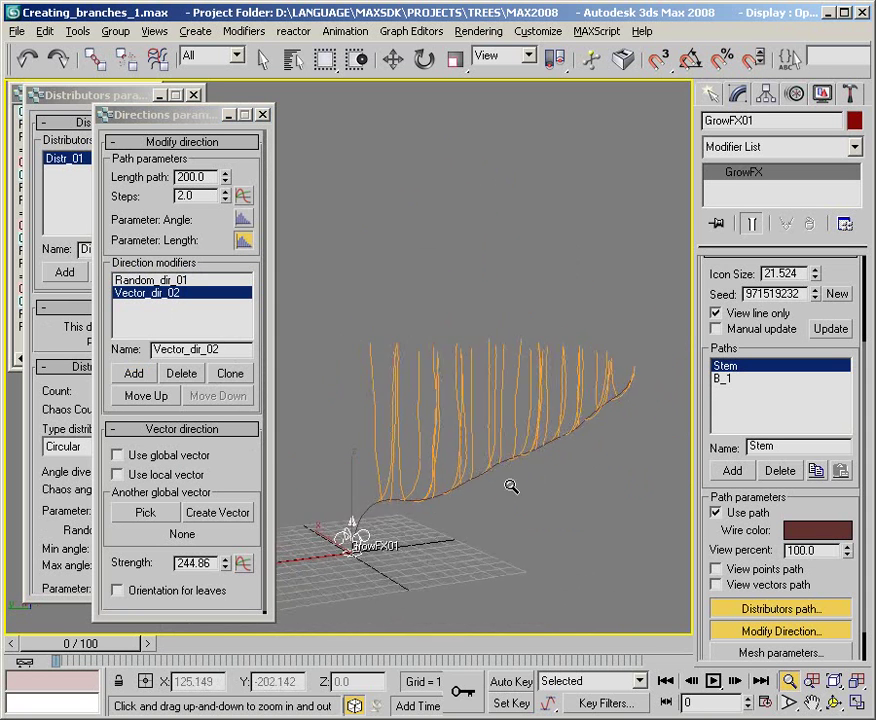
# Make B_1's Vector_dir_02 use the local vector and raise the Stem's random Angle max to 19.0
pyautogui.click(730, 379)
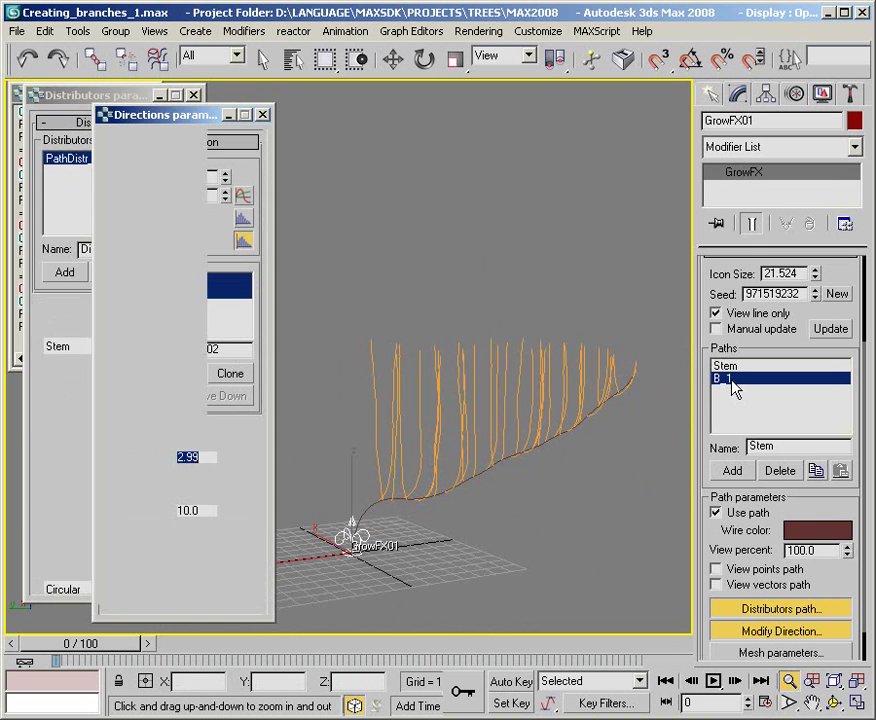
pyautogui.click(148, 295)
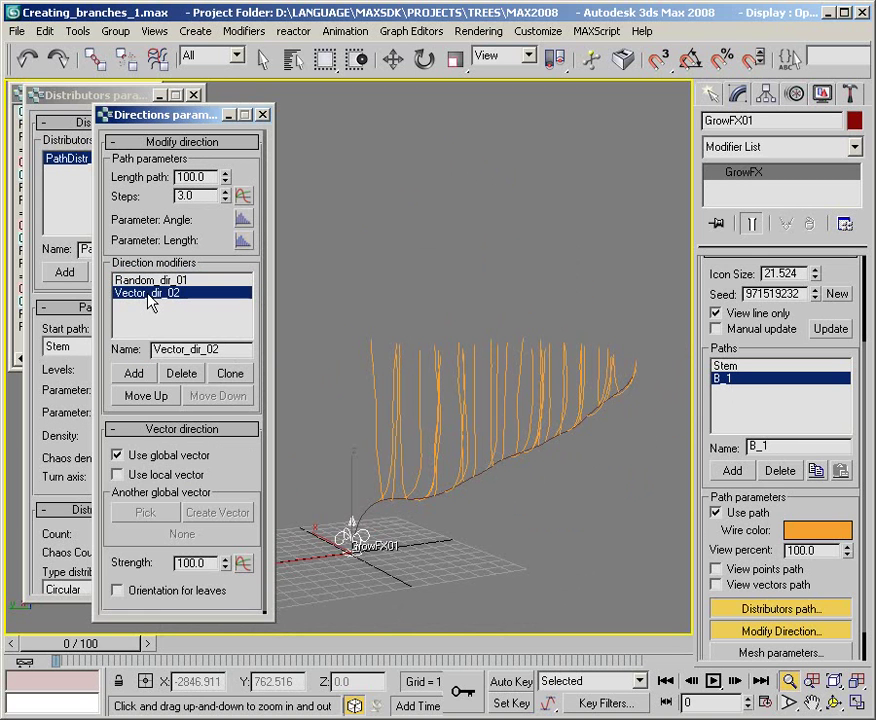
pyautogui.click(120, 475)
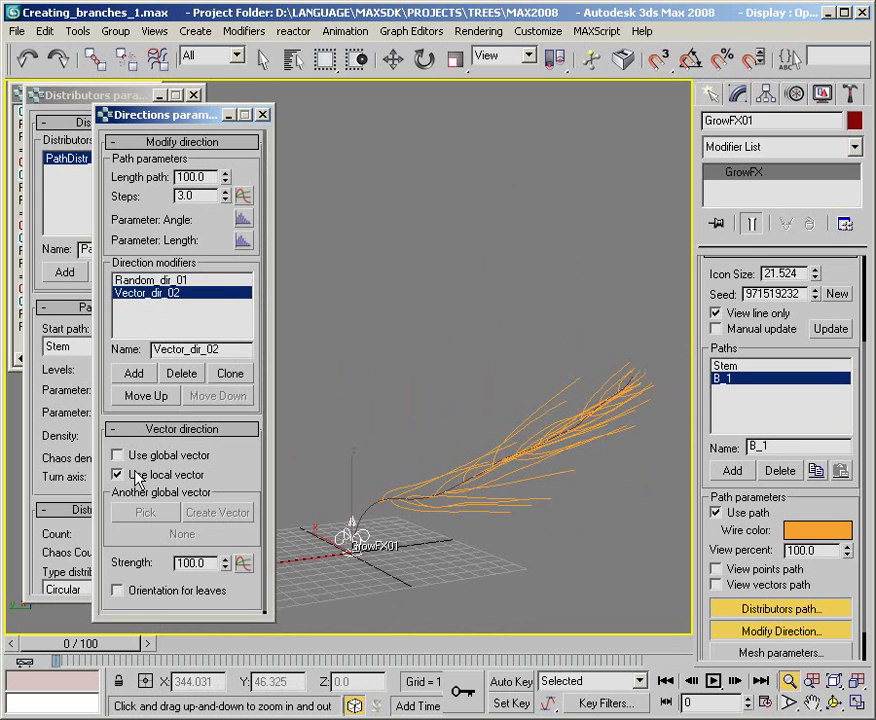
pyautogui.moveTo(391, 489); pyautogui.dragTo(493, 484)
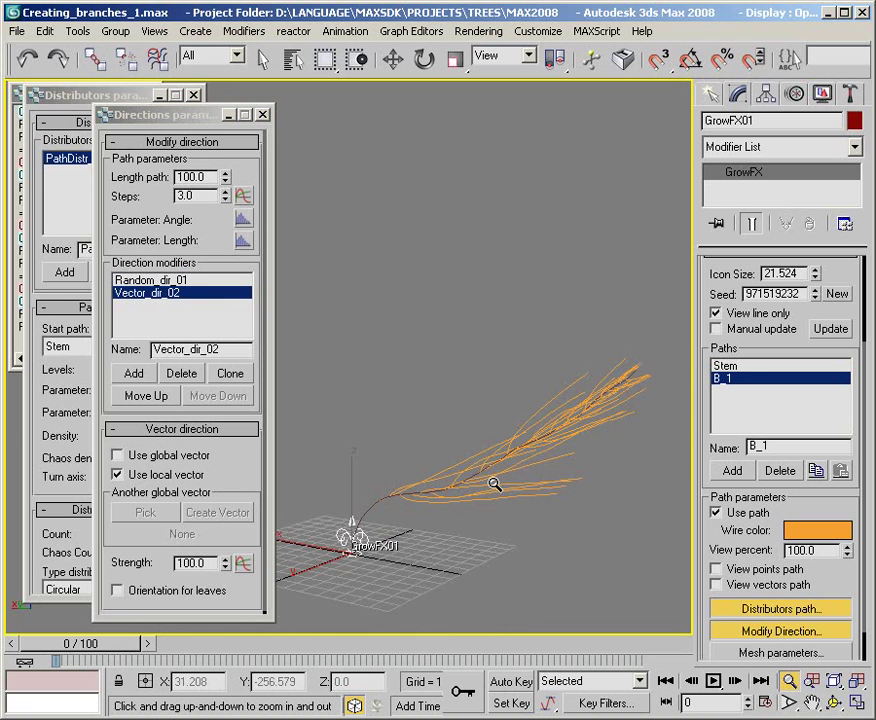
pyautogui.click(727, 366)
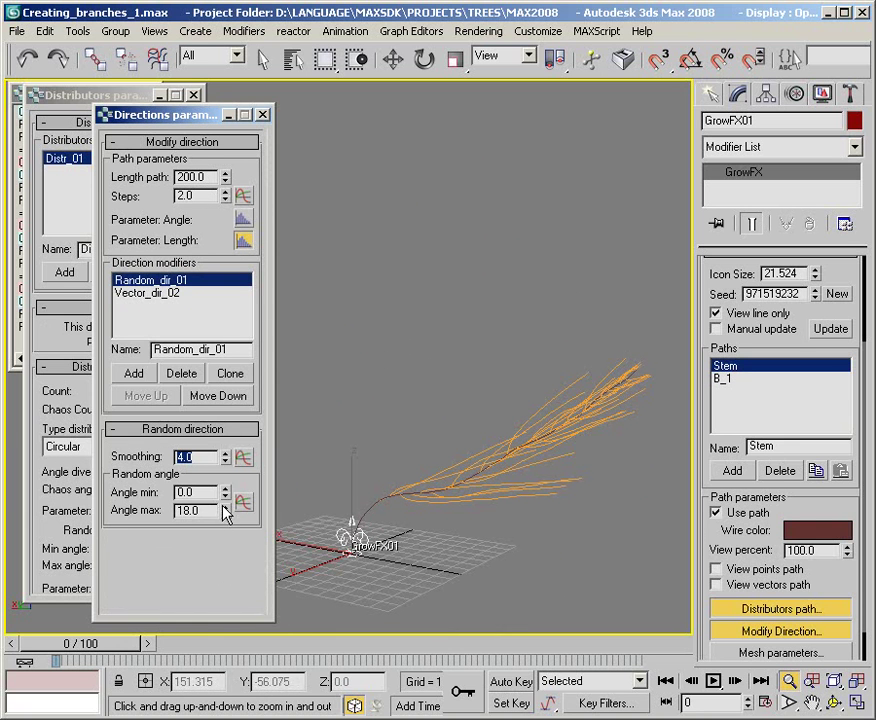
pyautogui.moveTo(225, 512)
pyautogui.mouseDown()
pyautogui.moveTo(223, 527)
pyautogui.moveTo(222, 509)
pyautogui.mouseUp()
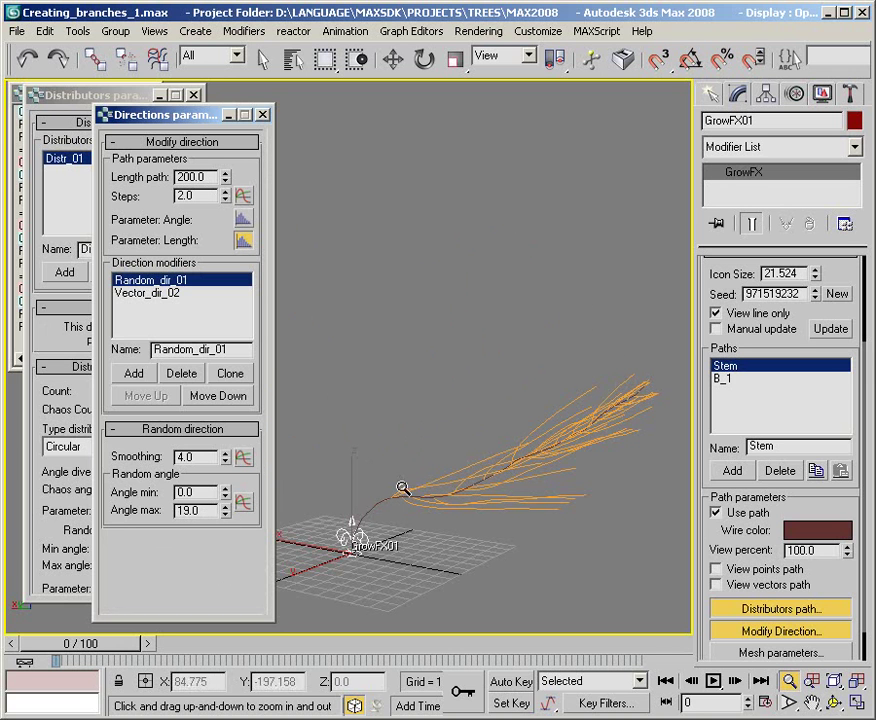
# Turn on Use global vector for B_1's Vector_dir_02 with strength 73.67
pyautogui.click(725, 379)
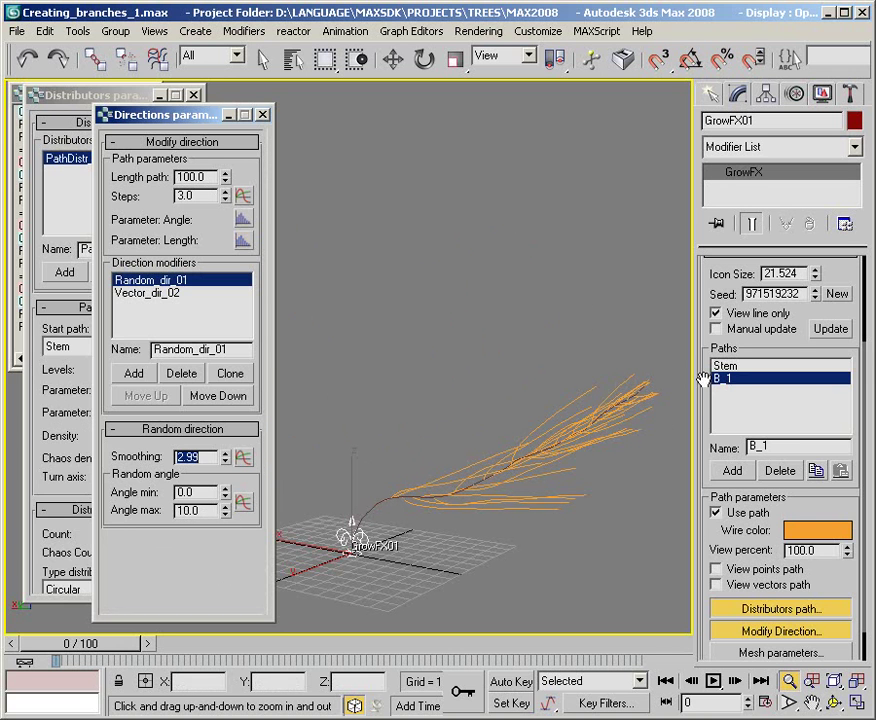
pyautogui.click(175, 293)
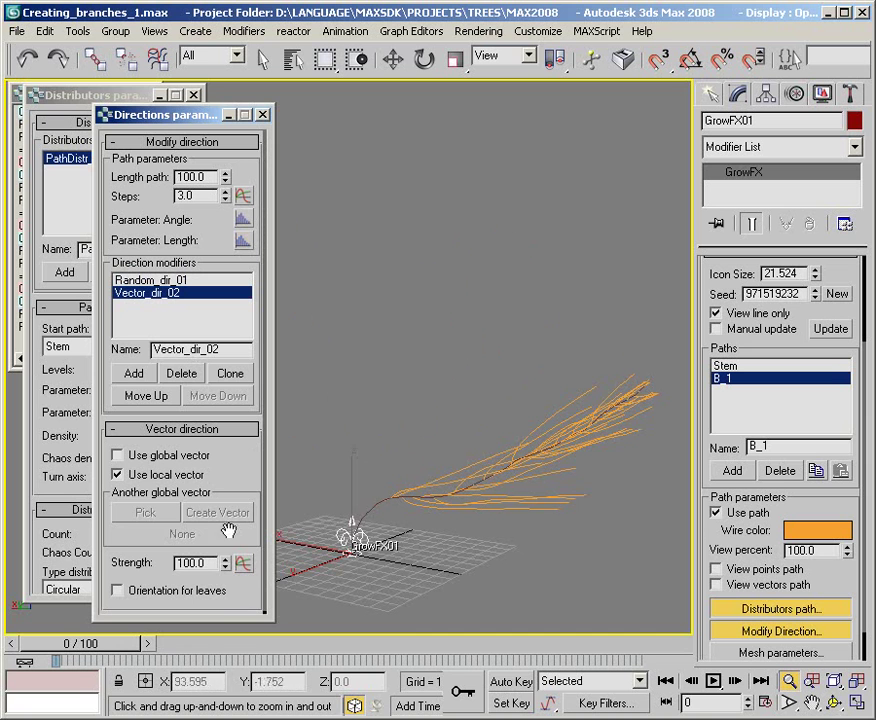
pyautogui.moveTo(243, 563)
pyautogui.mouseDown()
pyautogui.moveTo(248, 647)
pyautogui.moveTo(238, 600)
pyautogui.mouseUp()
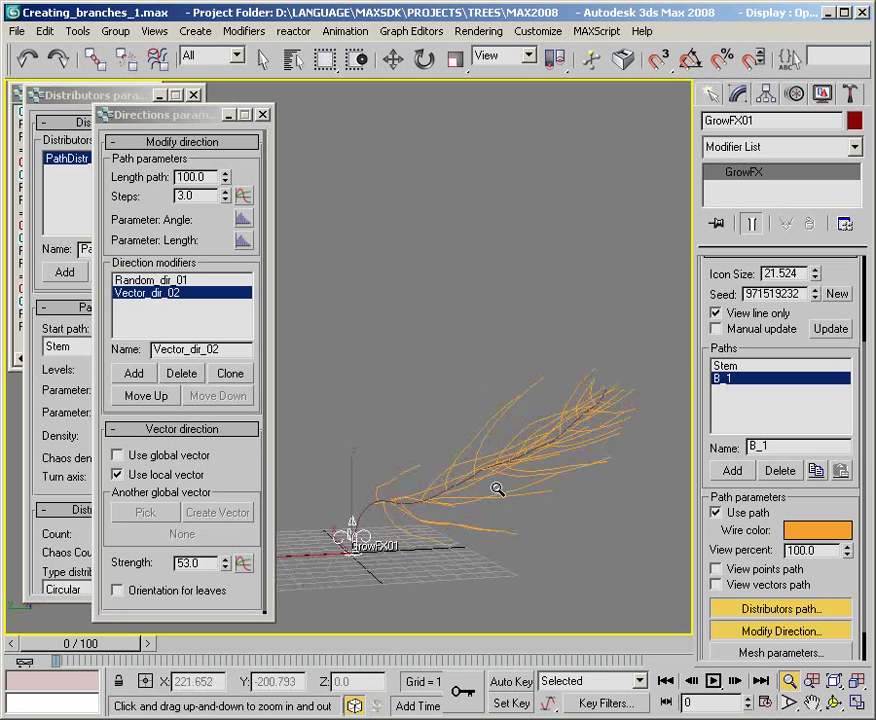
pyautogui.click(165, 457)
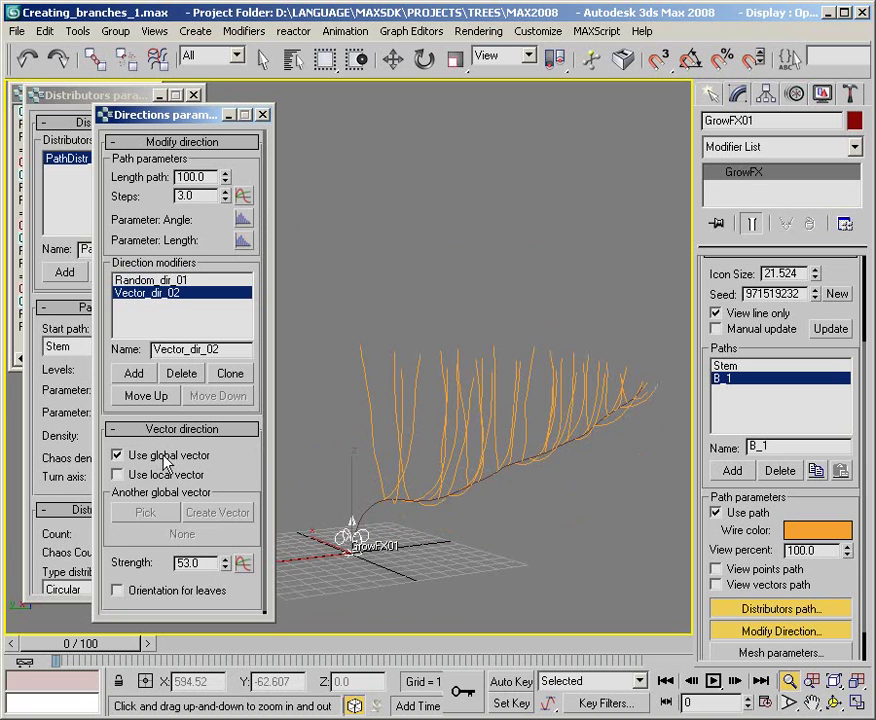
pyautogui.moveTo(225, 563)
pyautogui.mouseDown()
pyautogui.moveTo(225, 640)
pyautogui.moveTo(225, 563)
pyautogui.mouseUp()
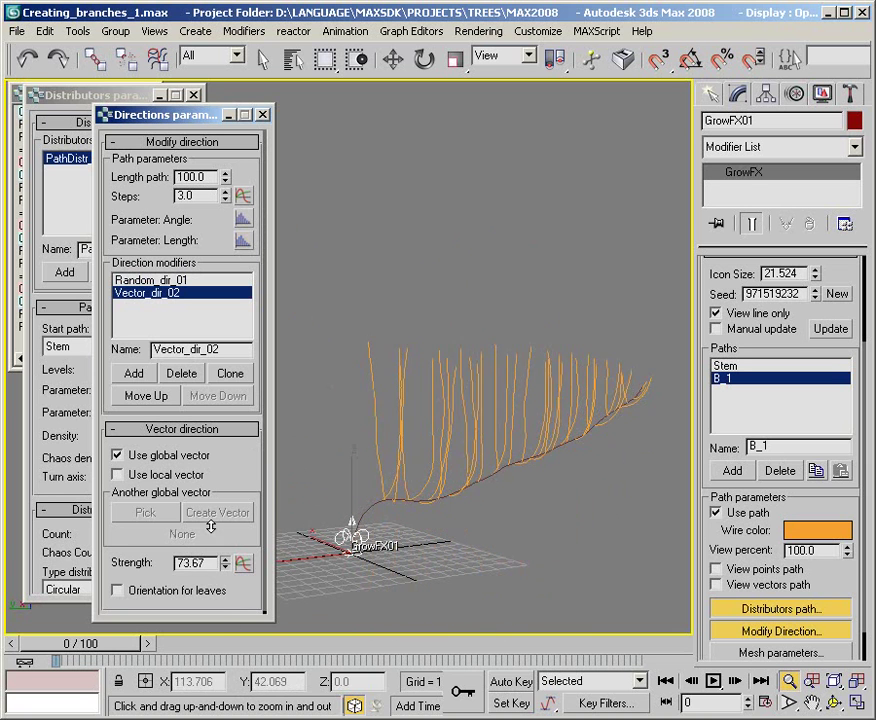
# Turn on Use global vector for the Stem's Vector_dir_02 as well
pyautogui.click(724, 366)
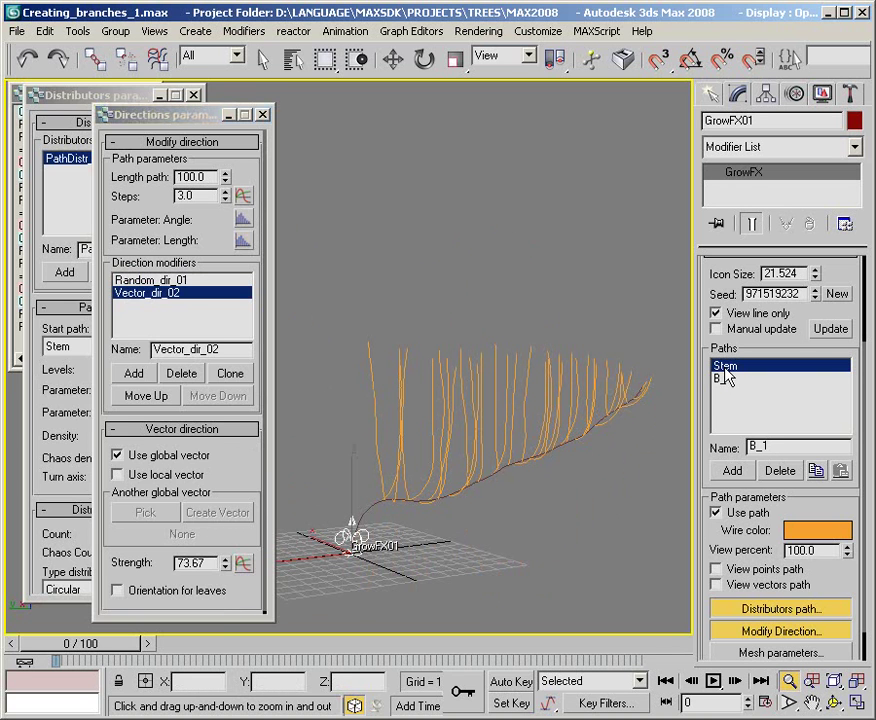
pyautogui.click(150, 293)
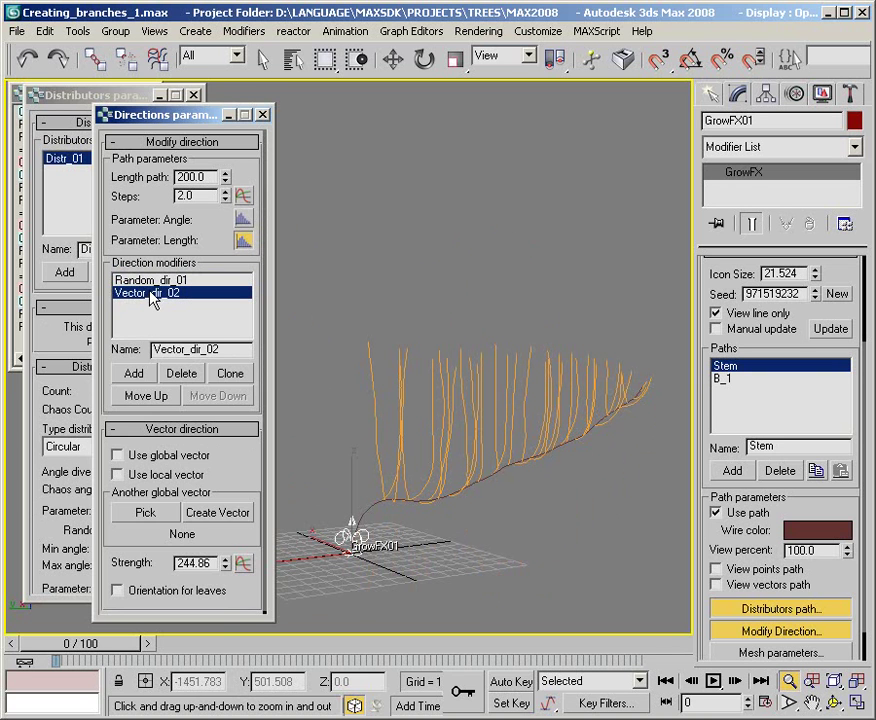
pyautogui.click(118, 455)
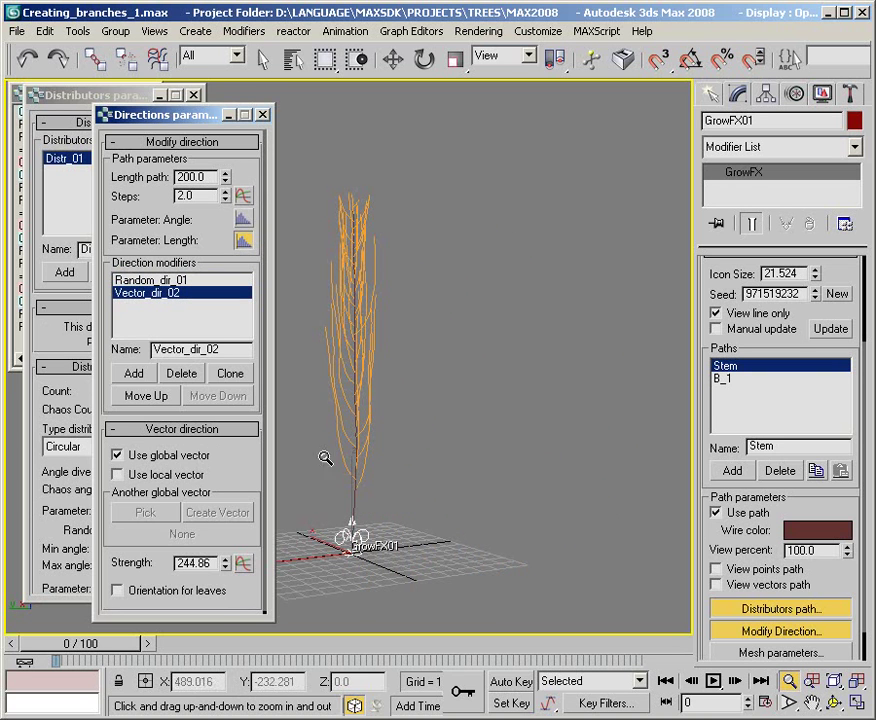
pyautogui.click(733, 380)
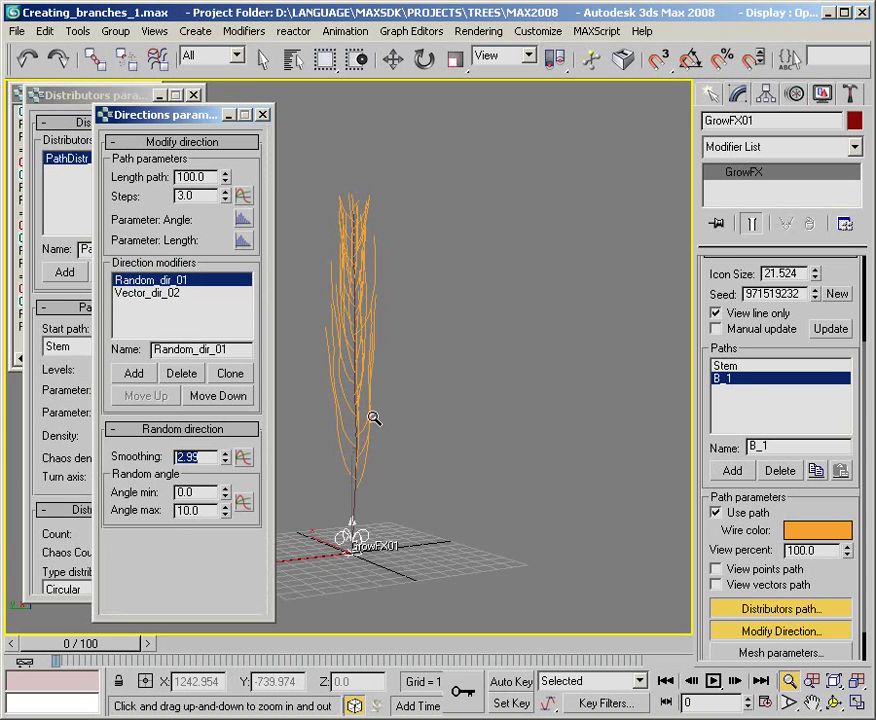
pyautogui.moveTo(374, 418); pyautogui.dragTo(526, 417, button='middle')
pyautogui.moveTo(489, 407); pyautogui.dragTo(487, 375)
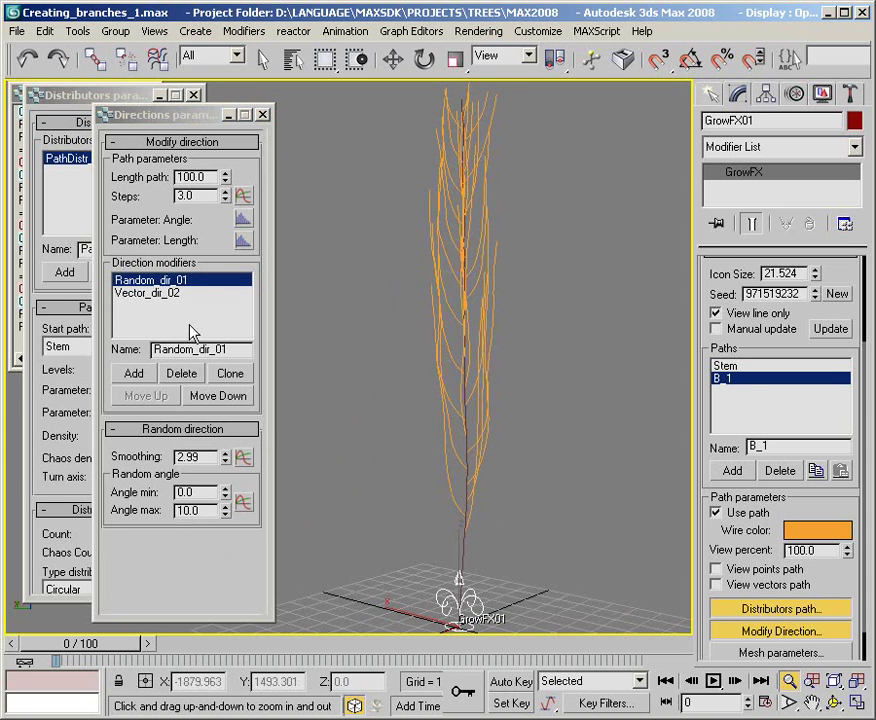
pyautogui.click(142, 293)
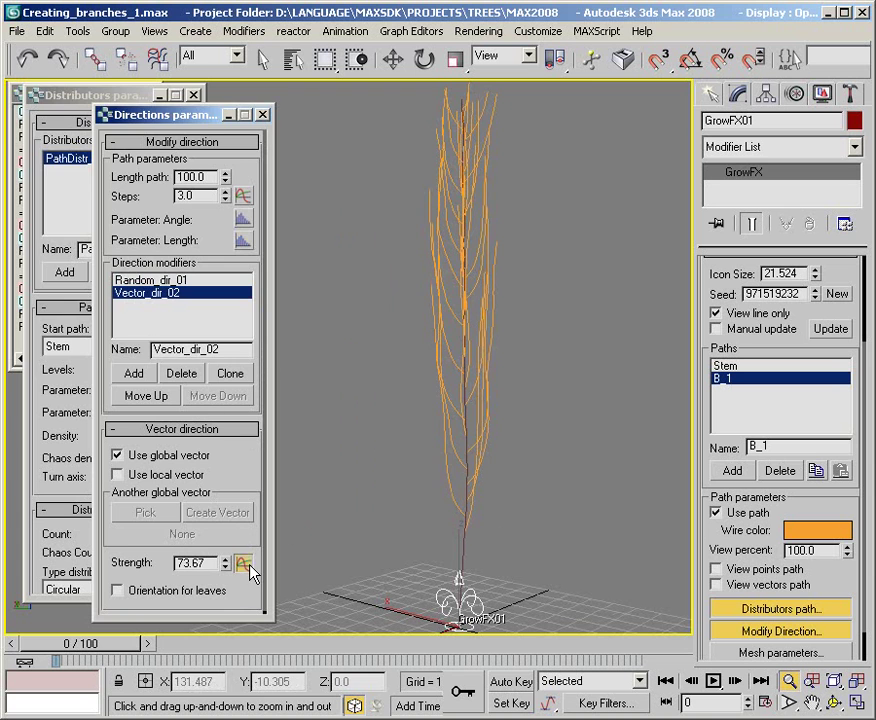
# Set B_1's vector strength curve to run from -15 at the first point to 60 at the last
pyautogui.click(243, 563)
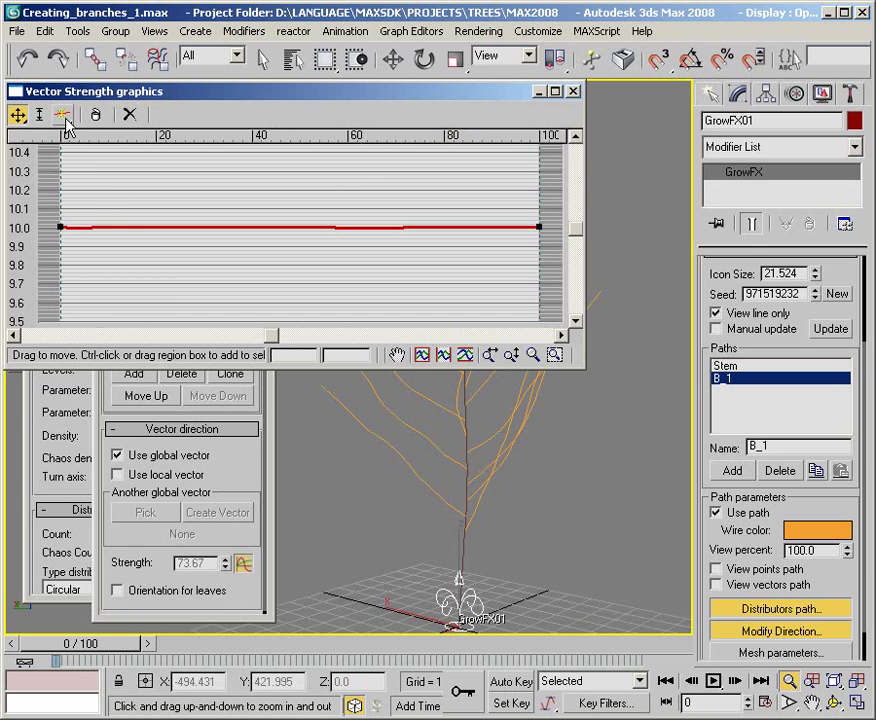
pyautogui.moveTo(30, 172); pyautogui.dragTo(145, 295)
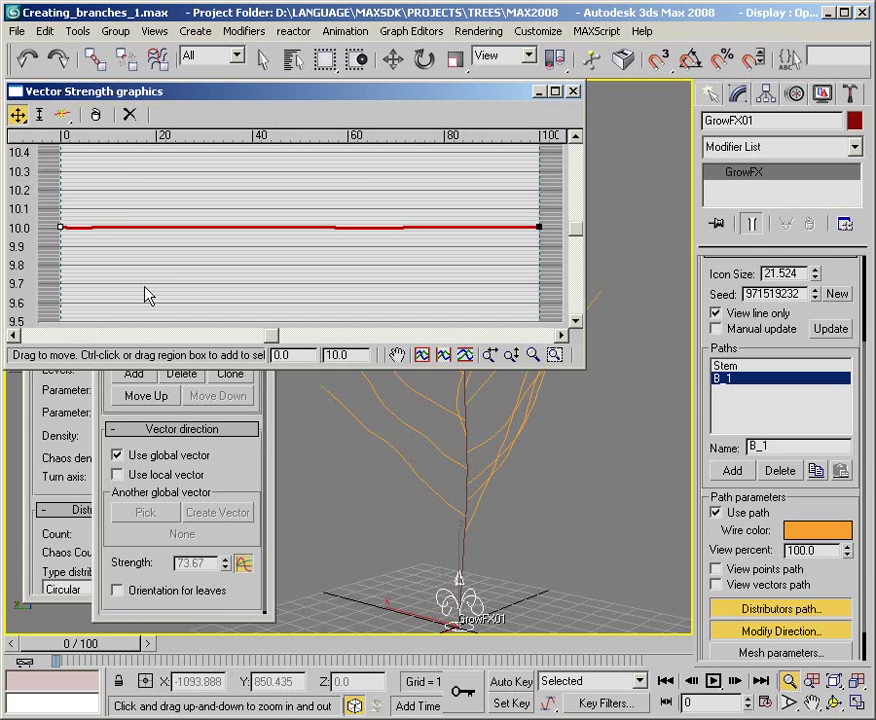
pyautogui.click(343, 354)
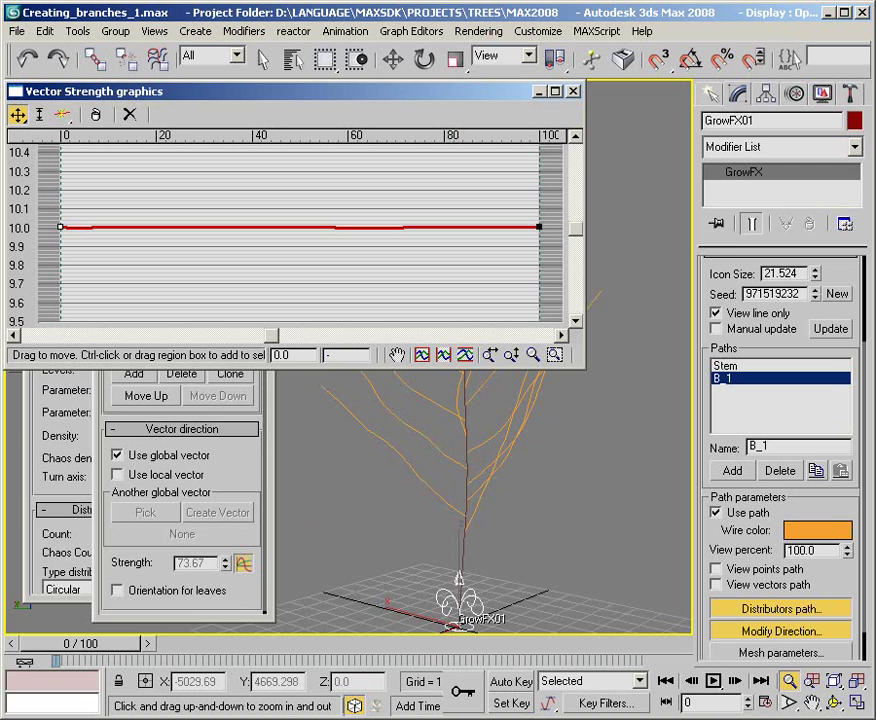
pyautogui.write('-15')
pyautogui.press('Return')
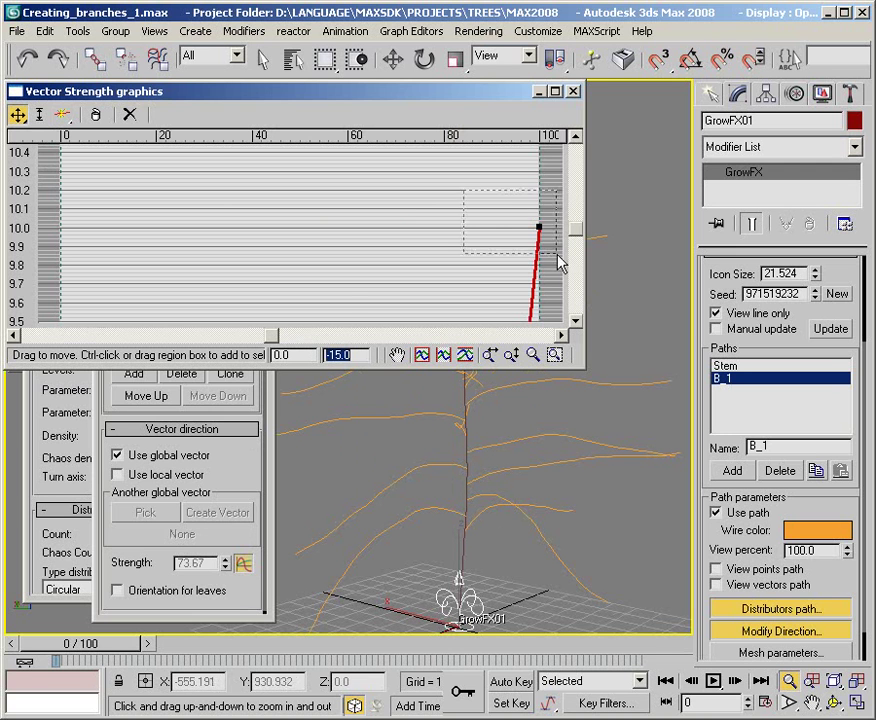
pyautogui.moveTo(558, 263); pyautogui.dragTo(558, 260)
pyautogui.write('60')
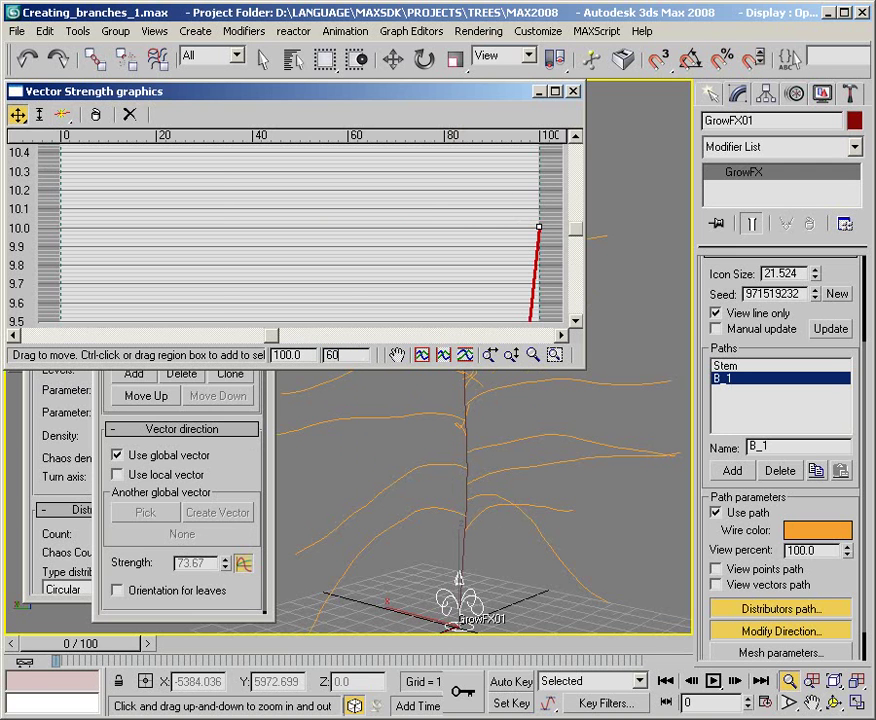
pyautogui.press('Return')
pyautogui.click(421, 354)
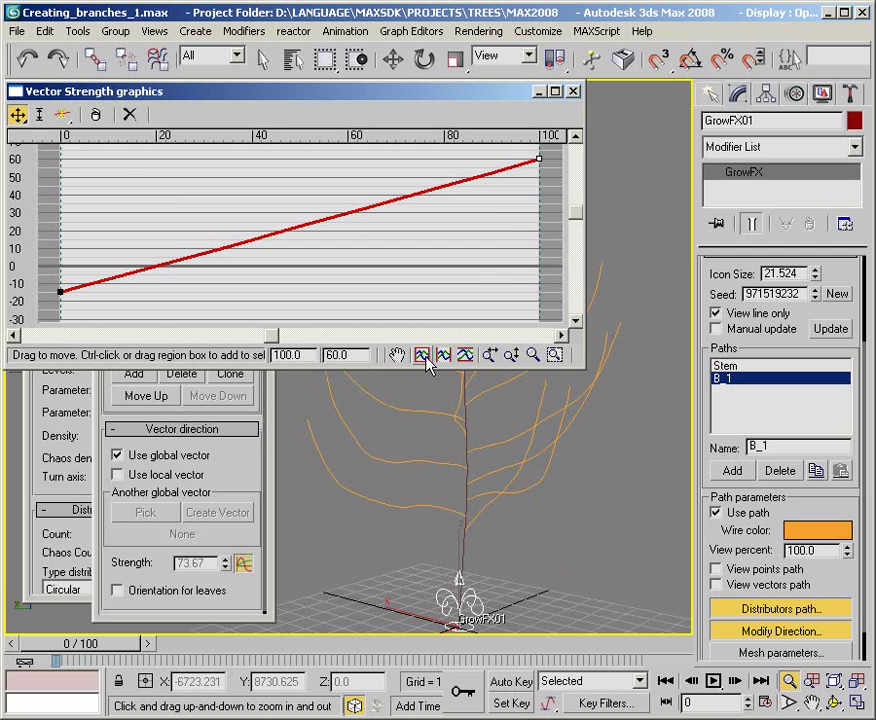
pyautogui.click(573, 91)
pyautogui.moveTo(547, 348); pyautogui.dragTo(396, 440)
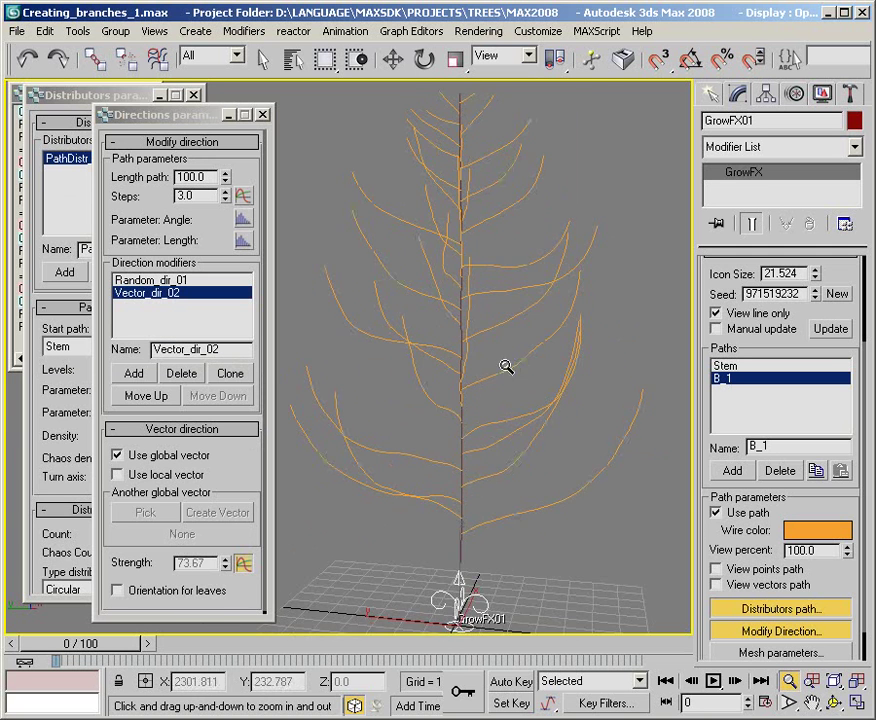
pyautogui.moveTo(506, 367); pyautogui.dragTo(508, 427)
pyautogui.moveTo(436, 424)
pyautogui.keyDown('alt'); pyautogui.mouseDown(button='middle')
pyautogui.moveTo(606, 424)
pyautogui.moveTo(492, 425)
pyautogui.moveTo(528, 425)
pyautogui.mouseUp(button='middle'); pyautogui.keyUp('alt')
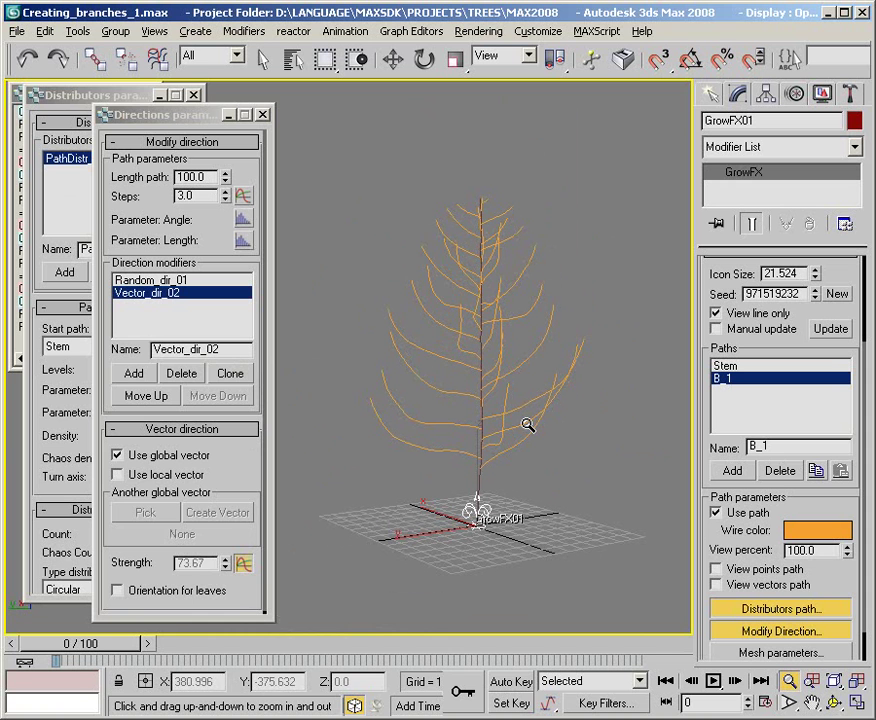
# Add a cylinder mesh to the B_1 branches and display the tree as solid geometry
pyautogui.click(262, 115)
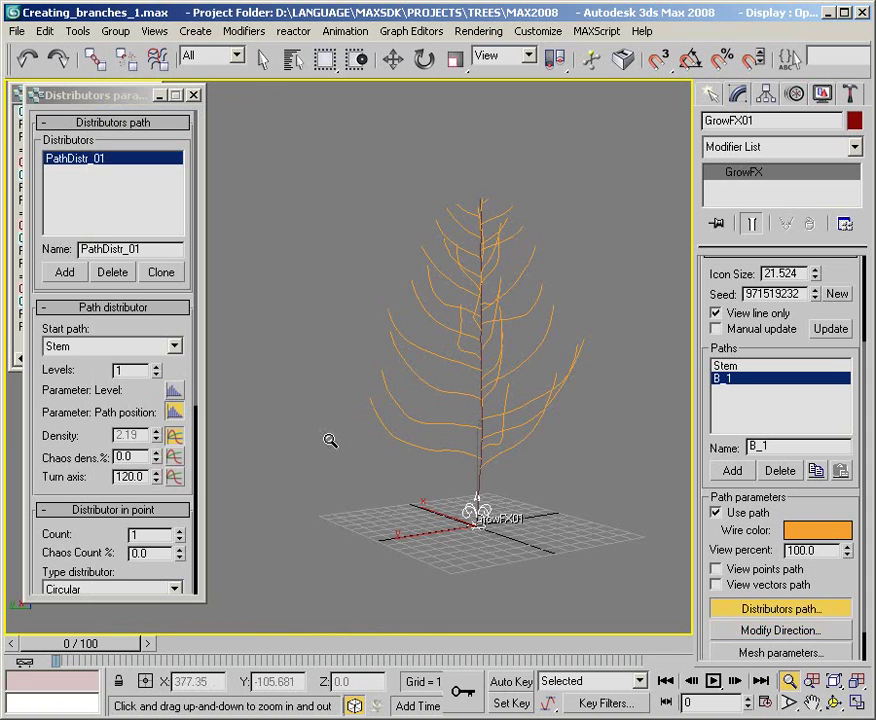
pyautogui.keyDown('alt'); pyautogui.moveTo(493, 528); pyautogui.dragTo(547, 532, button='middle'); pyautogui.keyUp('alt')
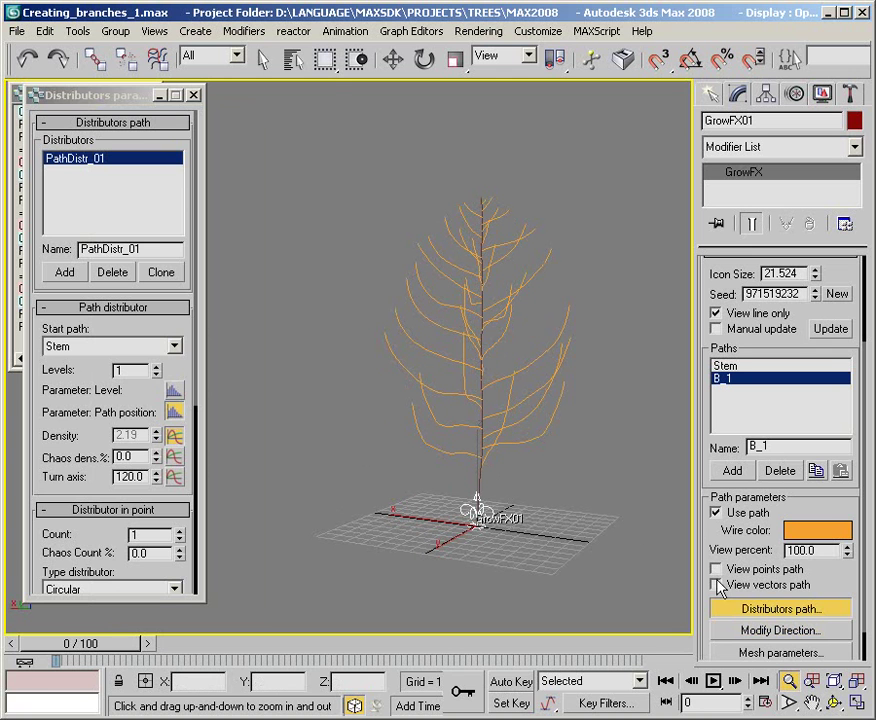
pyautogui.click(760, 651)
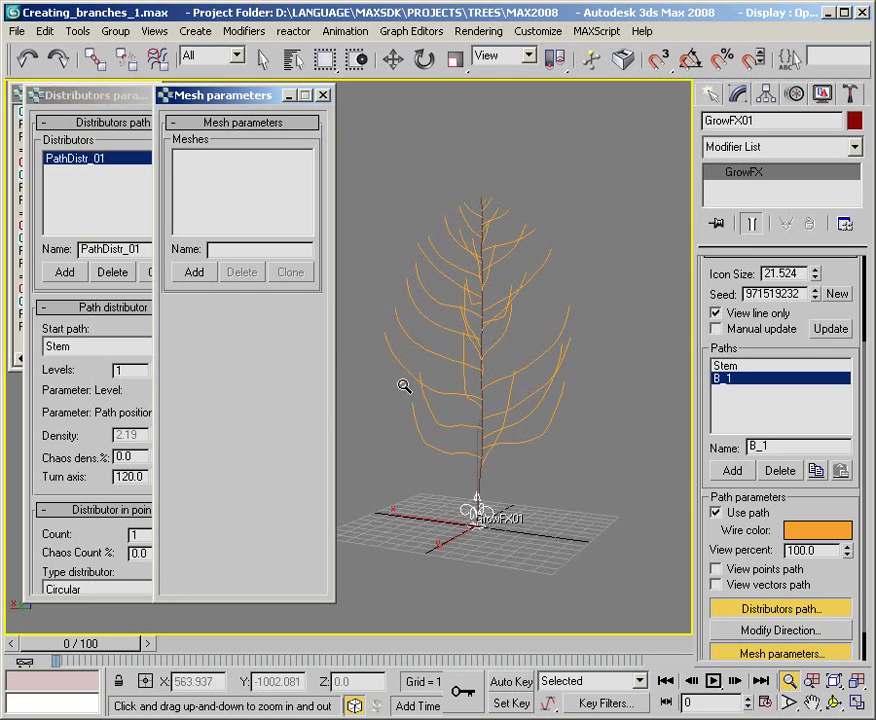
pyautogui.click(195, 273)
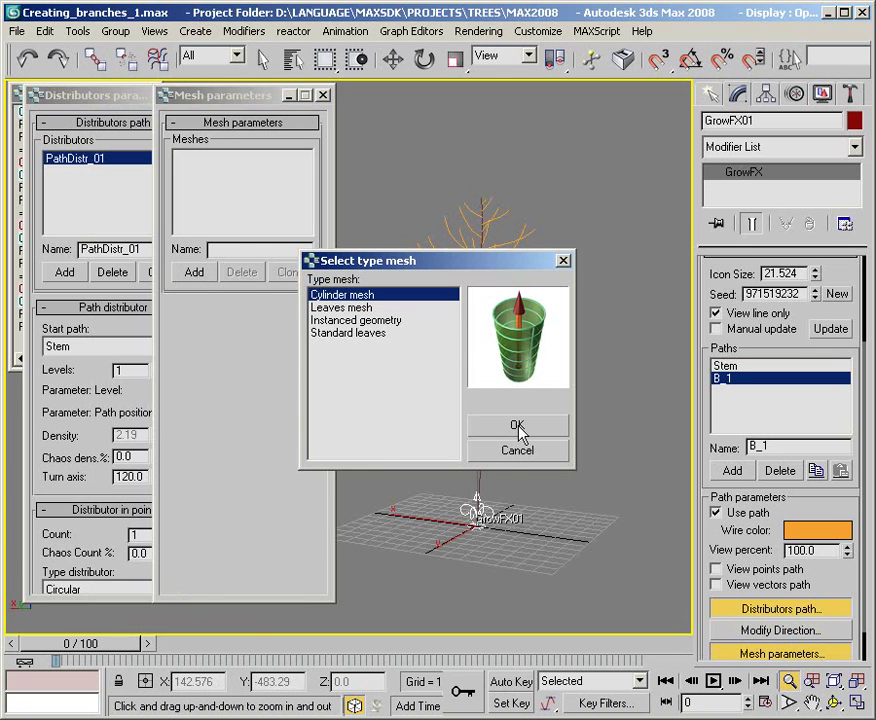
pyautogui.click(519, 430)
pyautogui.click(716, 314)
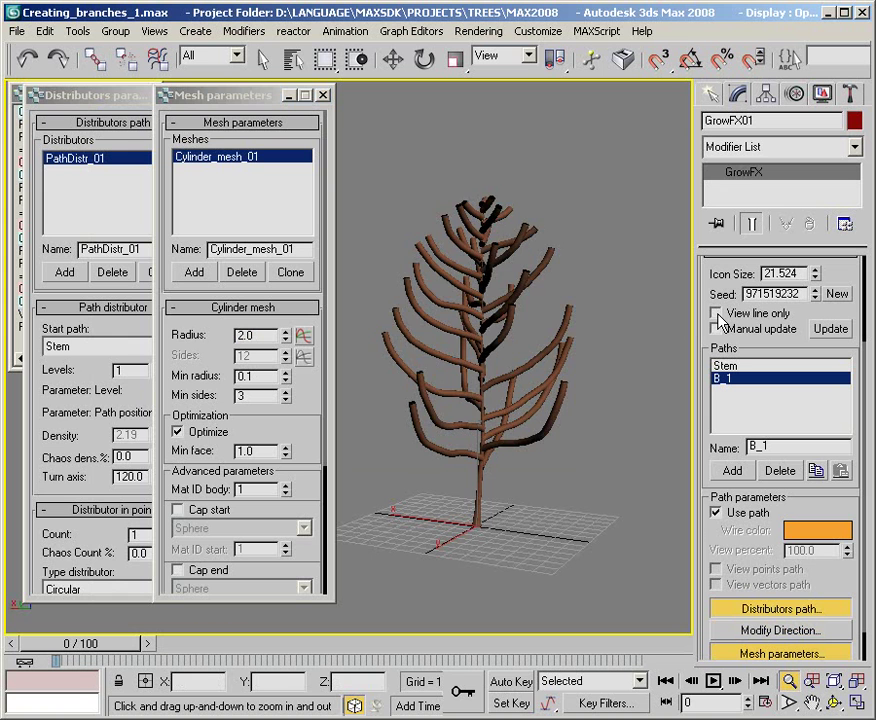
# Check the branch radius curve falling from 1 to 0, then zoom onto the upper branches
pyautogui.moveTo(521, 466); pyautogui.dragTo(473, 393)
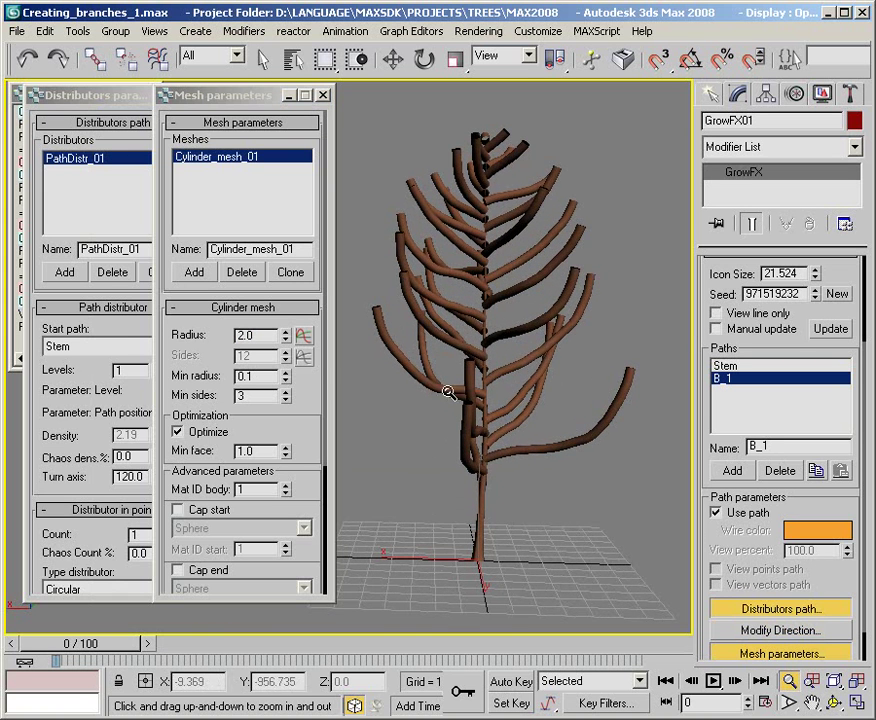
pyautogui.click(303, 336)
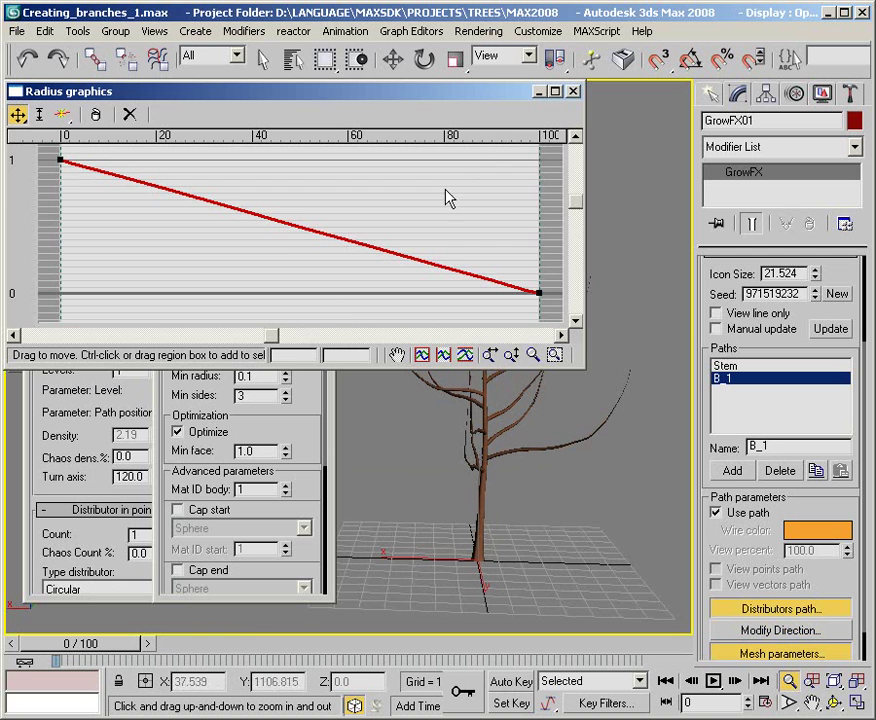
pyautogui.click(575, 92)
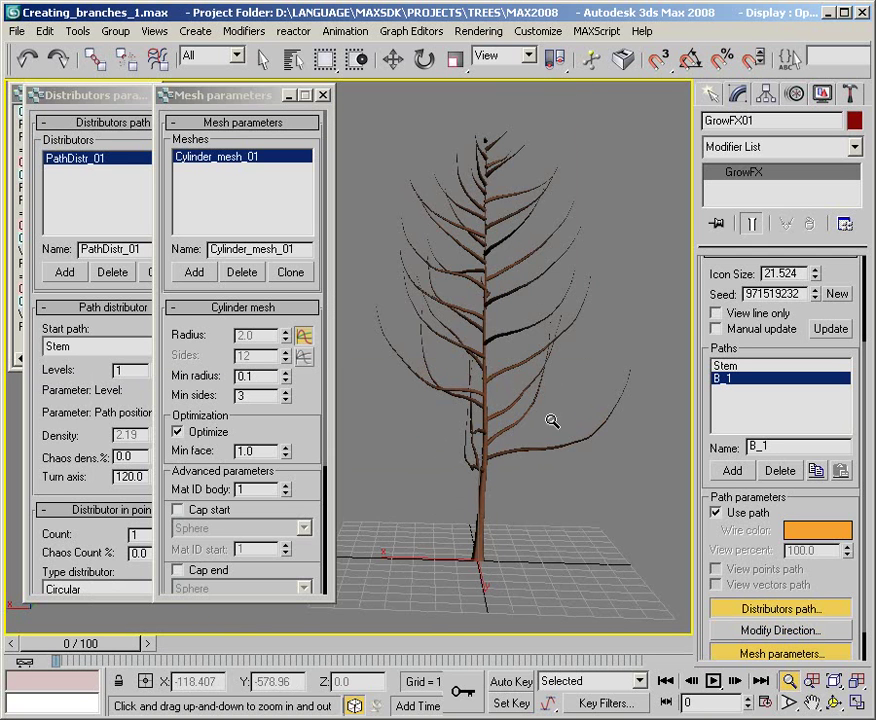
pyautogui.moveTo(551, 421)
pyautogui.mouseDown()
pyautogui.moveTo(534, 462)
pyautogui.moveTo(484, 451)
pyautogui.mouseUp()
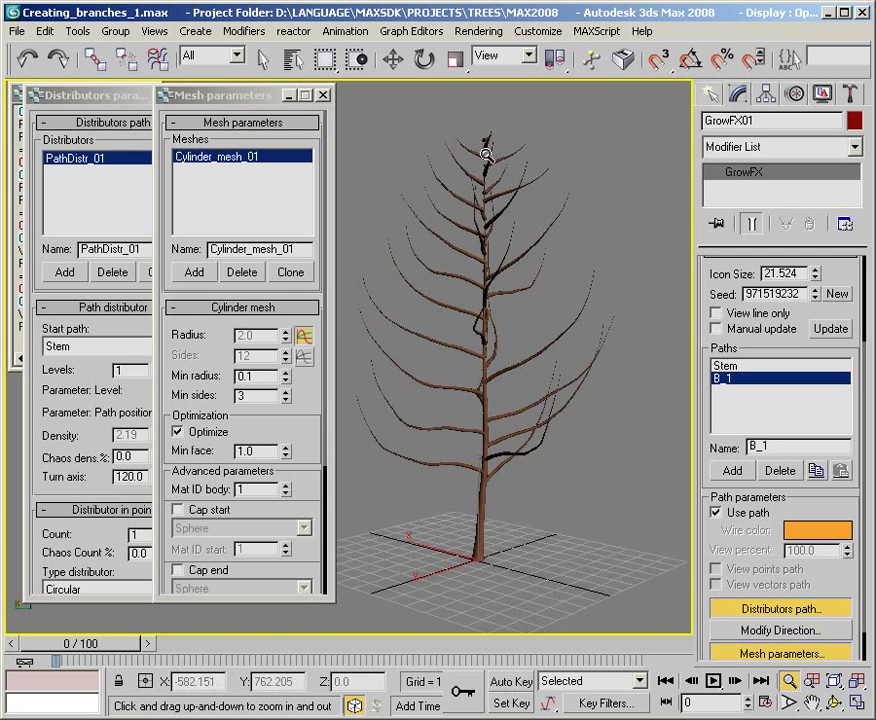
pyautogui.moveTo(486, 155); pyautogui.dragTo(486, 91)
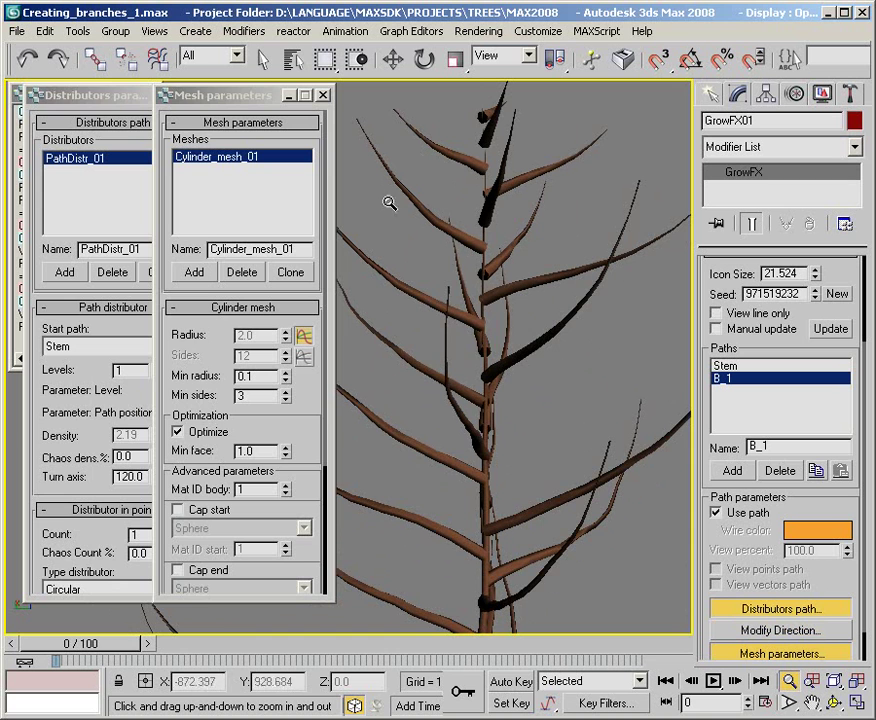
pyautogui.click(77, 383)
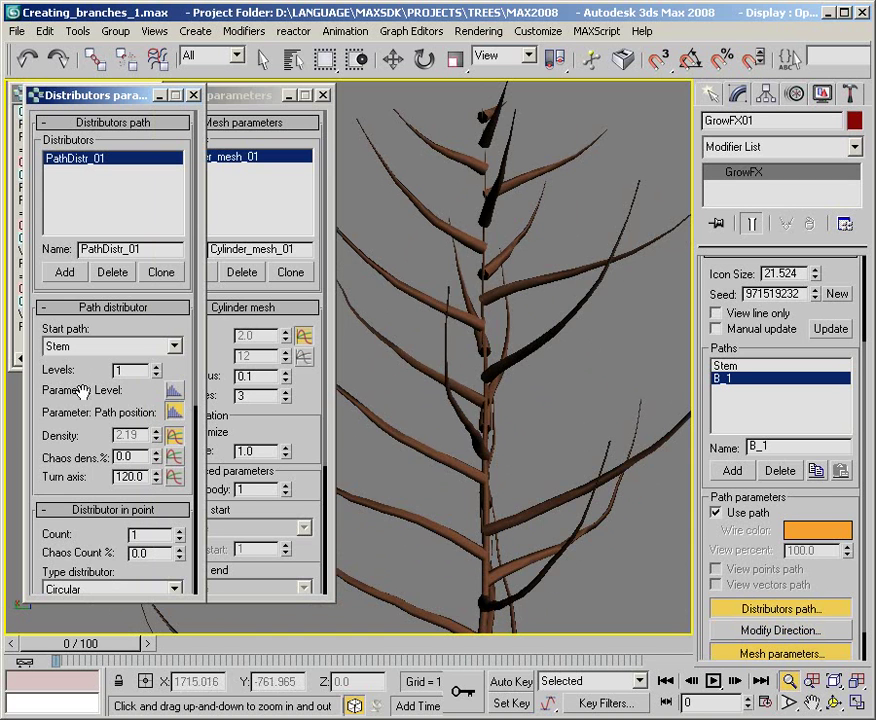
# Add a B_1 > Cylinder_mesh_01 > Radius affect whose factor curve falls from 1 to 0
pyautogui.click(174, 412)
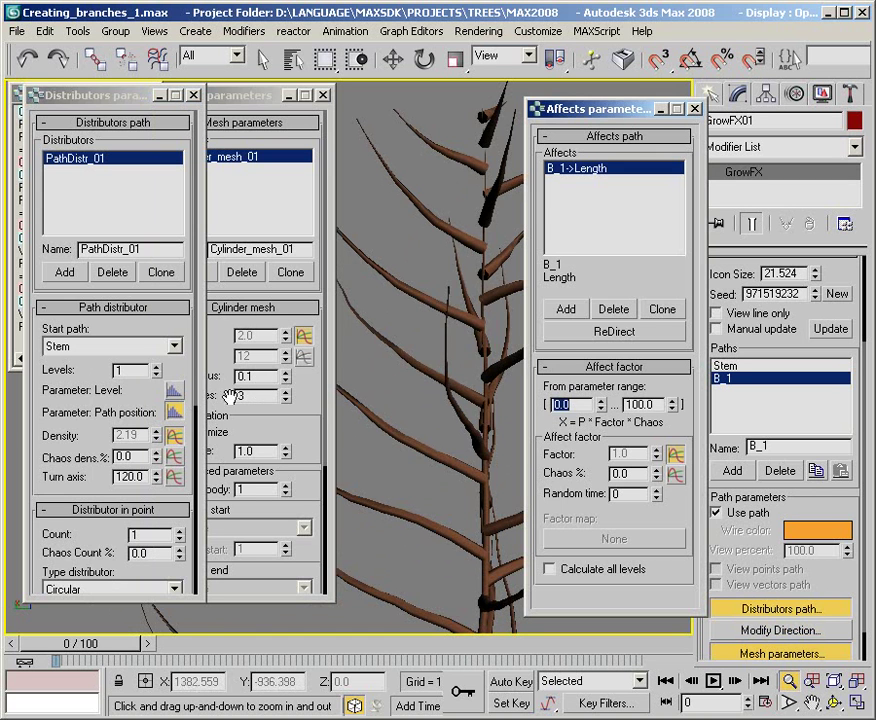
pyautogui.click(562, 312)
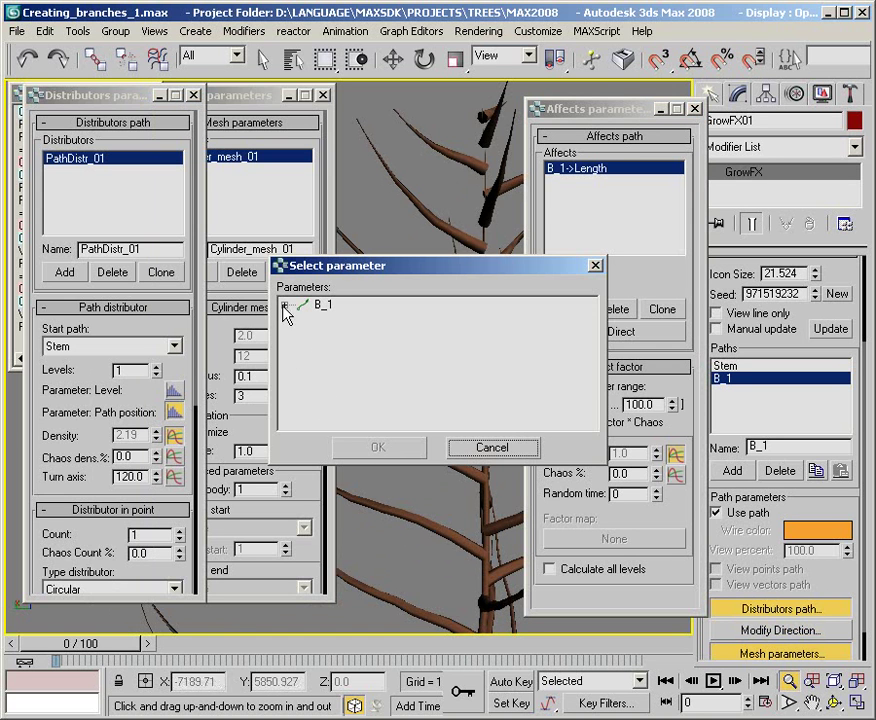
pyautogui.click(284, 305)
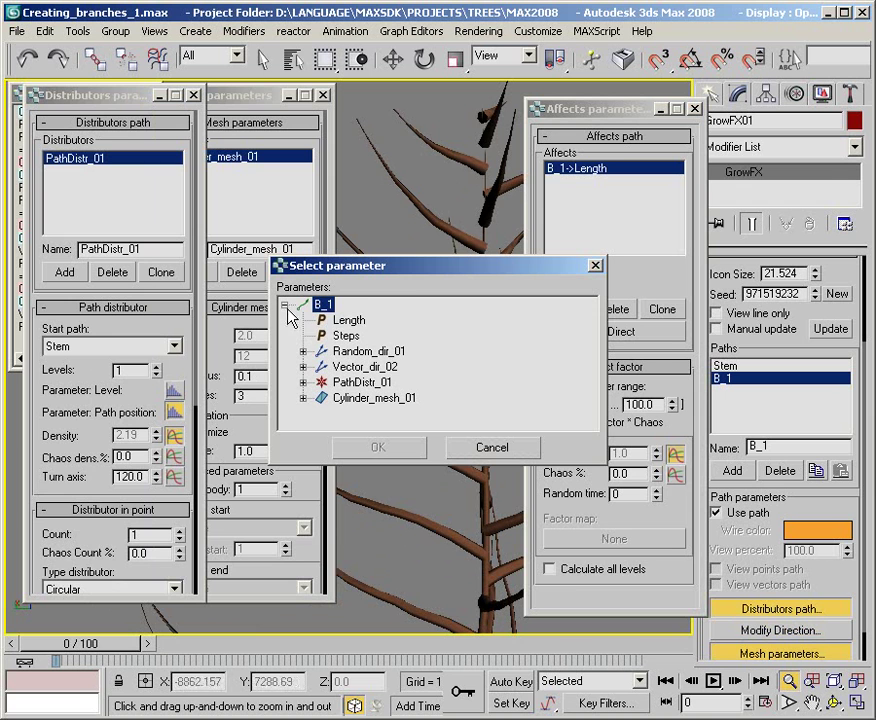
pyautogui.click(303, 398)
pyautogui.click(366, 338)
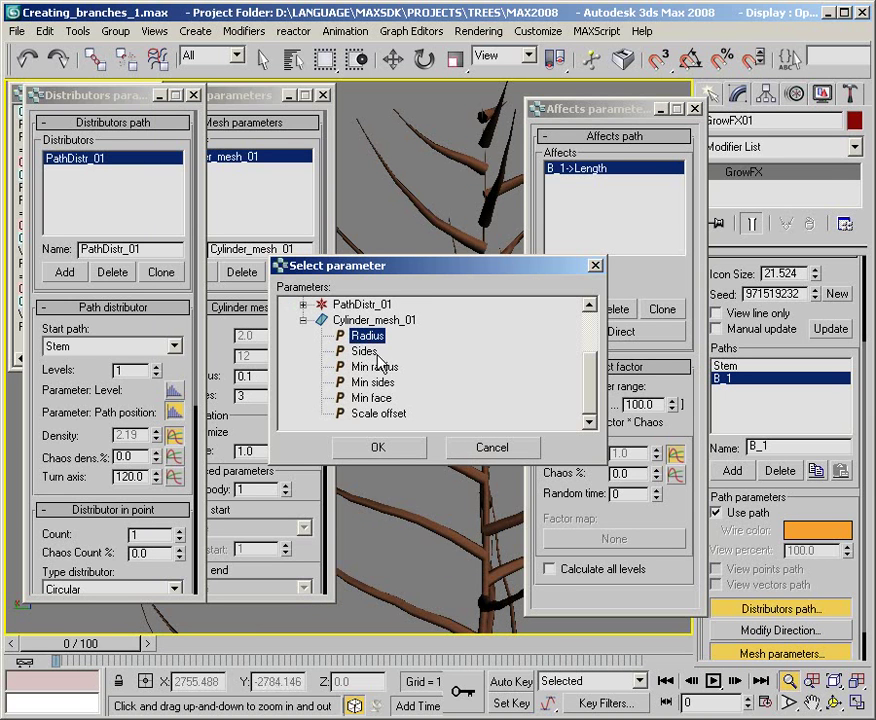
pyautogui.click(403, 453)
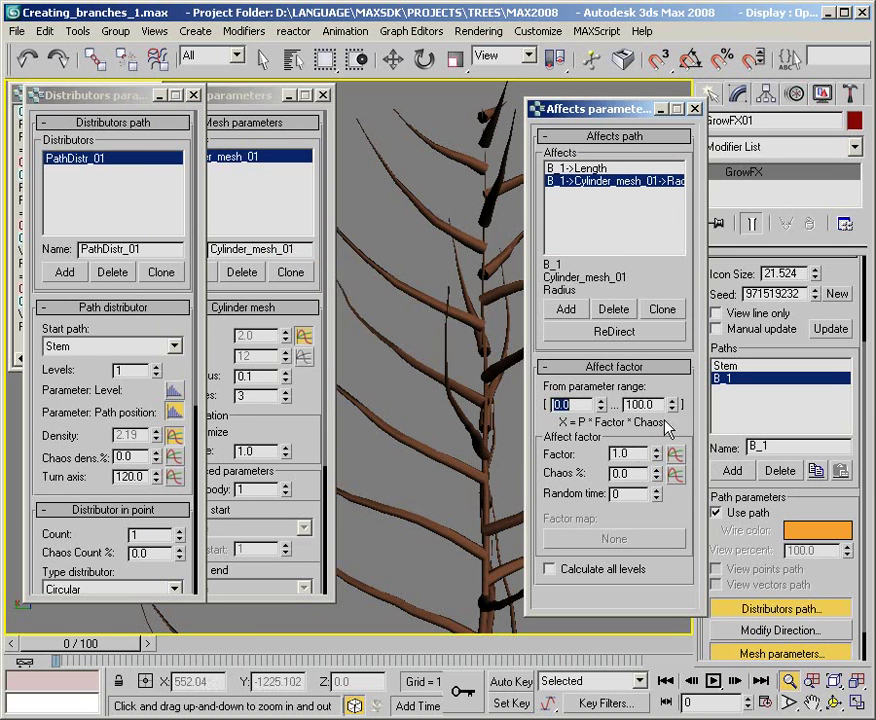
pyautogui.click(674, 454)
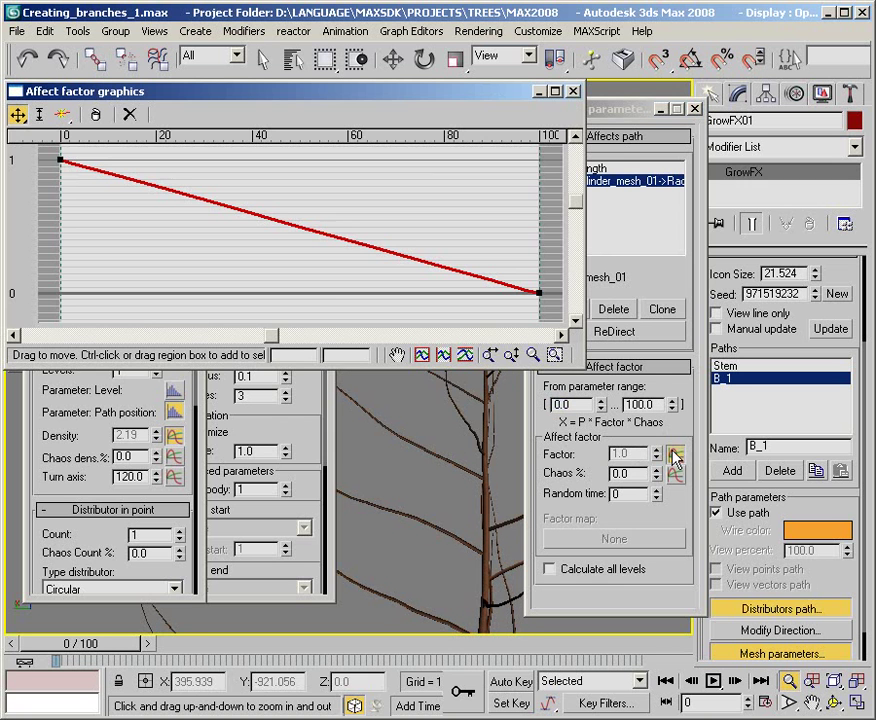
pyautogui.click(573, 91)
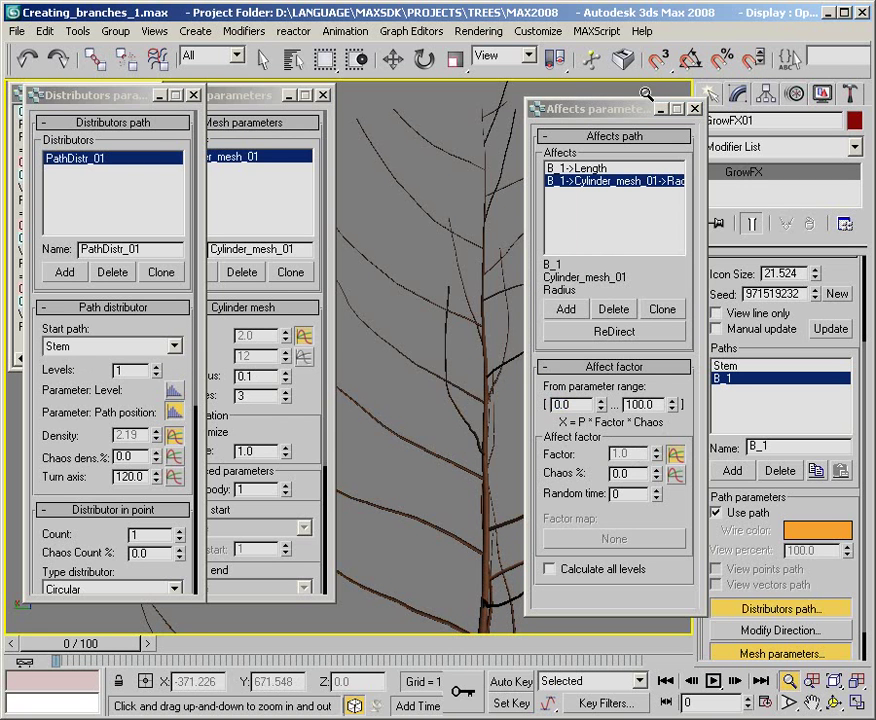
pyautogui.click(694, 110)
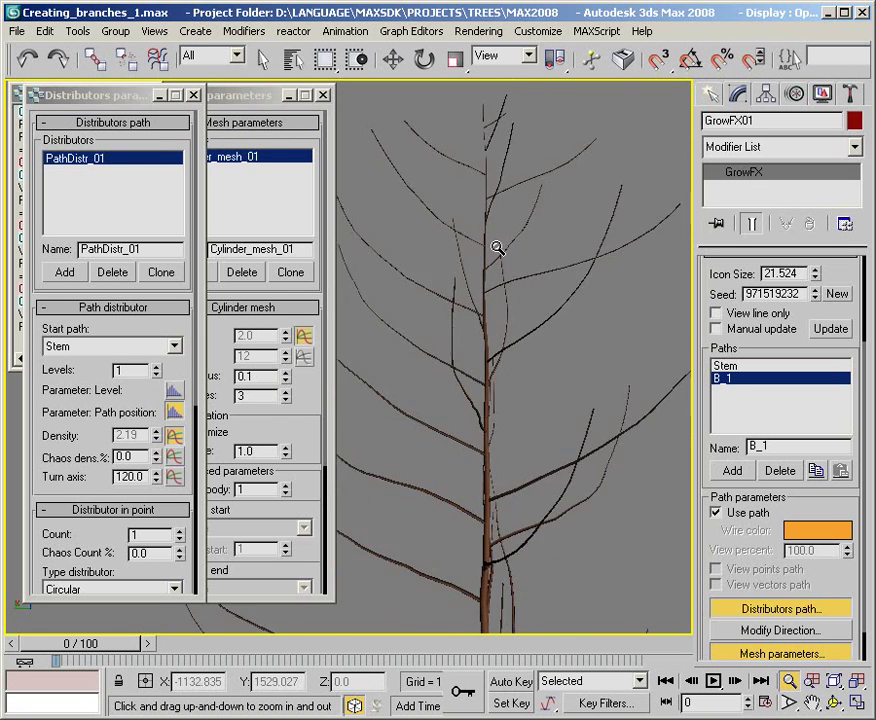
pyautogui.moveTo(553, 276)
pyautogui.mouseDown()
pyautogui.moveTo(503, 363)
pyautogui.moveTo(477, 434)
pyautogui.moveTo(475, 499)
pyautogui.moveTo(595, 500)
pyautogui.moveTo(499, 501)
pyautogui.mouseUp()
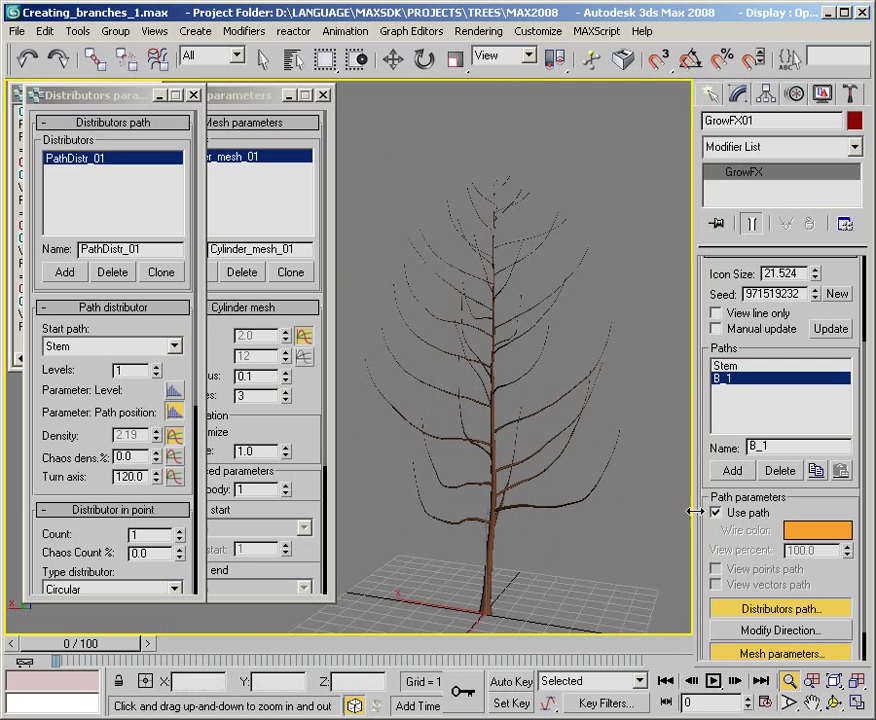
pyautogui.click(738, 652)
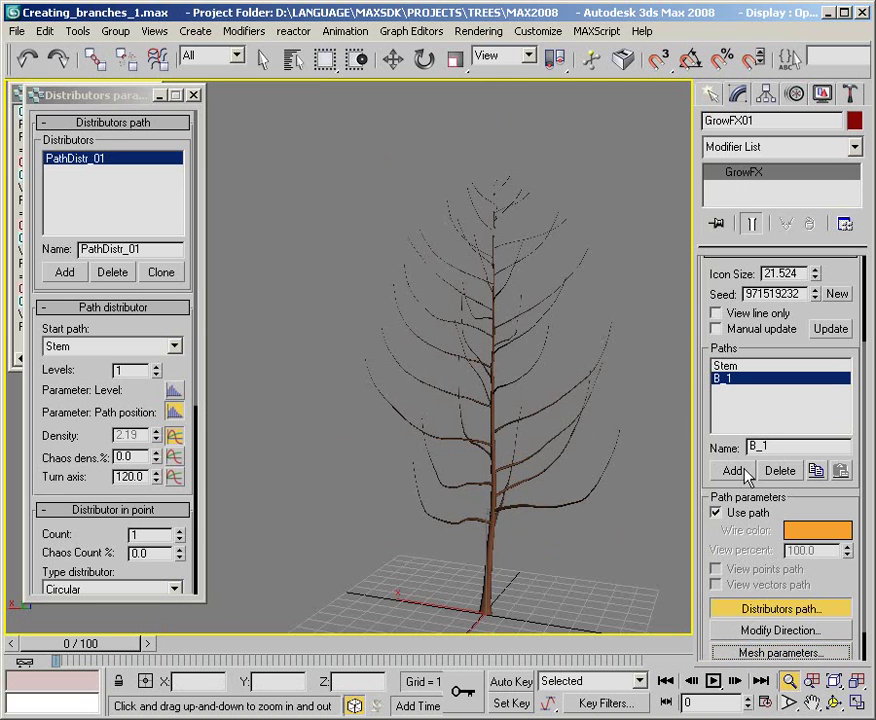
# Shorten the Stem path length from 200 to 96.0 in the Direction parameters
pyautogui.click(750, 630)
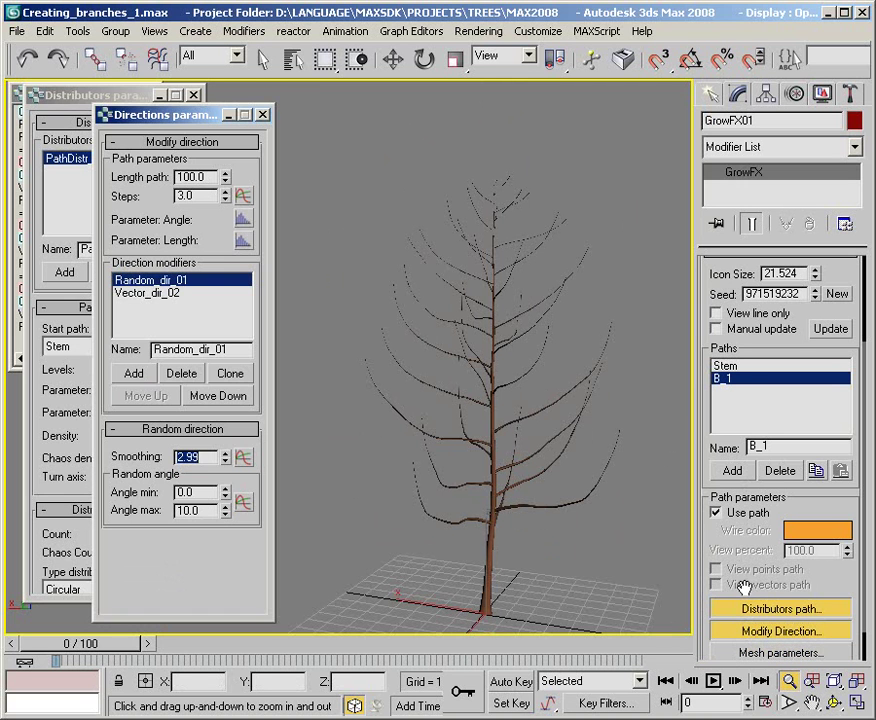
pyautogui.click(731, 366)
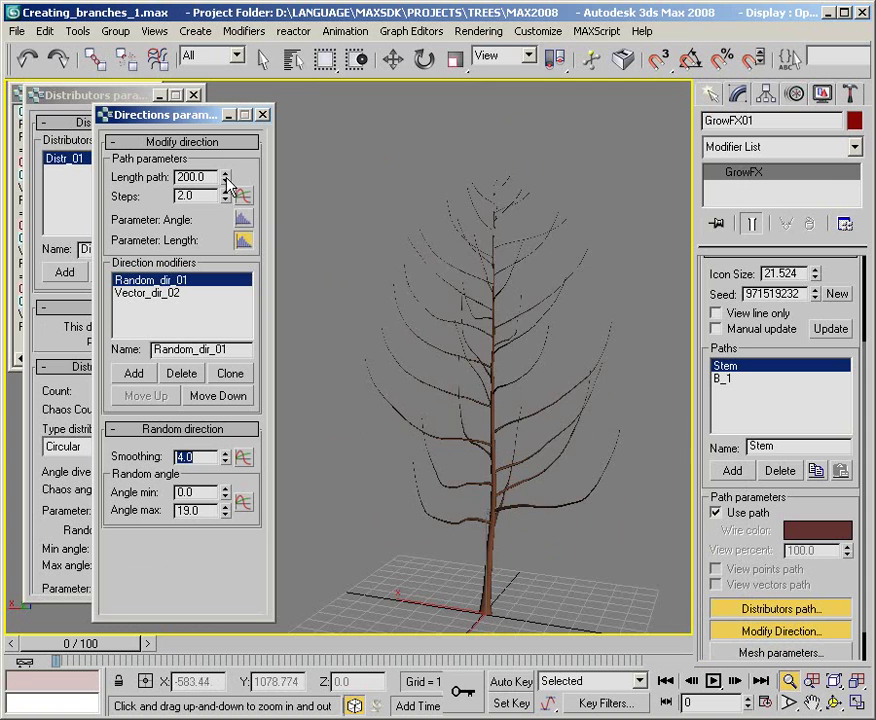
pyautogui.moveTo(227, 182)
pyautogui.mouseDown()
pyautogui.moveTo(228, 238)
pyautogui.moveTo(226, 228)
pyautogui.mouseUp()
pyautogui.moveTo(506, 524)
pyautogui.mouseDown(button='middle')
pyautogui.moveTo(502, 492)
pyautogui.moveTo(426, 470)
pyautogui.mouseUp(button='middle')
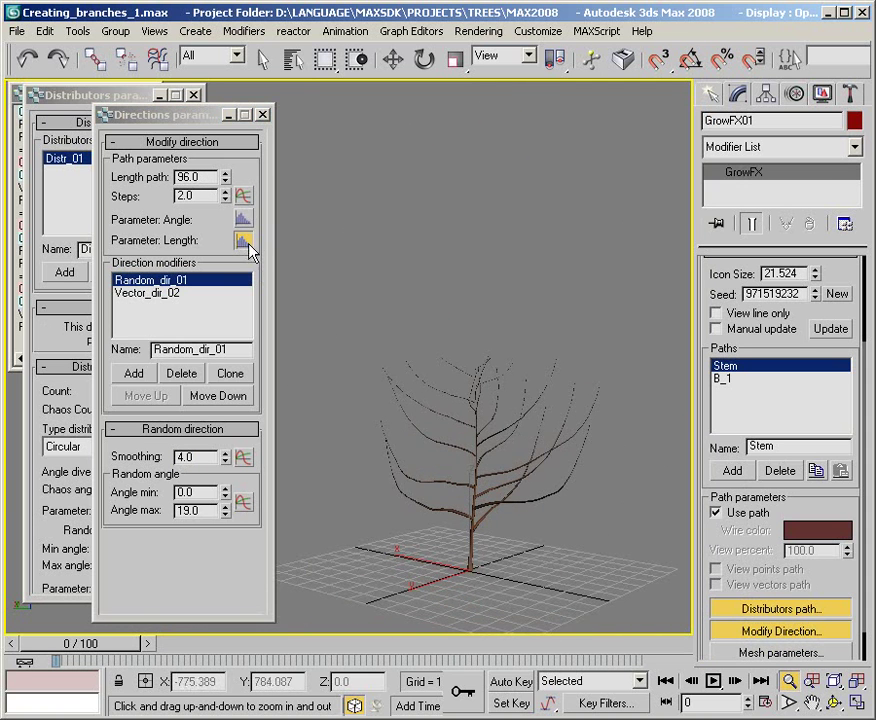
pyautogui.click(246, 246)
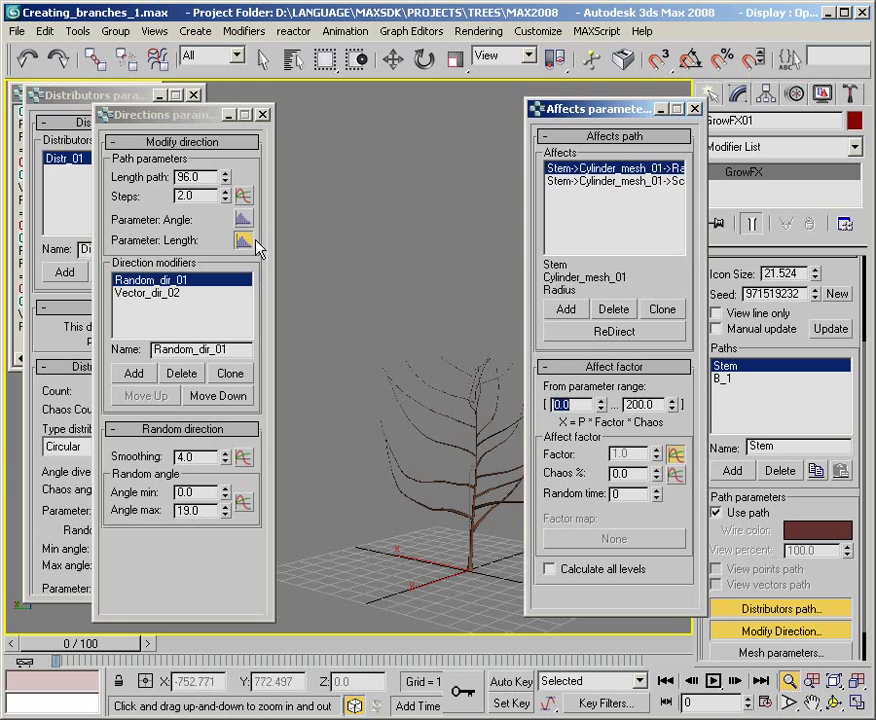
# Add a B_1 Length affect to the Stem and set its upper range limit to 200
pyautogui.click(566, 311)
pyautogui.click(285, 321)
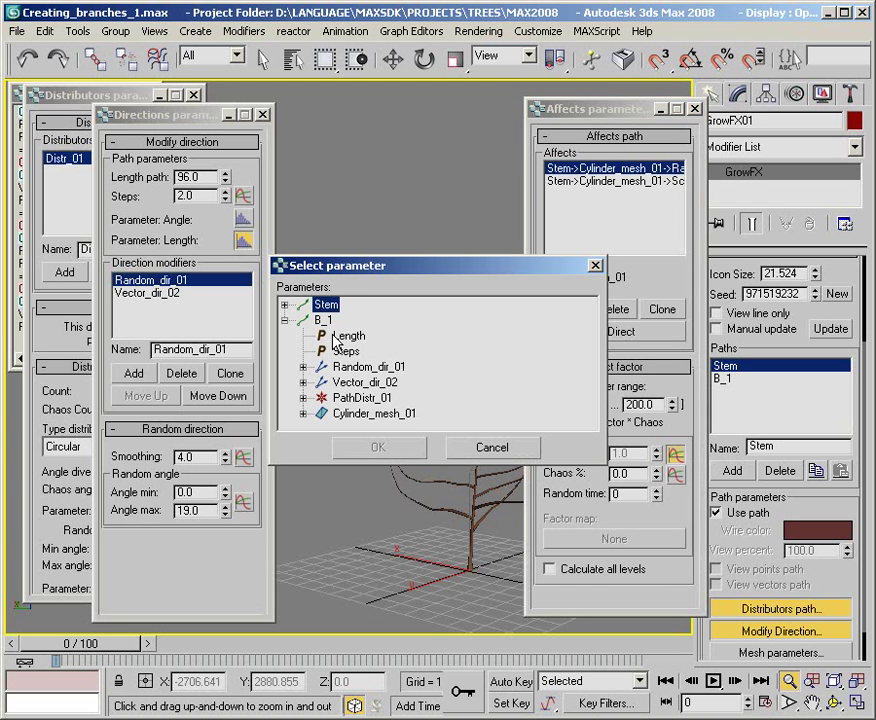
pyautogui.click(337, 340)
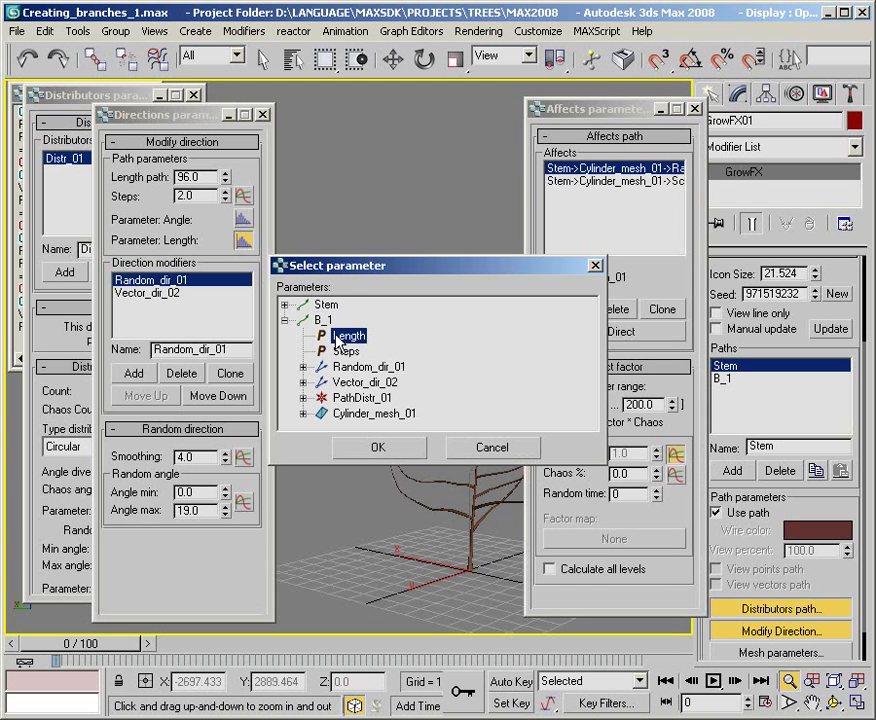
pyautogui.click(389, 449)
pyautogui.click(676, 454)
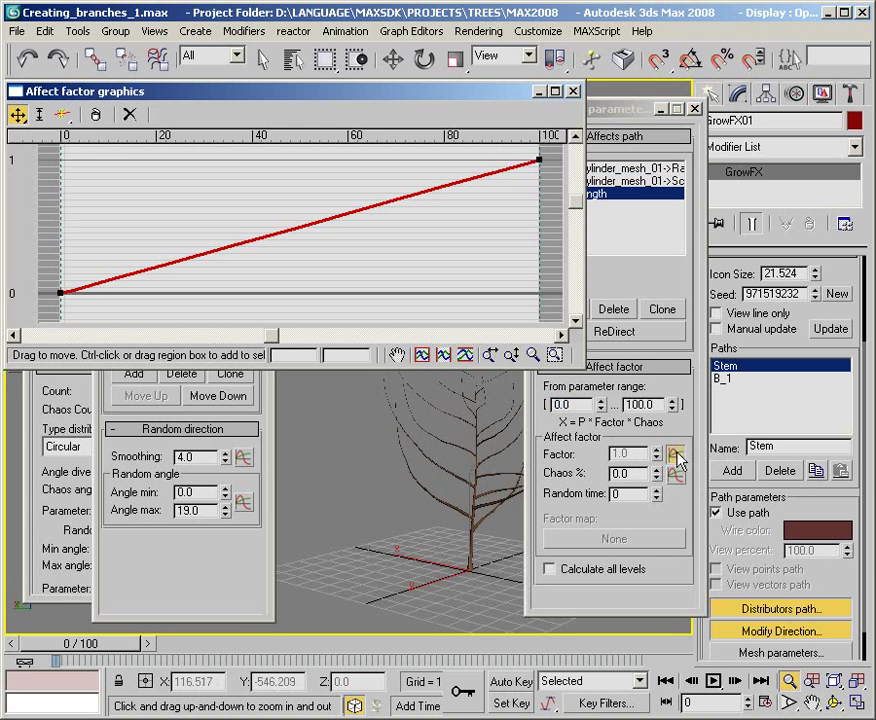
pyautogui.click(574, 92)
pyautogui.doubleClick(640, 404)
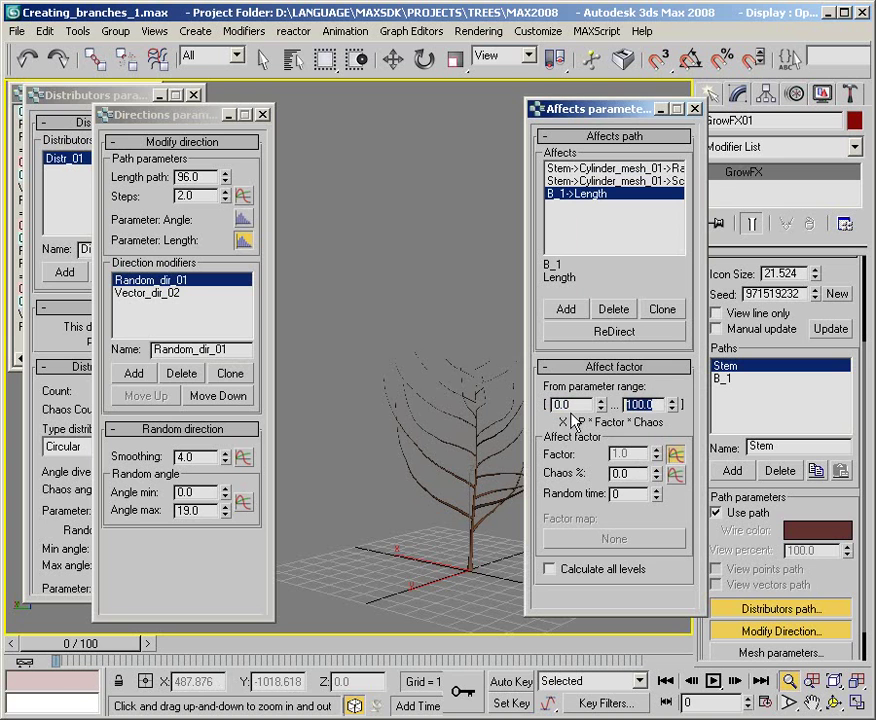
pyautogui.write('200')
pyautogui.press('Return')
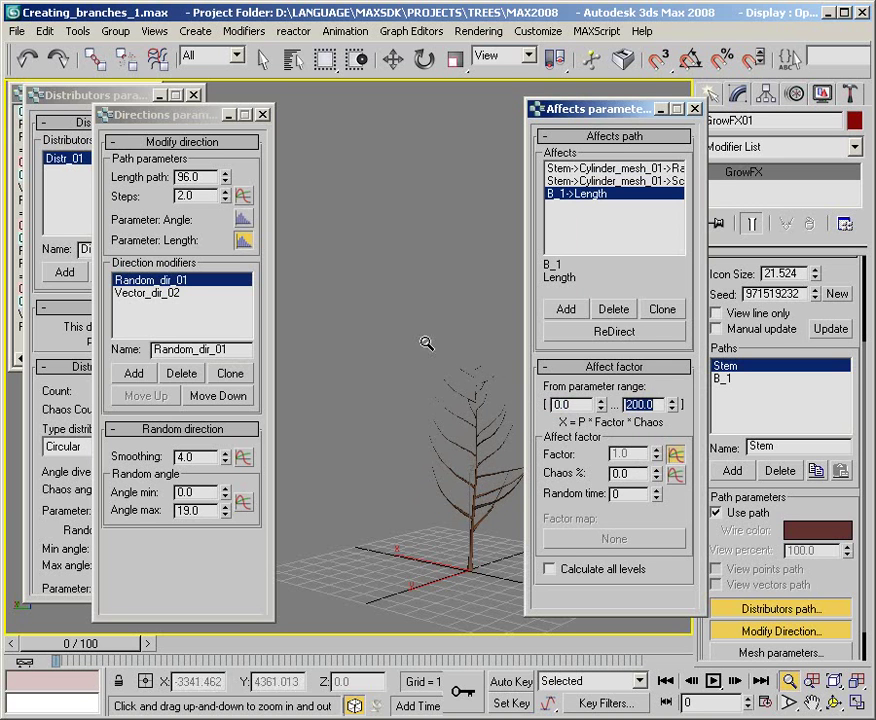
# Duplicate the B_1 Length affect and redirect the copy to B_1 > Cylinder_mesh_01 > Radius
pyautogui.moveTo(225, 176)
pyautogui.mouseDown()
pyautogui.moveTo(229, 120)
pyautogui.moveTo(227, 200)
pyautogui.moveTo(245, 258)
pyautogui.mouseUp()
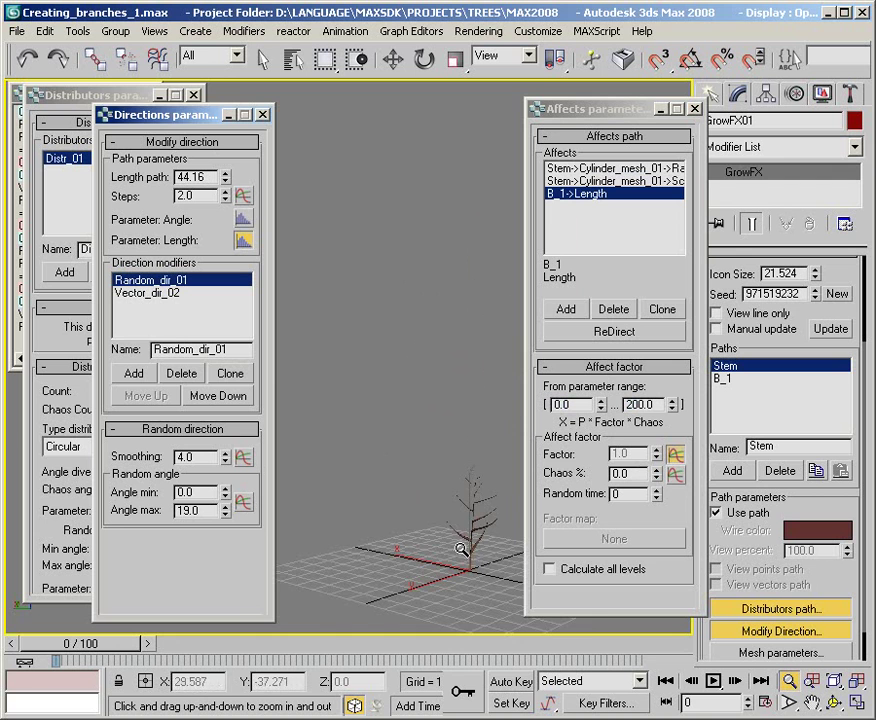
pyautogui.moveTo(462, 549)
pyautogui.mouseDown()
pyautogui.moveTo(456, 448)
pyautogui.moveTo(418, 405)
pyautogui.moveTo(387, 390)
pyautogui.mouseUp()
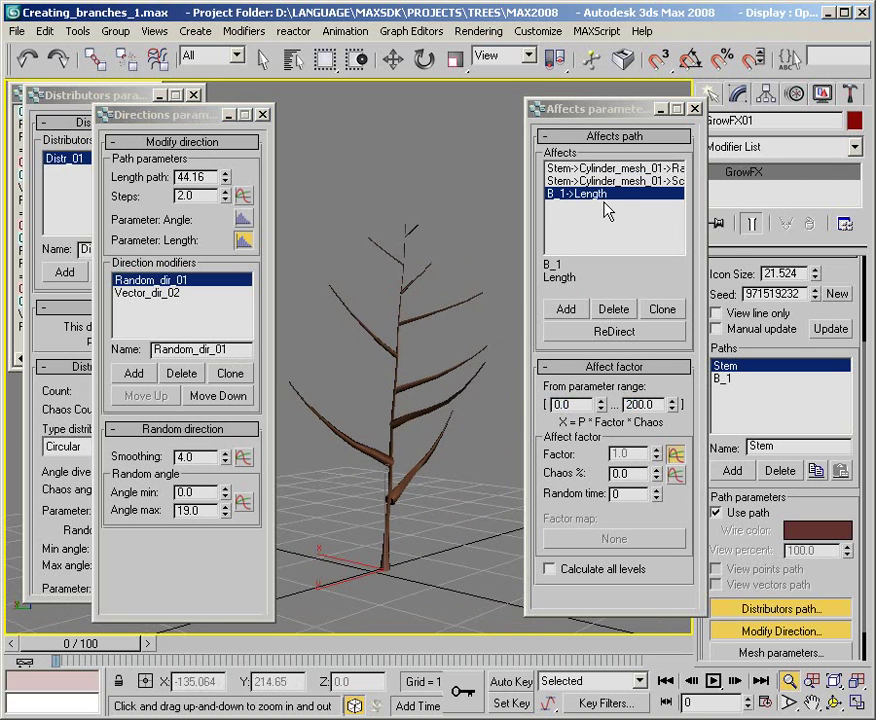
pyautogui.click(664, 311)
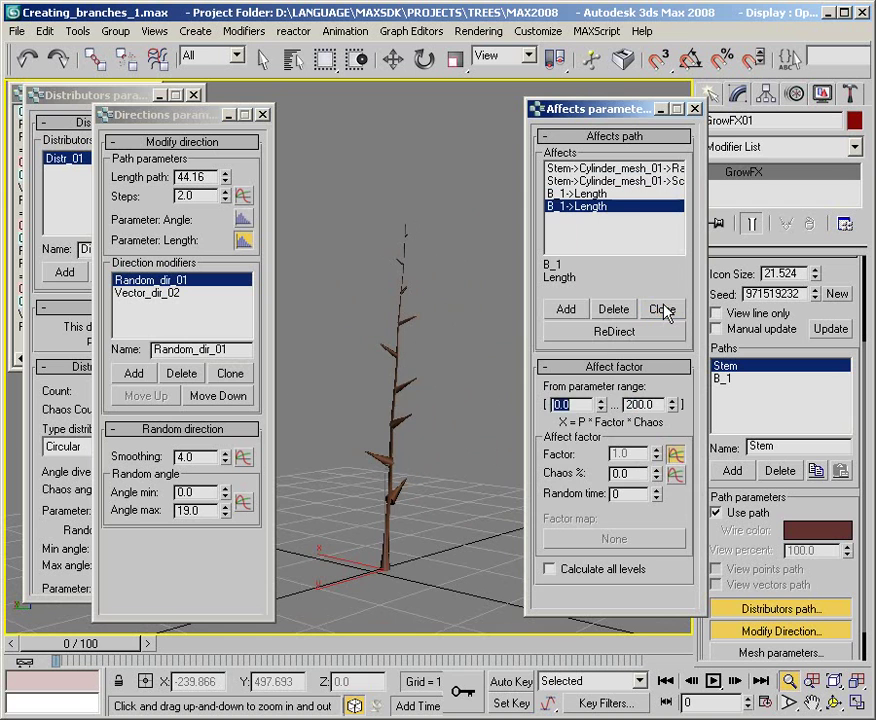
pyautogui.click(626, 336)
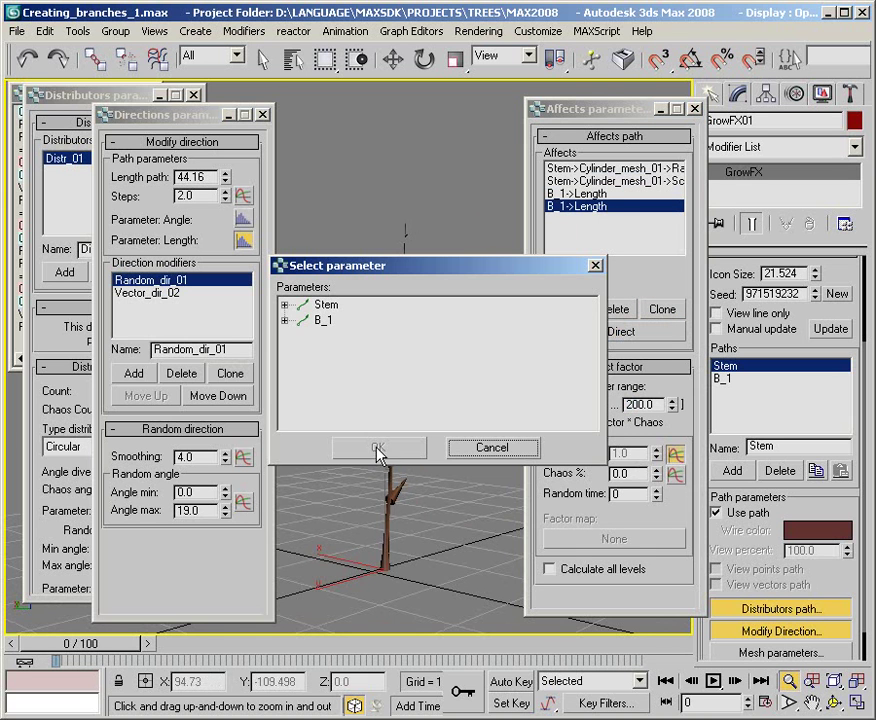
pyautogui.click(284, 320)
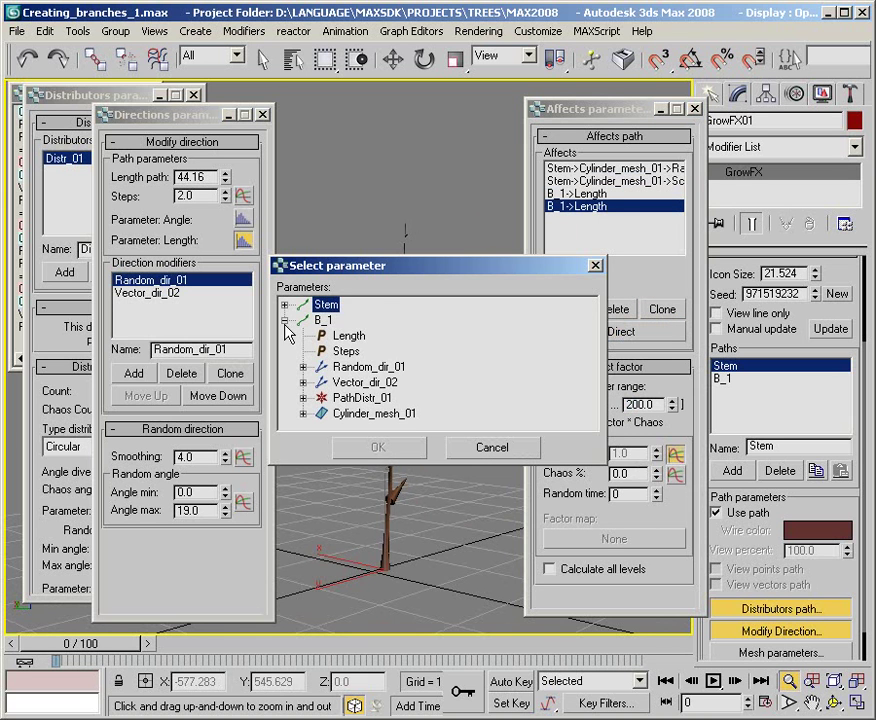
pyautogui.click(303, 415)
pyautogui.click(350, 336)
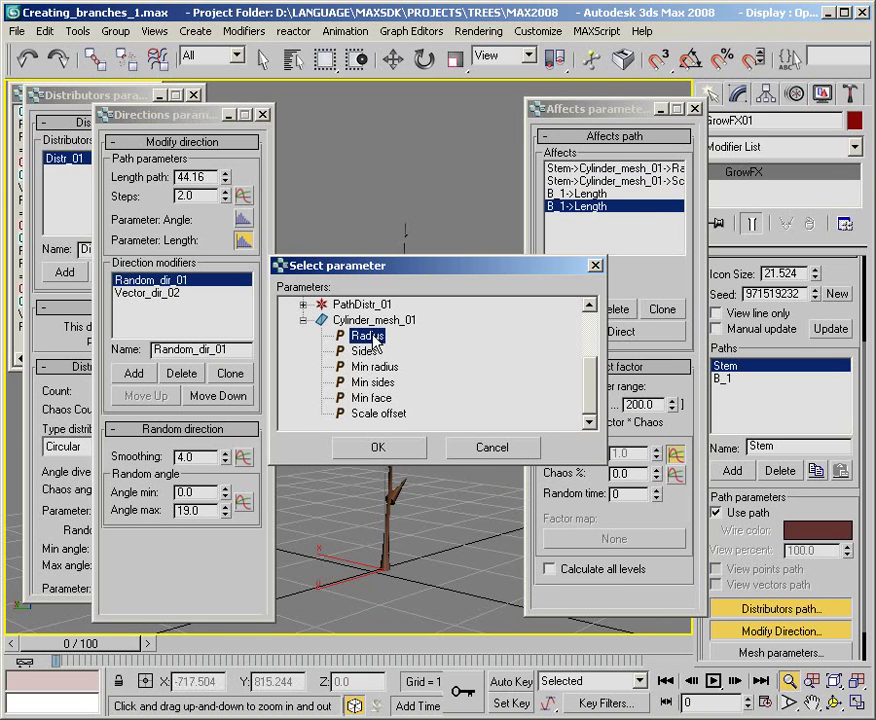
pyautogui.click(376, 451)
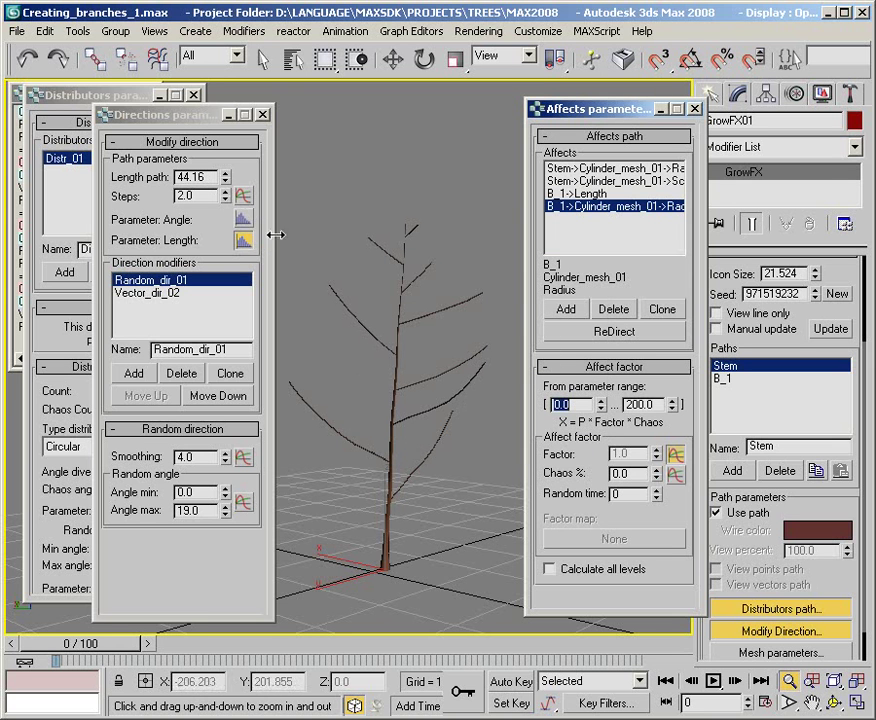
# Adjust the Stem path length to 130.175, close the affects editor, and set SubDivs to 1000
pyautogui.moveTo(225, 176); pyautogui.dragTo(225, 100)
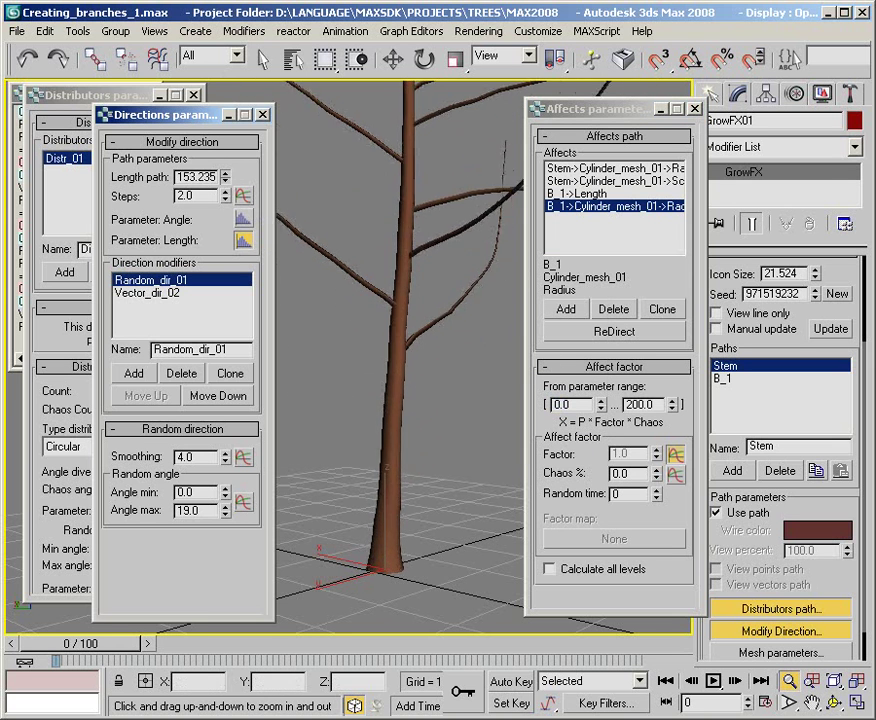
pyautogui.moveTo(225, 176); pyautogui.dragTo(200, 43)
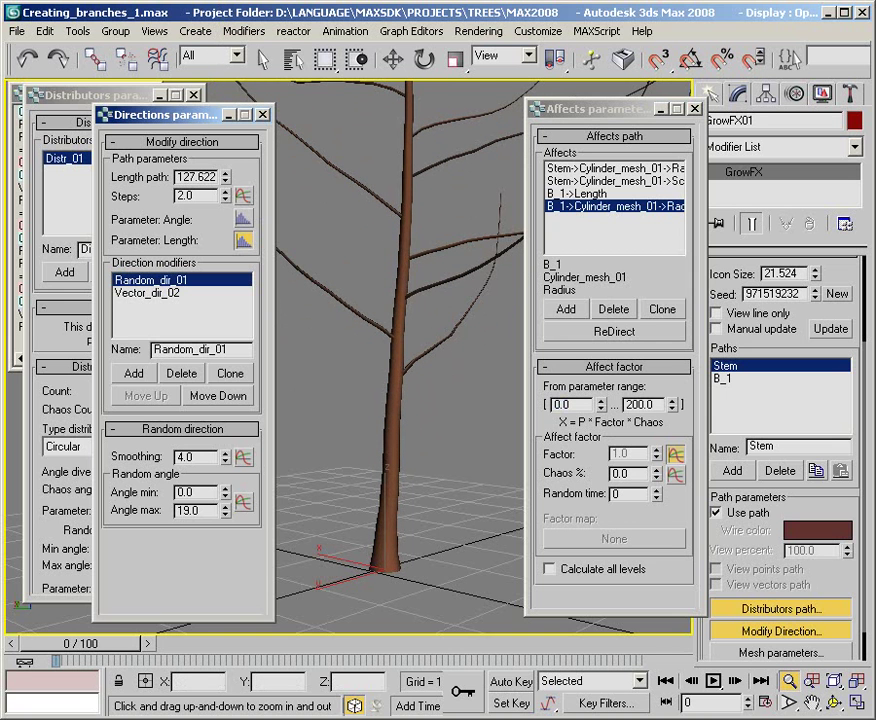
pyautogui.moveTo(748, 585); pyautogui.dragTo(745, 532)
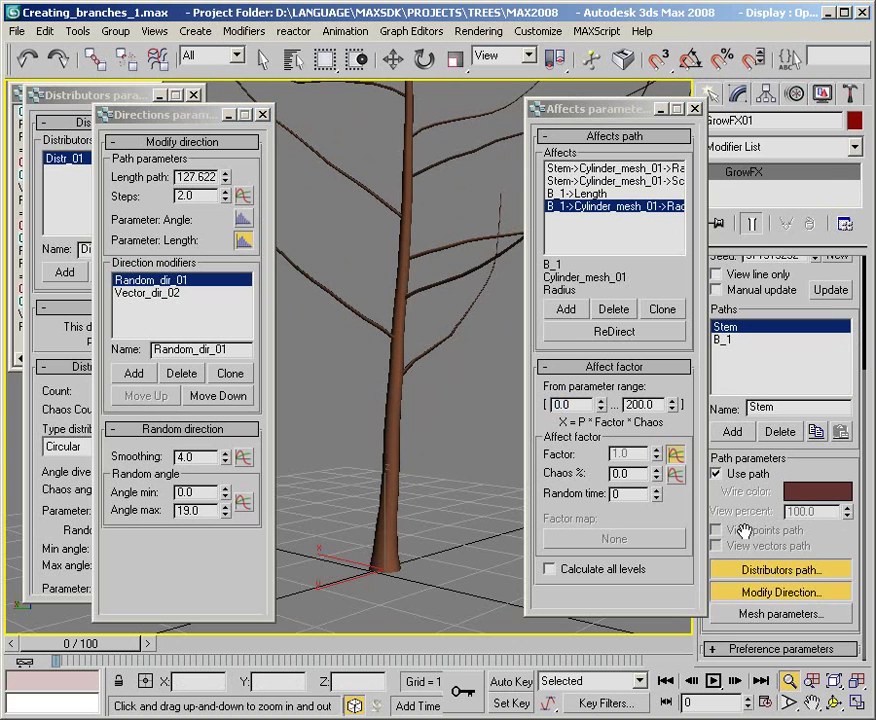
pyautogui.click(743, 649)
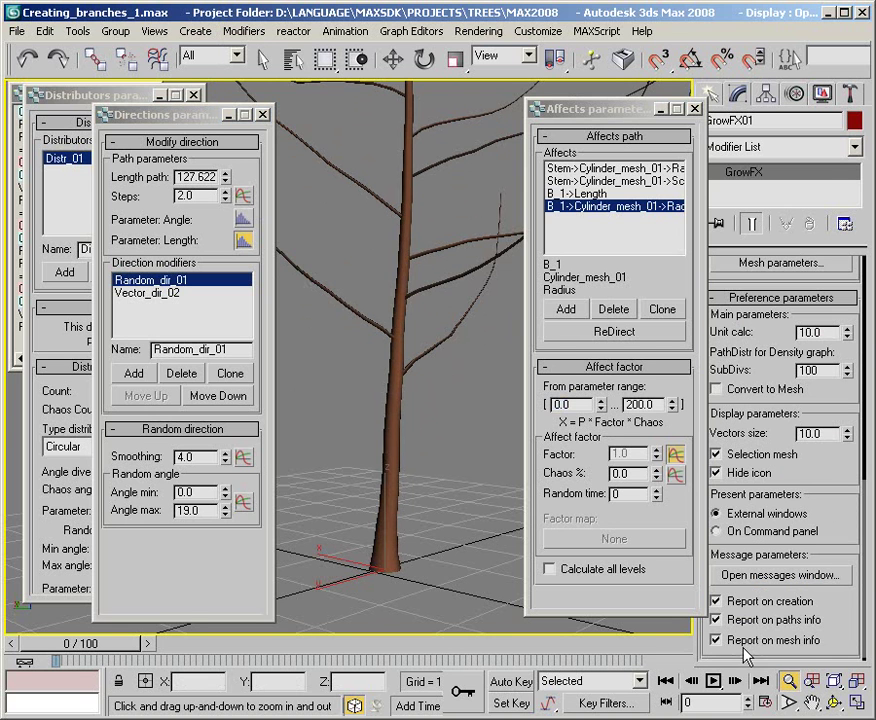
pyautogui.click(695, 108)
pyautogui.moveTo(827, 369); pyautogui.dragTo(783, 370)
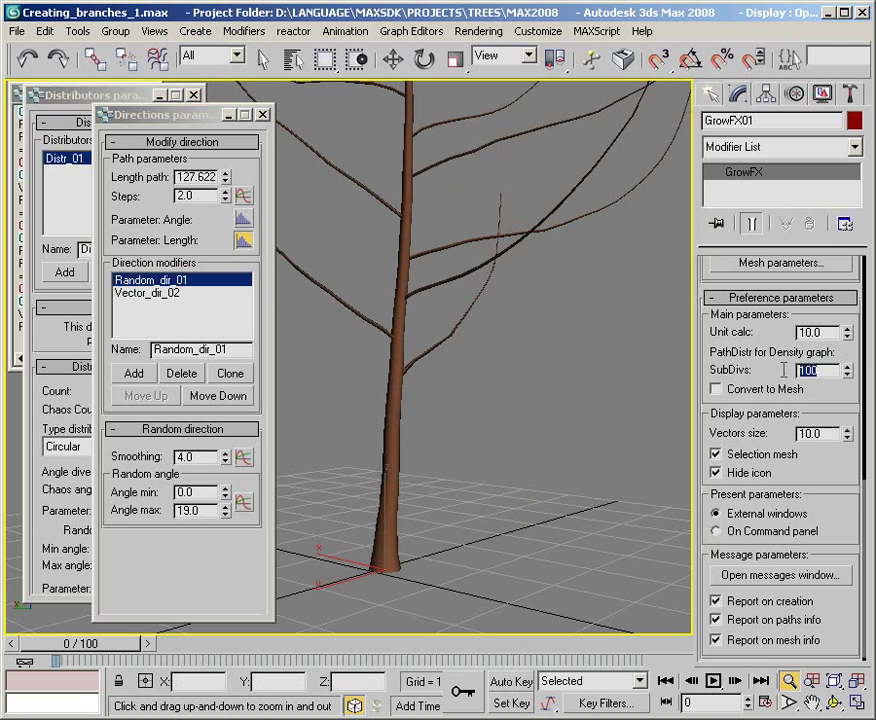
pyautogui.write('1000')
pyautogui.press('Return')
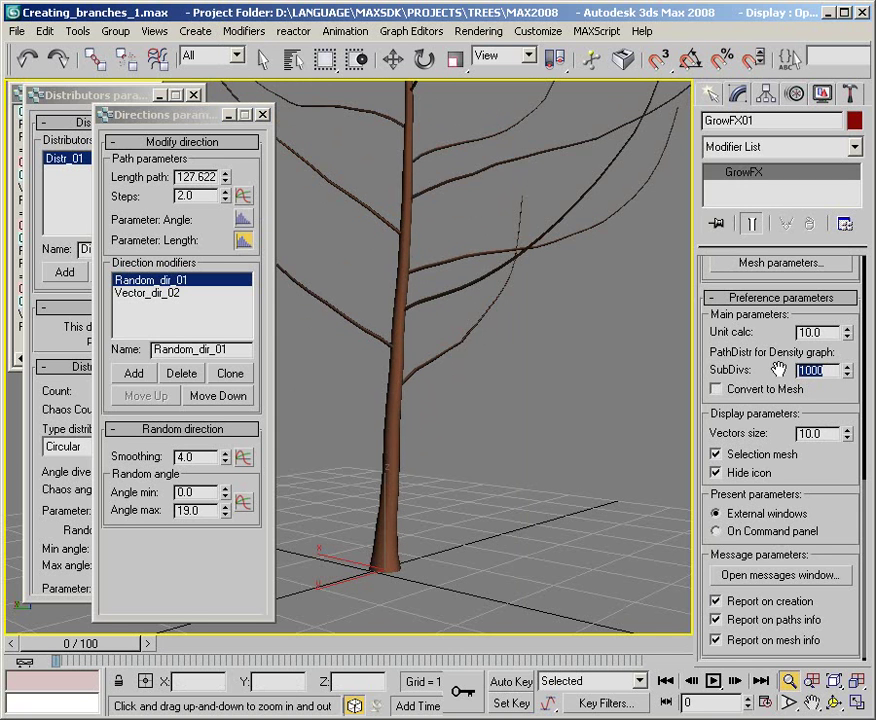
pyautogui.moveTo(225, 174); pyautogui.dragTo(225, 170)
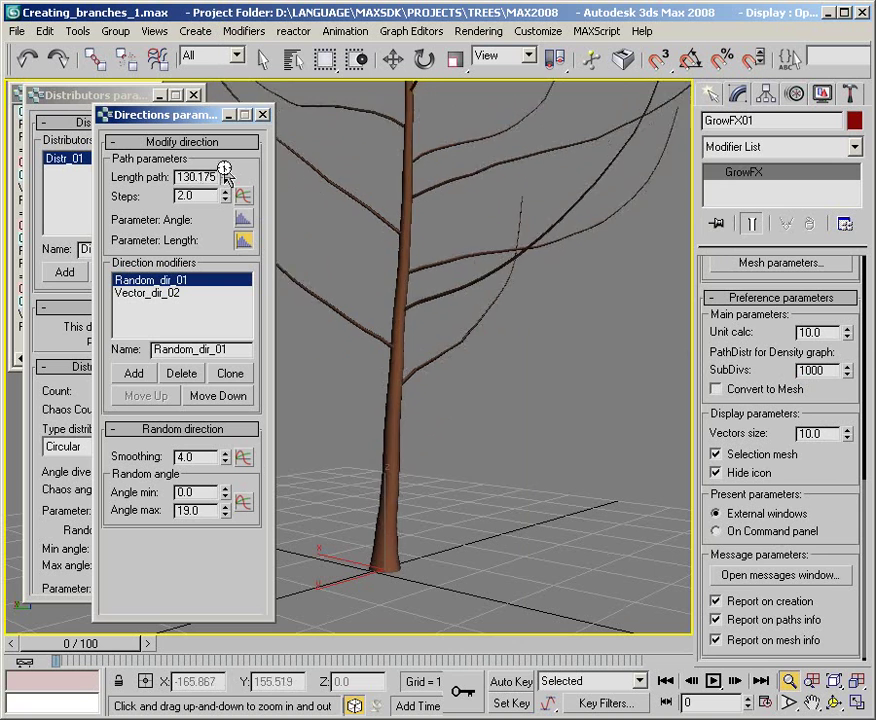
# Set the random direction's maximum angle to 10
pyautogui.moveTo(225, 174); pyautogui.dragTo(315, 265)
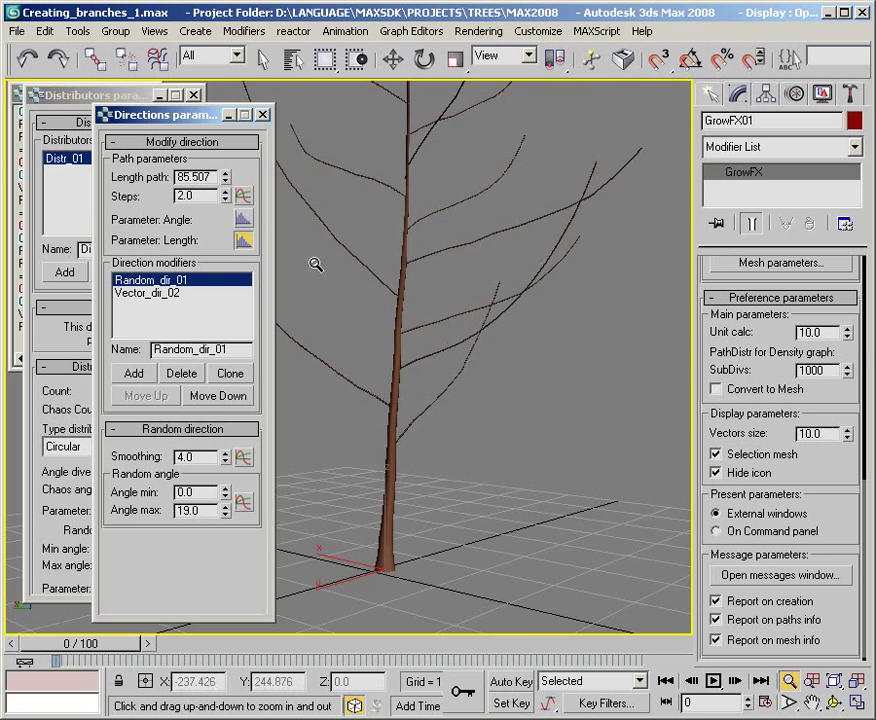
pyautogui.moveTo(532, 418); pyautogui.dragTo(543, 497)
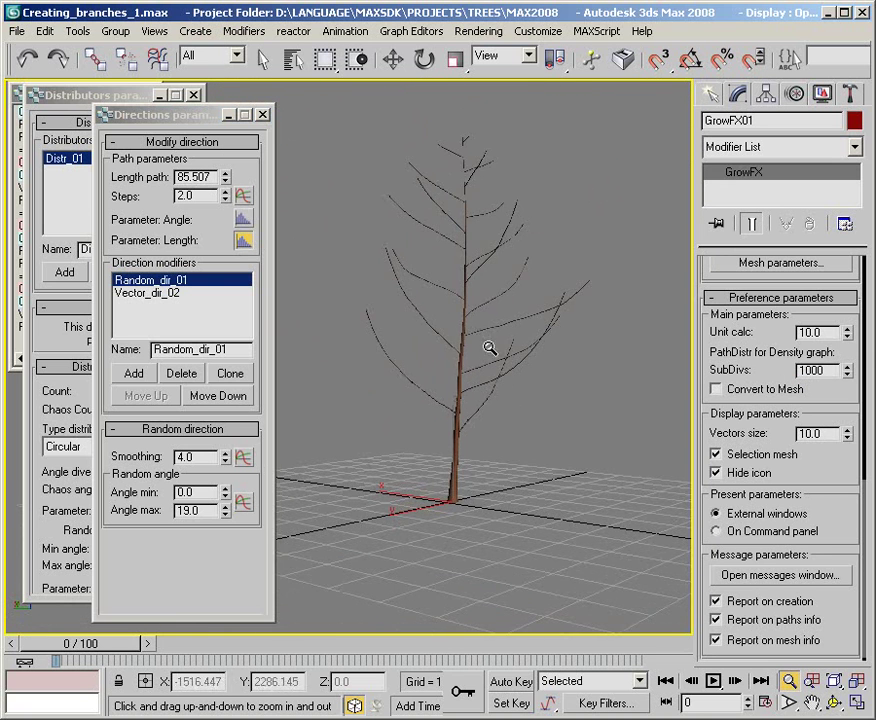
pyautogui.moveTo(490, 348)
pyautogui.mouseDown()
pyautogui.moveTo(473, 387)
pyautogui.moveTo(476, 418)
pyautogui.mouseUp()
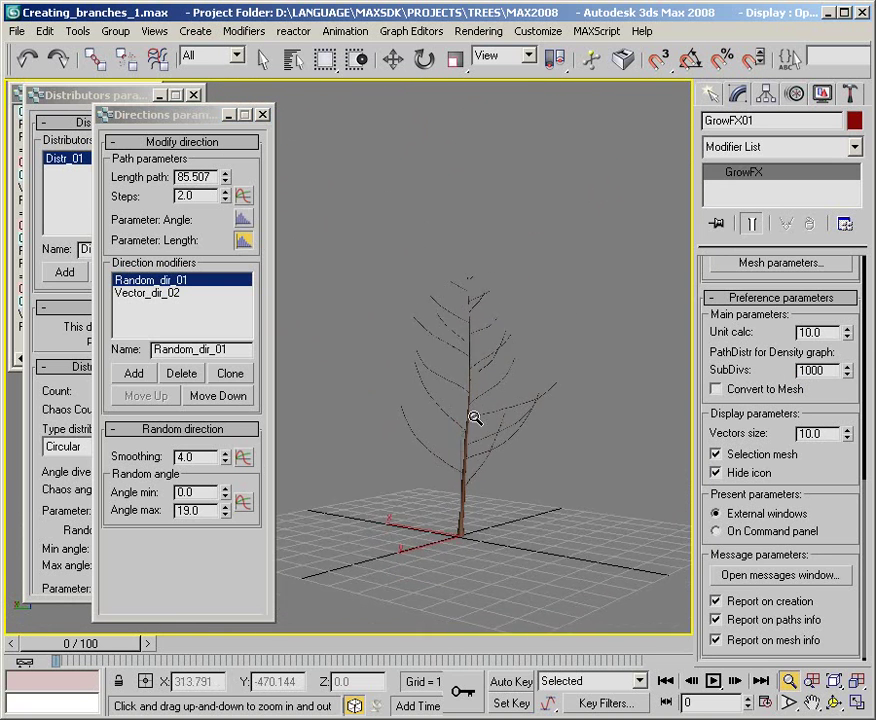
pyautogui.moveTo(226, 177)
pyautogui.mouseDown()
pyautogui.moveTo(227, 77)
pyautogui.moveTo(227, 104)
pyautogui.mouseUp()
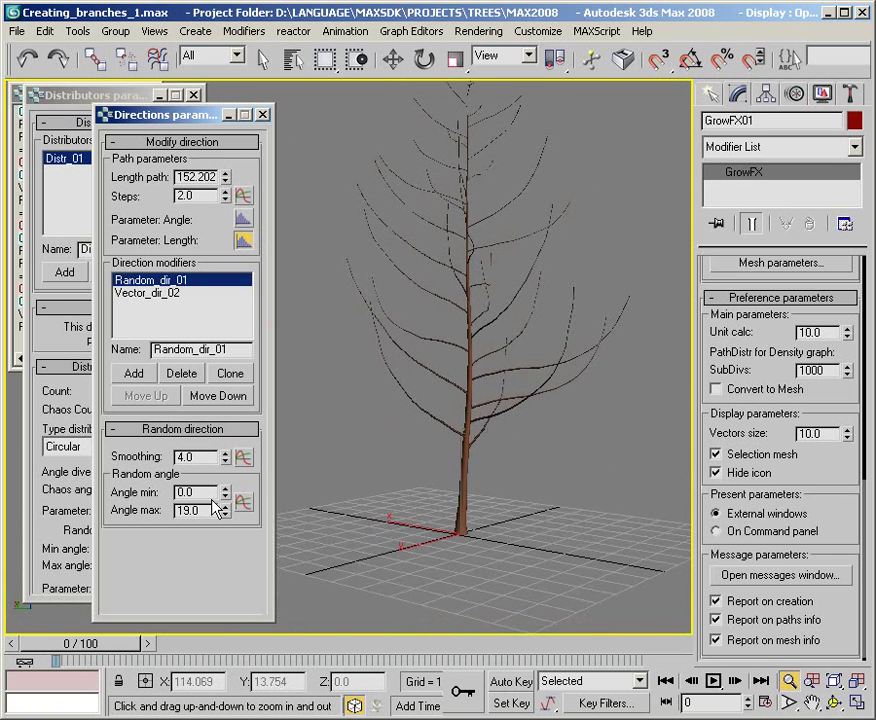
pyautogui.moveTo(214, 508); pyautogui.dragTo(157, 514)
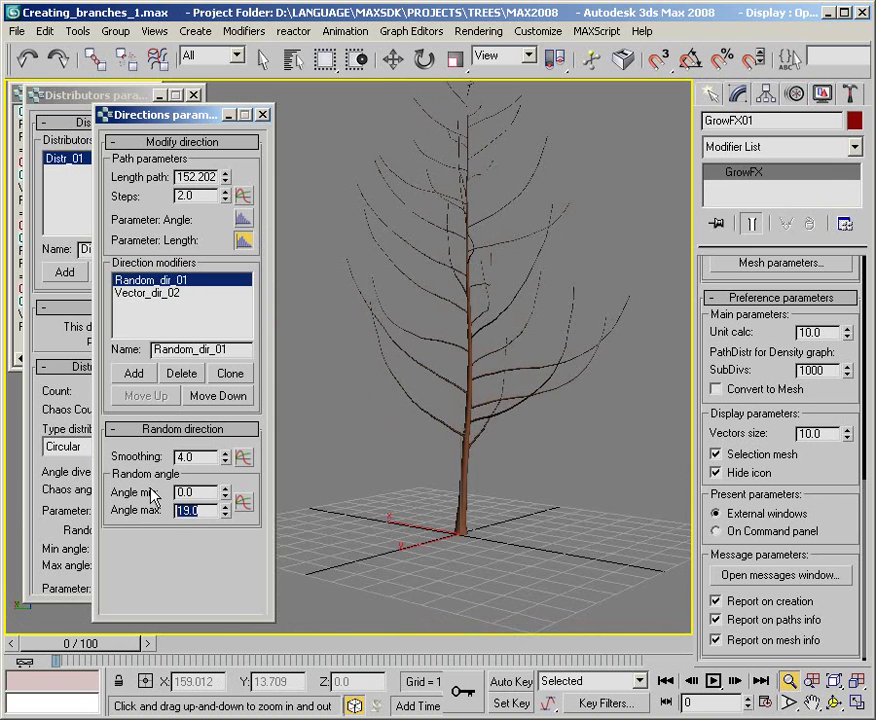
pyautogui.write('1510')
pyautogui.press('Return')
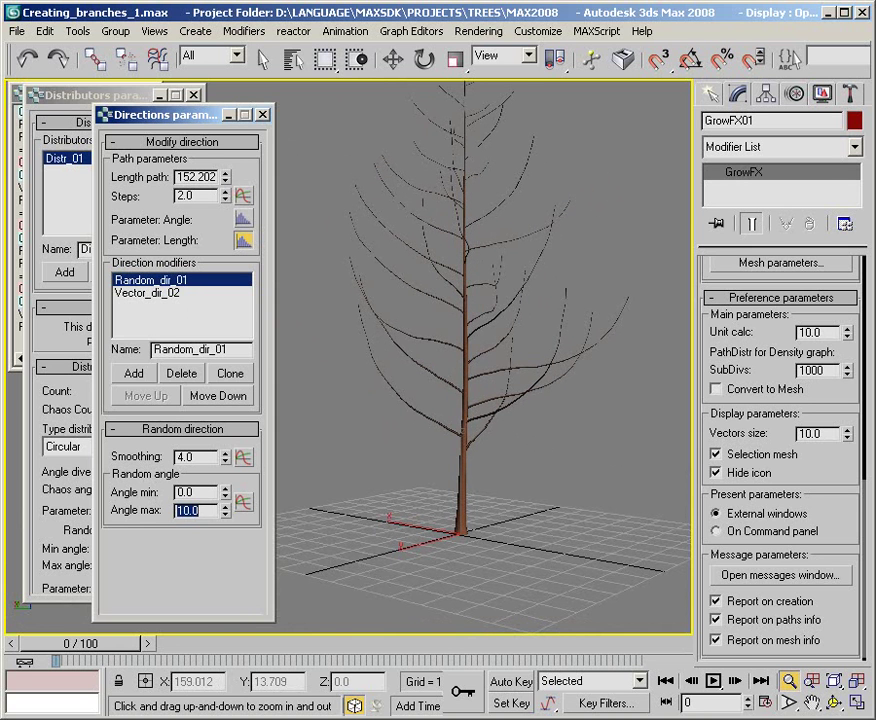
# Set the Stem path length to 200 and orbit to view the taller tree
pyautogui.moveTo(227, 176)
pyautogui.mouseDown()
pyautogui.moveTo(224, 196)
pyautogui.moveTo(221, 127)
pyautogui.moveTo(224, 178)
pyautogui.mouseUp()
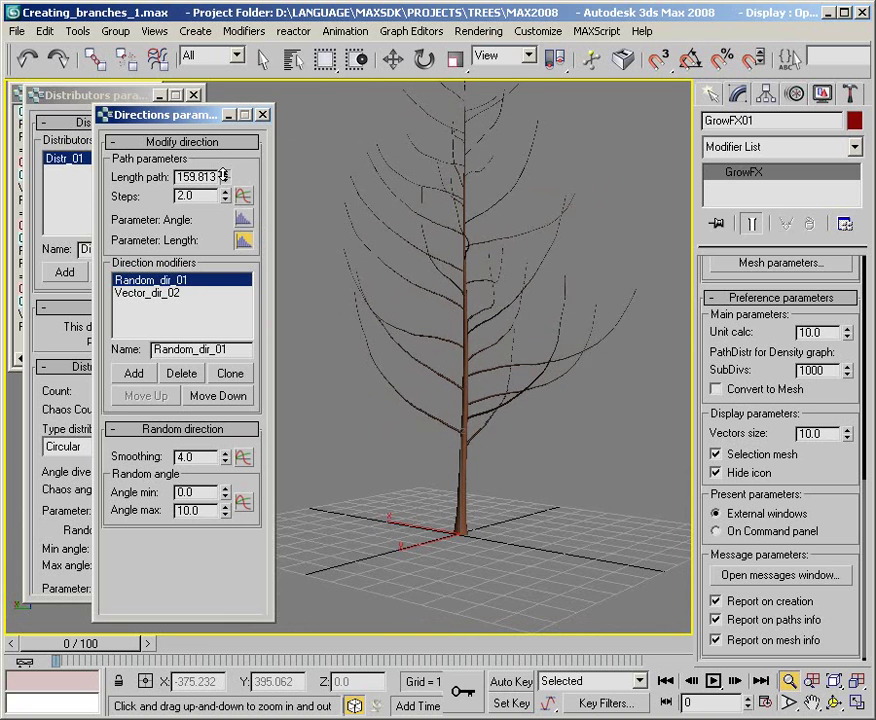
pyautogui.click(714, 328)
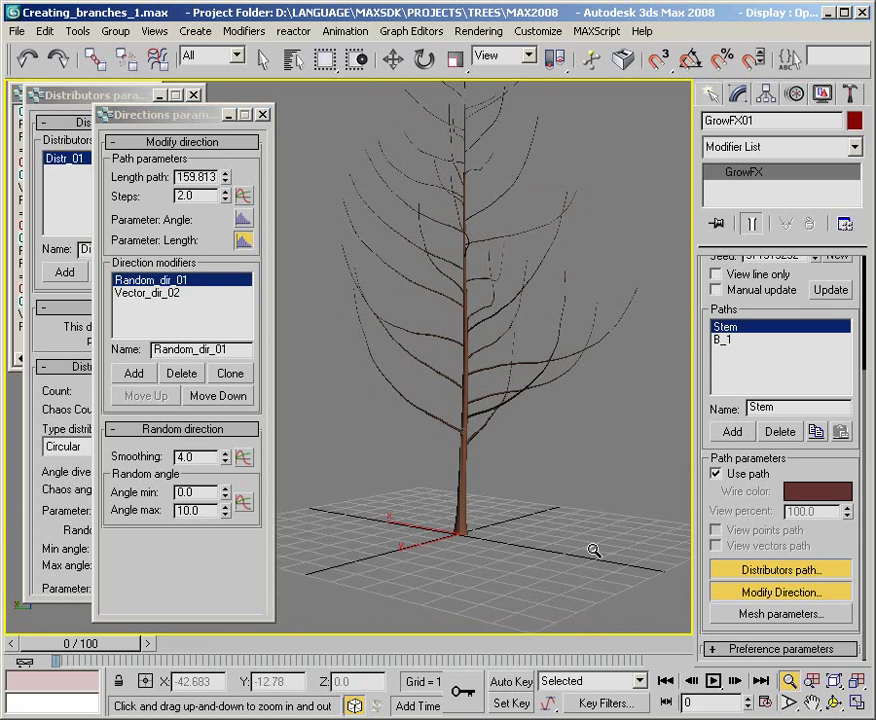
pyautogui.moveTo(453, 489); pyautogui.dragTo(434, 573, button='middle')
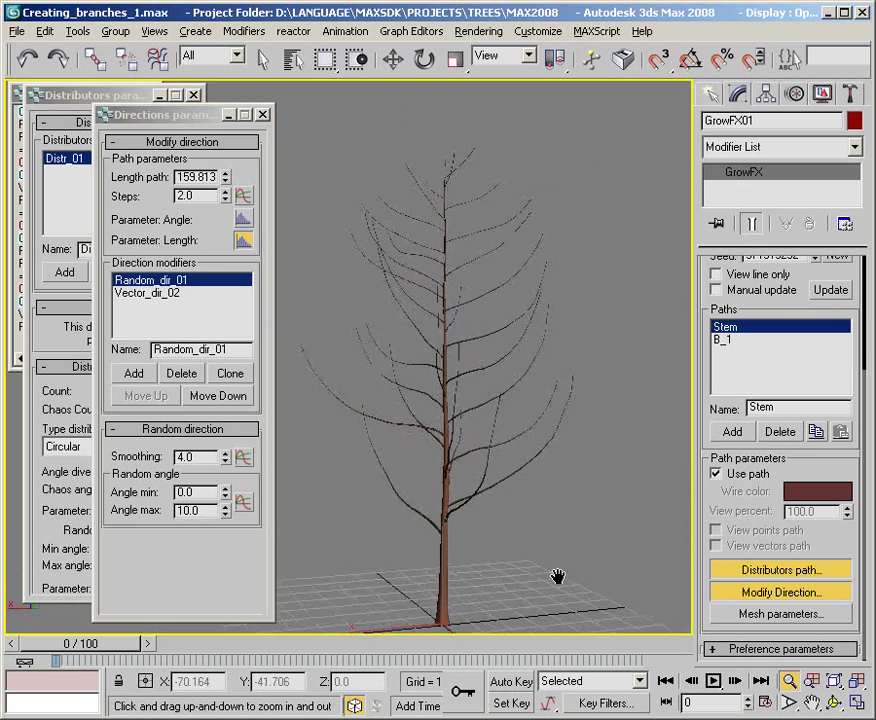
pyautogui.keyDown('alt'); pyautogui.moveTo(561, 578); pyautogui.dragTo(478, 580, button='middle'); pyautogui.keyUp('alt')
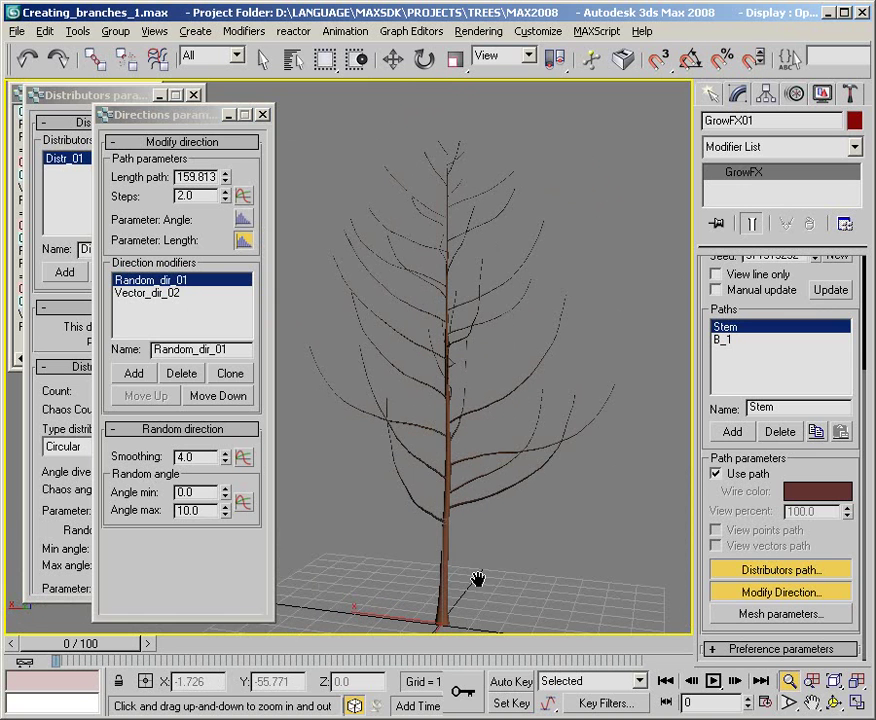
pyautogui.doubleClick(197, 176)
pyautogui.write('200')
pyautogui.press('Return')
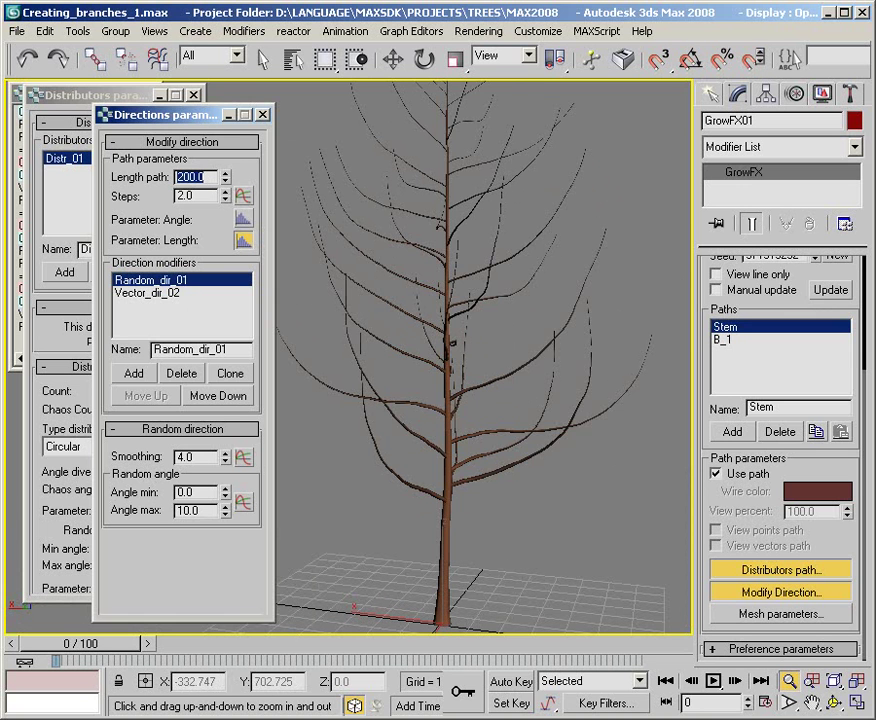
pyautogui.moveTo(417, 376)
pyautogui.mouseDown()
pyautogui.moveTo(452, 464)
pyautogui.moveTo(453, 497)
pyautogui.mouseUp()
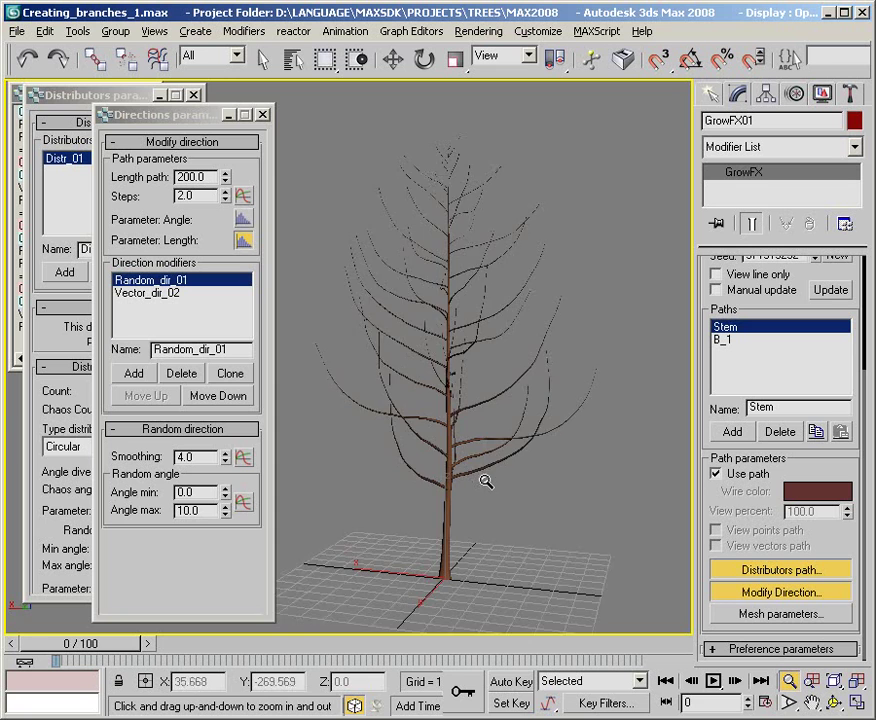
pyautogui.keyDown('alt'); pyautogui.moveTo(485, 481); pyautogui.dragTo(423, 483, button='middle'); pyautogui.keyUp('alt')
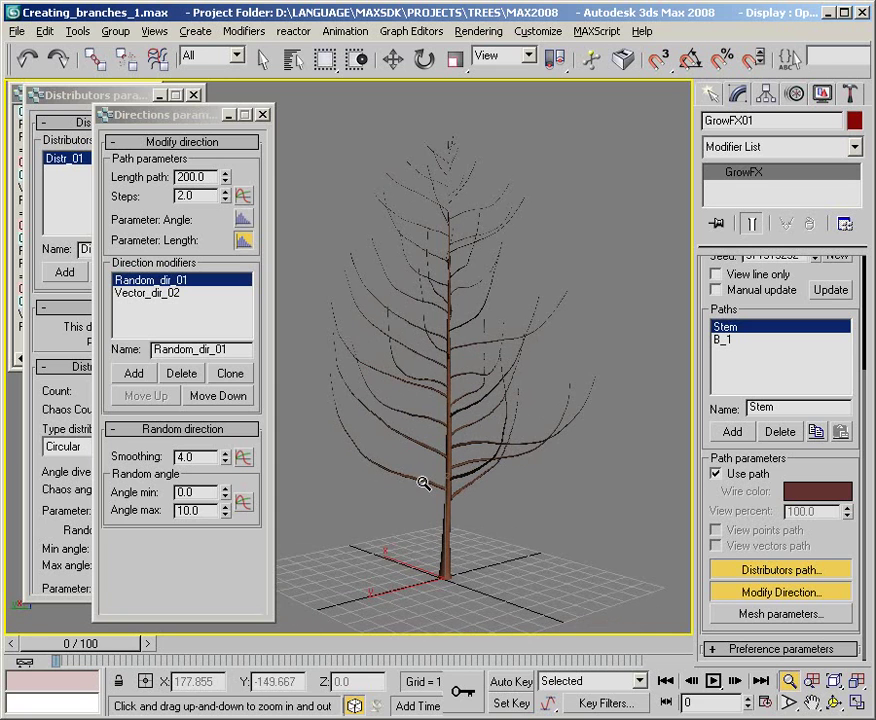
# Set the B_1 mesh minimum radius to 0.05, then deselect the tree and zoom out
pyautogui.click(732, 614)
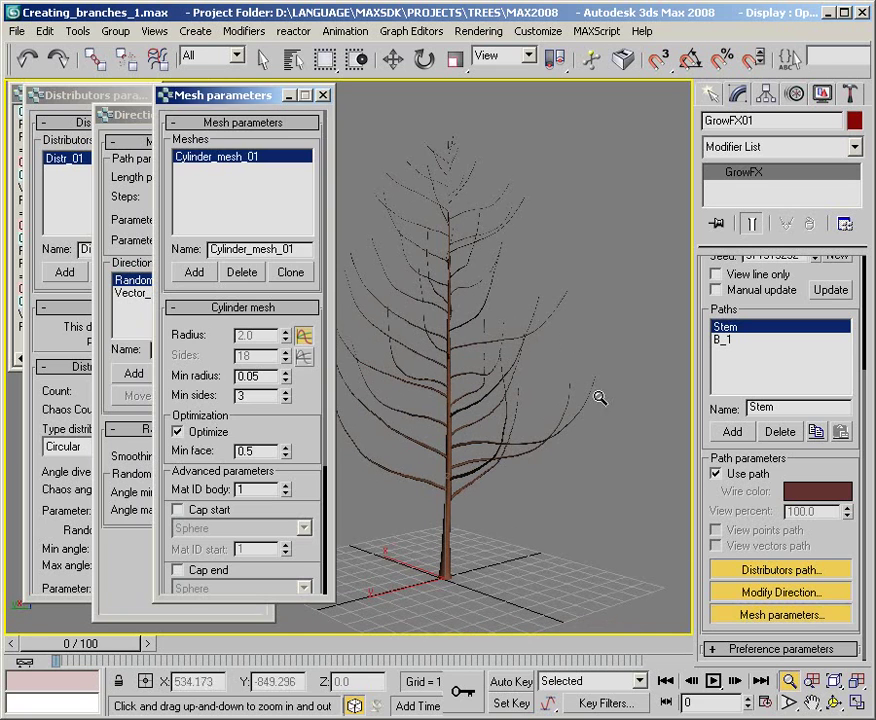
pyautogui.moveTo(548, 298); pyautogui.dragTo(543, 240)
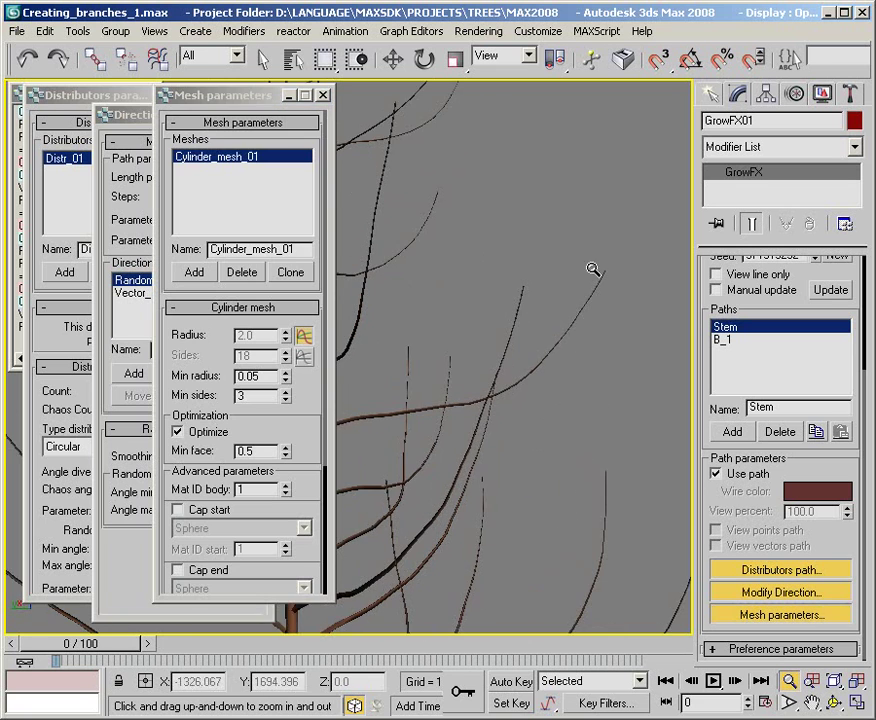
pyautogui.click(726, 341)
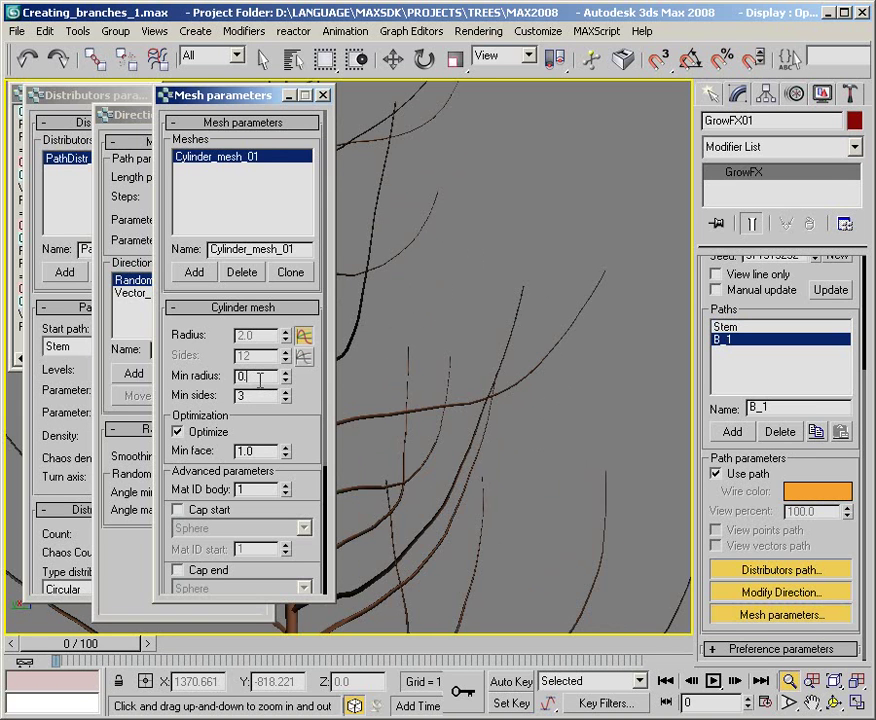
pyautogui.write('05')
pyautogui.press('Return')
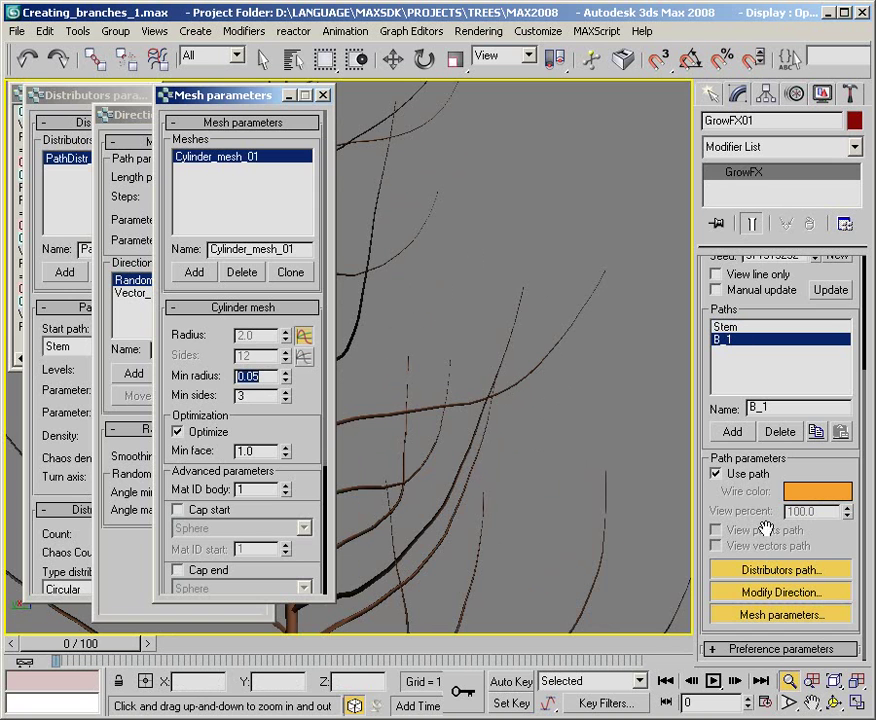
pyautogui.rightClick(593, 516)
pyautogui.click(585, 507)
pyautogui.hotkey('alt', 'z')
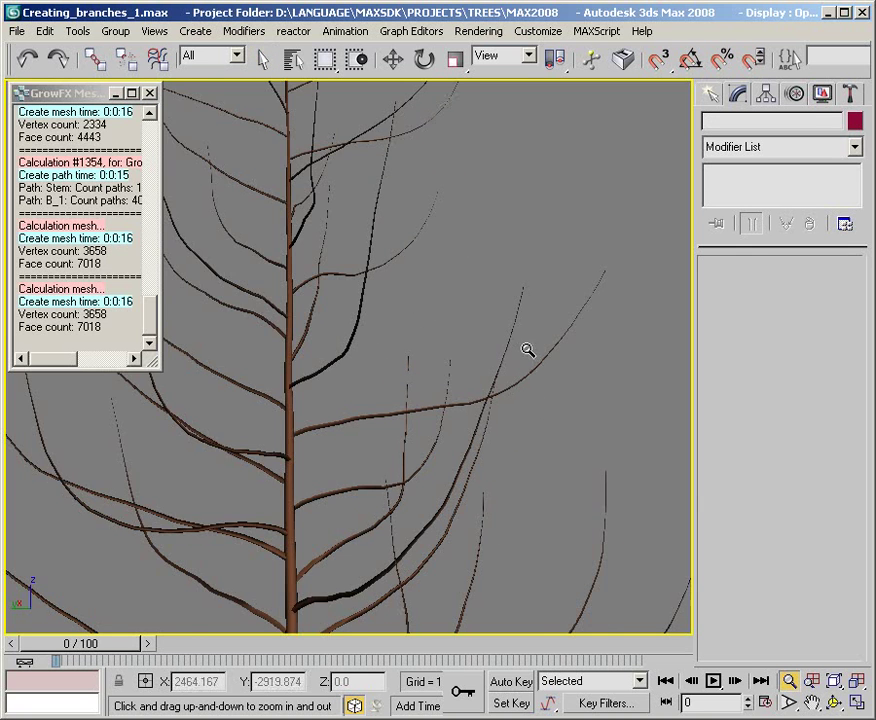
pyautogui.moveTo(524, 348)
pyautogui.mouseDown()
pyautogui.moveTo(536, 489)
pyautogui.moveTo(519, 505)
pyautogui.mouseUp()
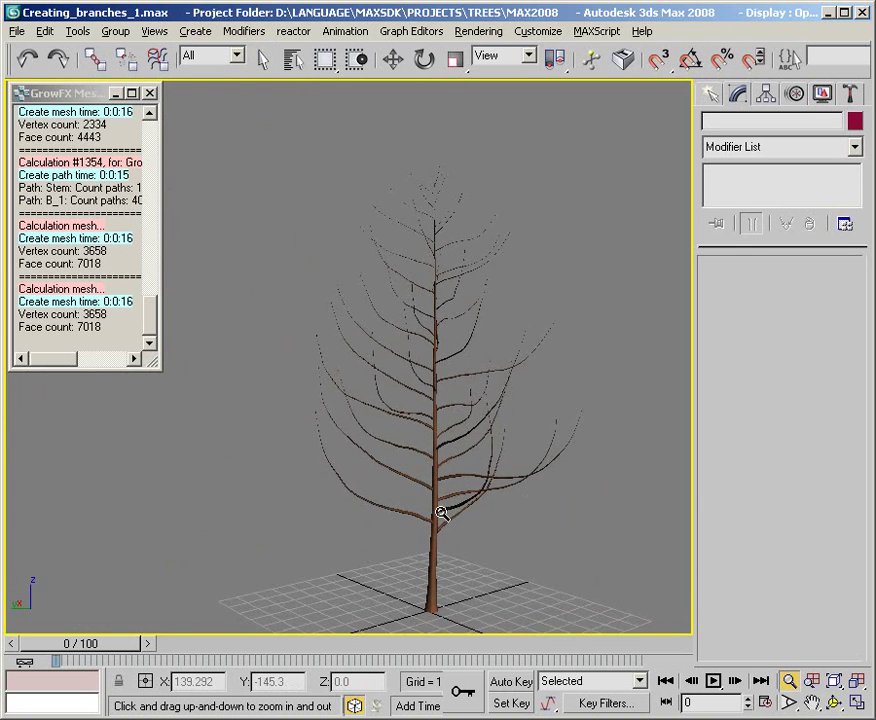